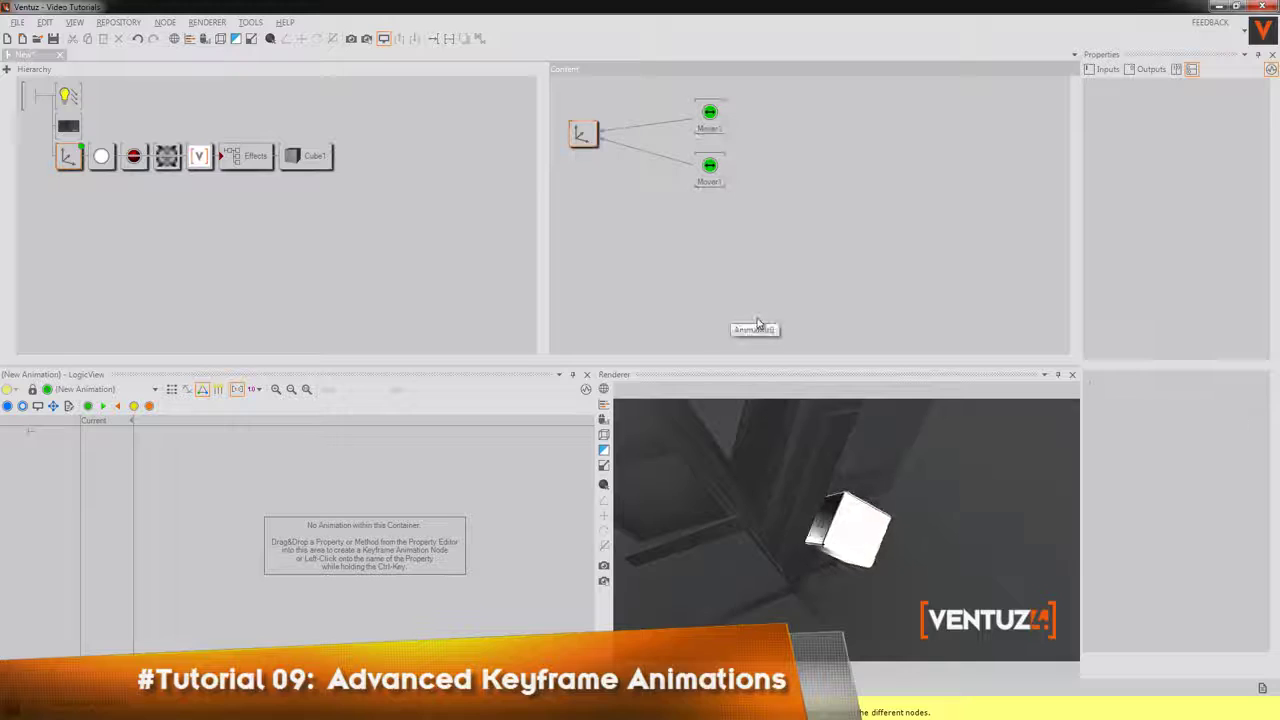
Step: Add a Keyframe Animation node to the content area and place it directly below the Axis node
type("key")
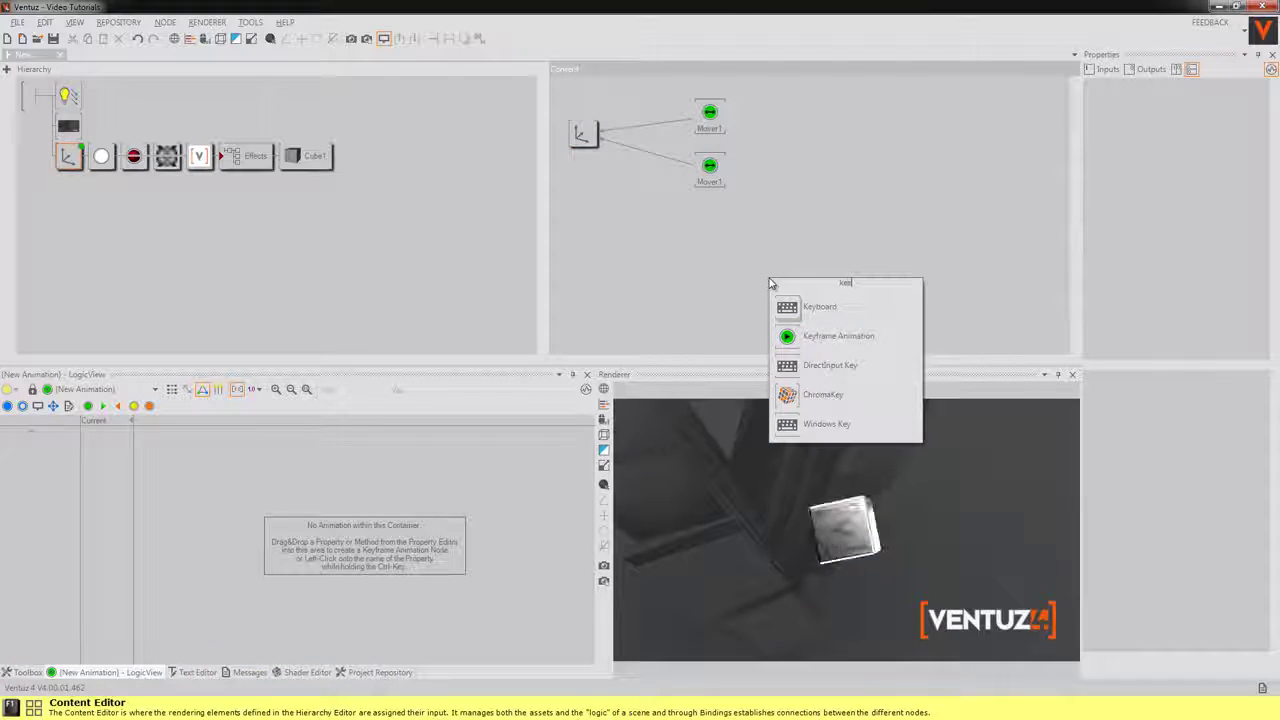
left_click(837, 337)
left_click(622, 223)
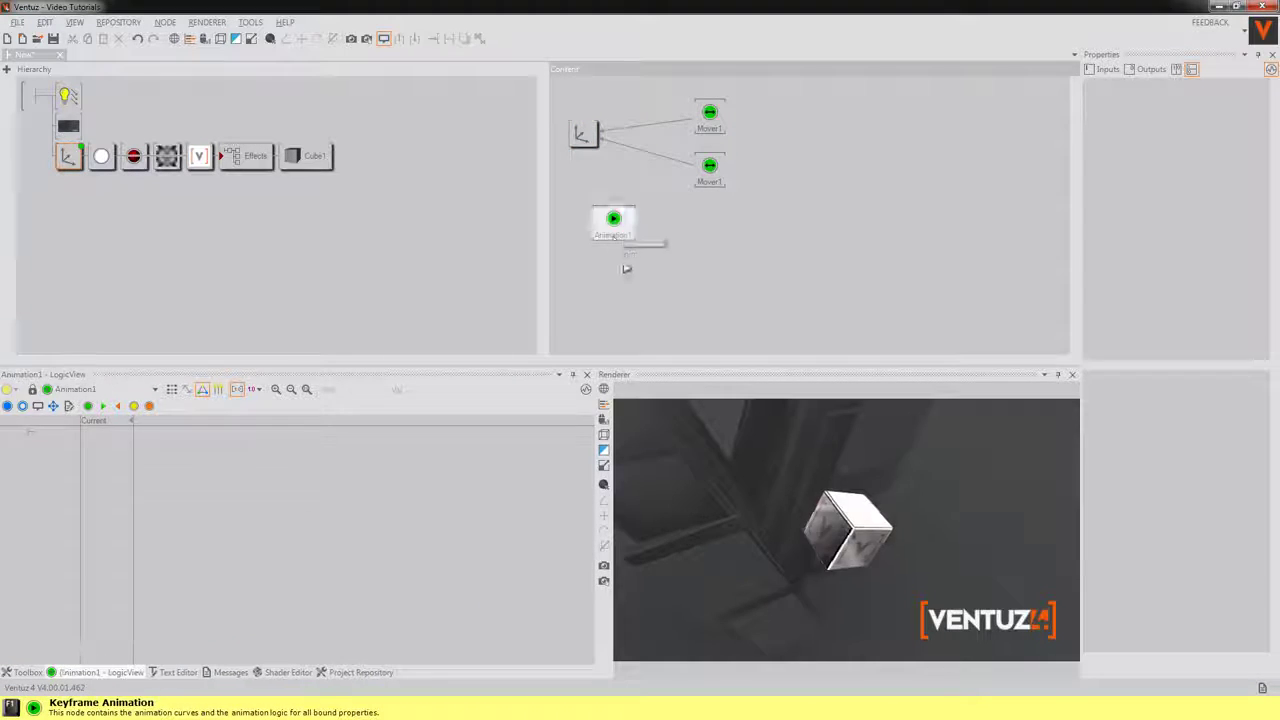
left_click(617, 232)
left_click_drag(614, 223, 581, 223)
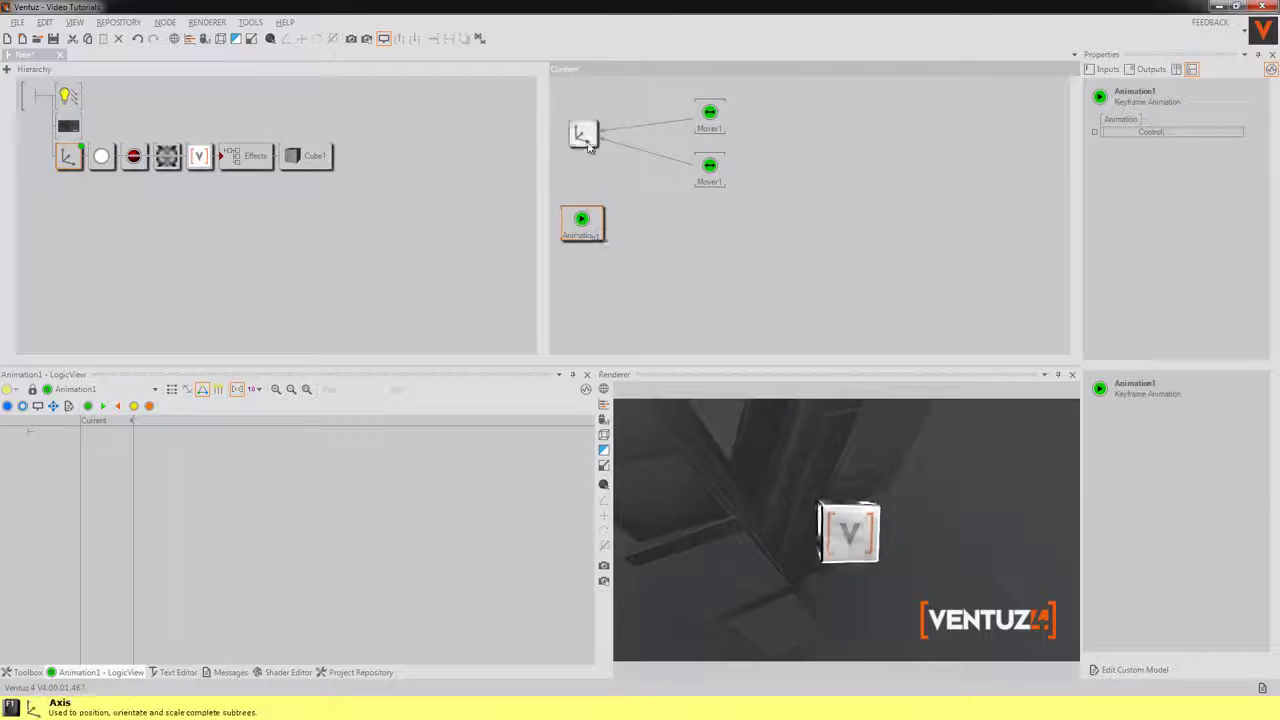
Step: Bind the Axis node's X position to the Keyframe Animation node and try moving the cube along X
left_click(581, 133)
left_click_drag(1158, 135, 584, 224)
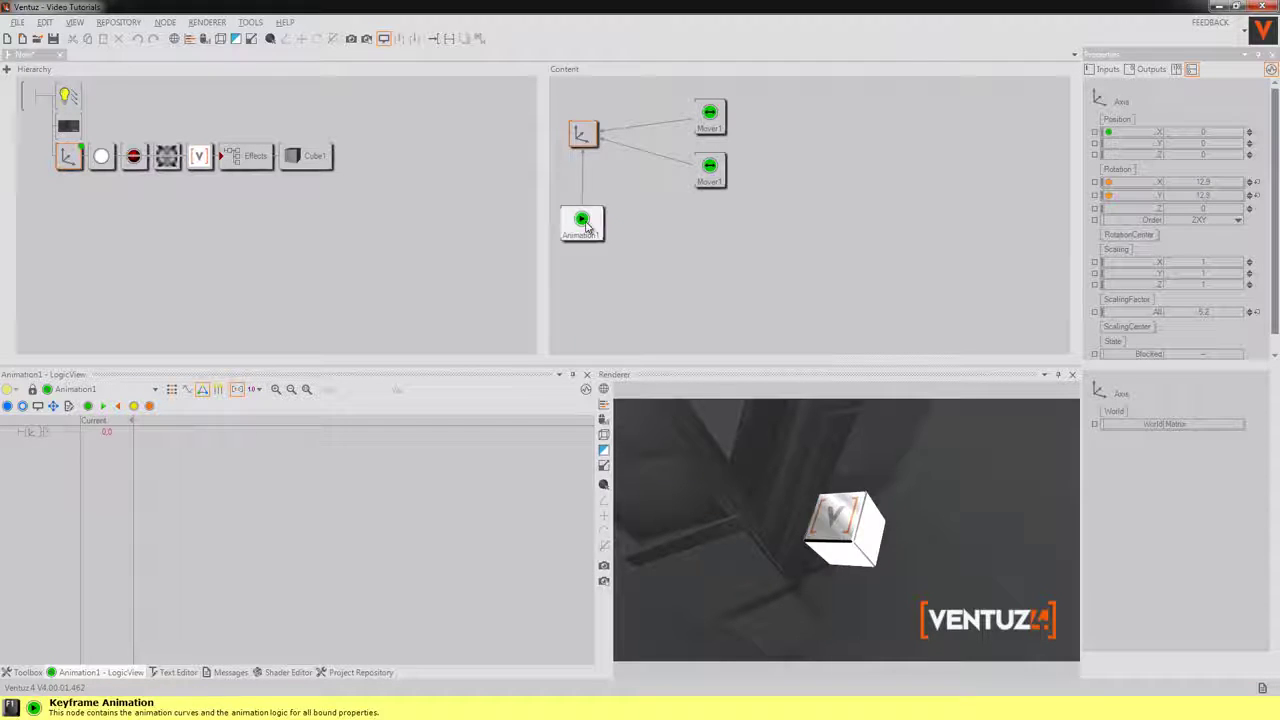
left_click_drag(1210, 133, 1275, 147)
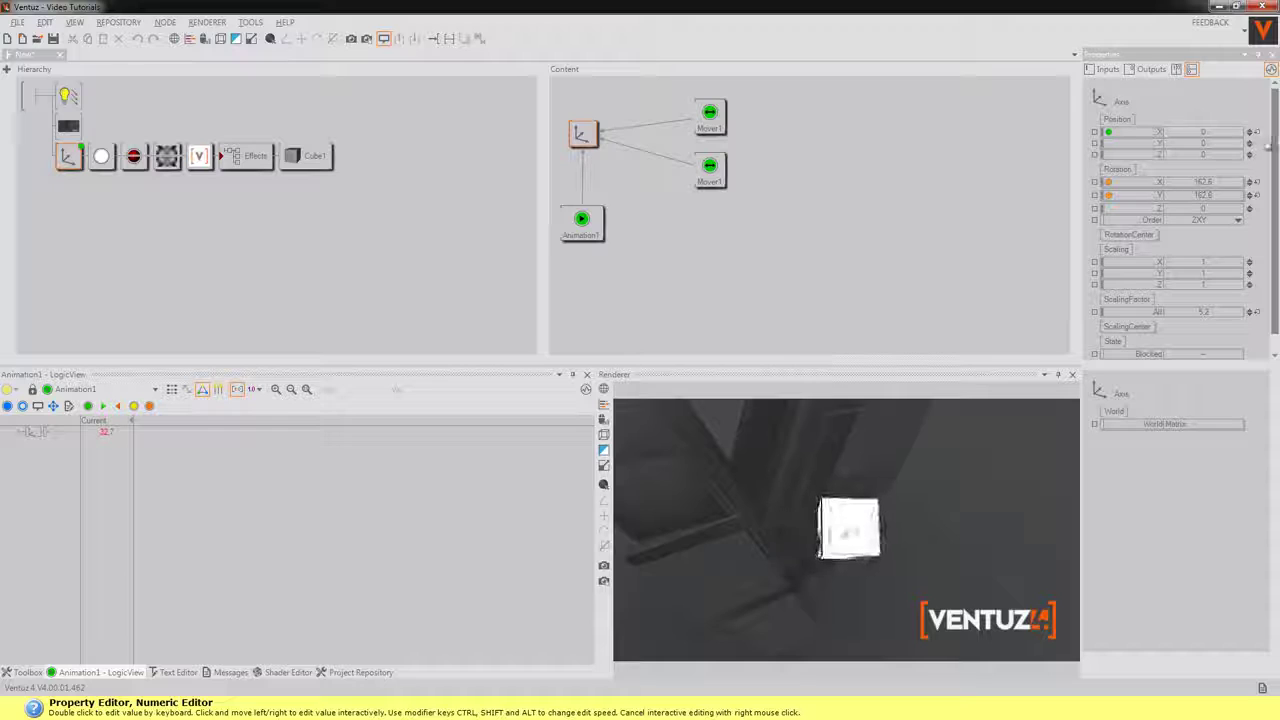
Step: Create two states in the animation's logic, a default state named In and a second one named Out beside it
double_click(315, 521)
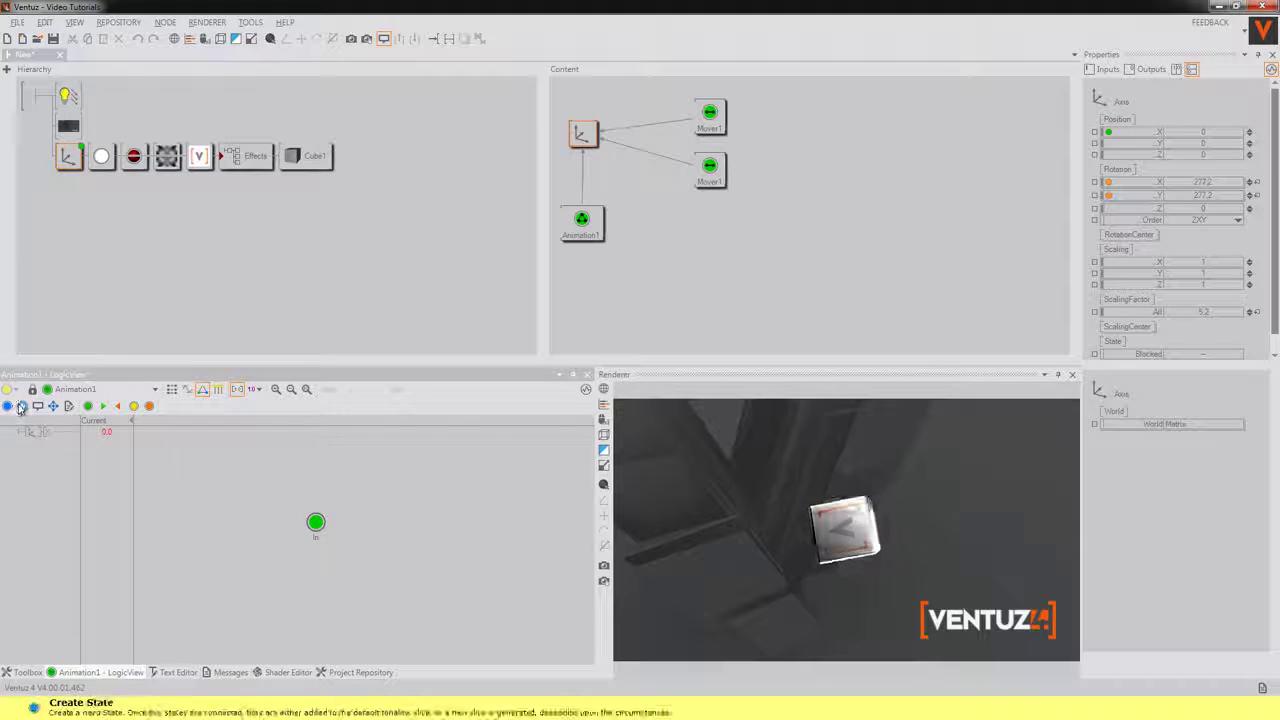
double_click(156, 447)
left_click_drag(156, 447, 199, 513)
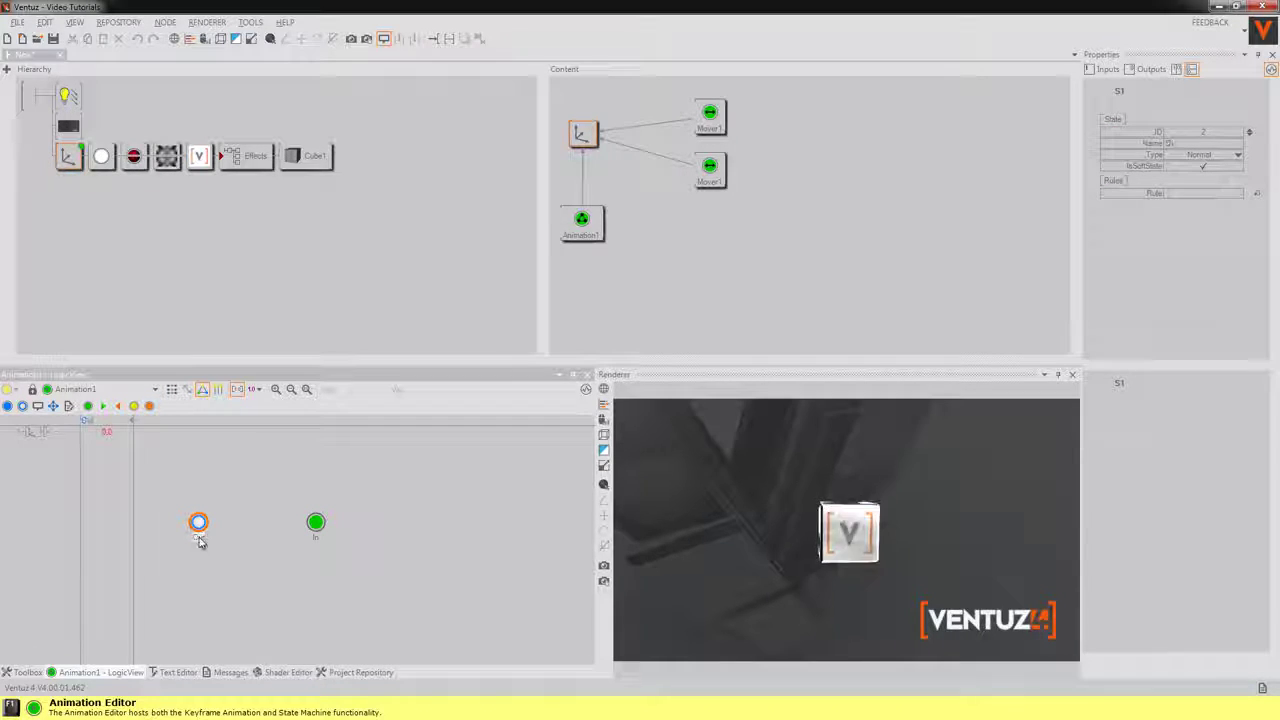
left_click(178, 533)
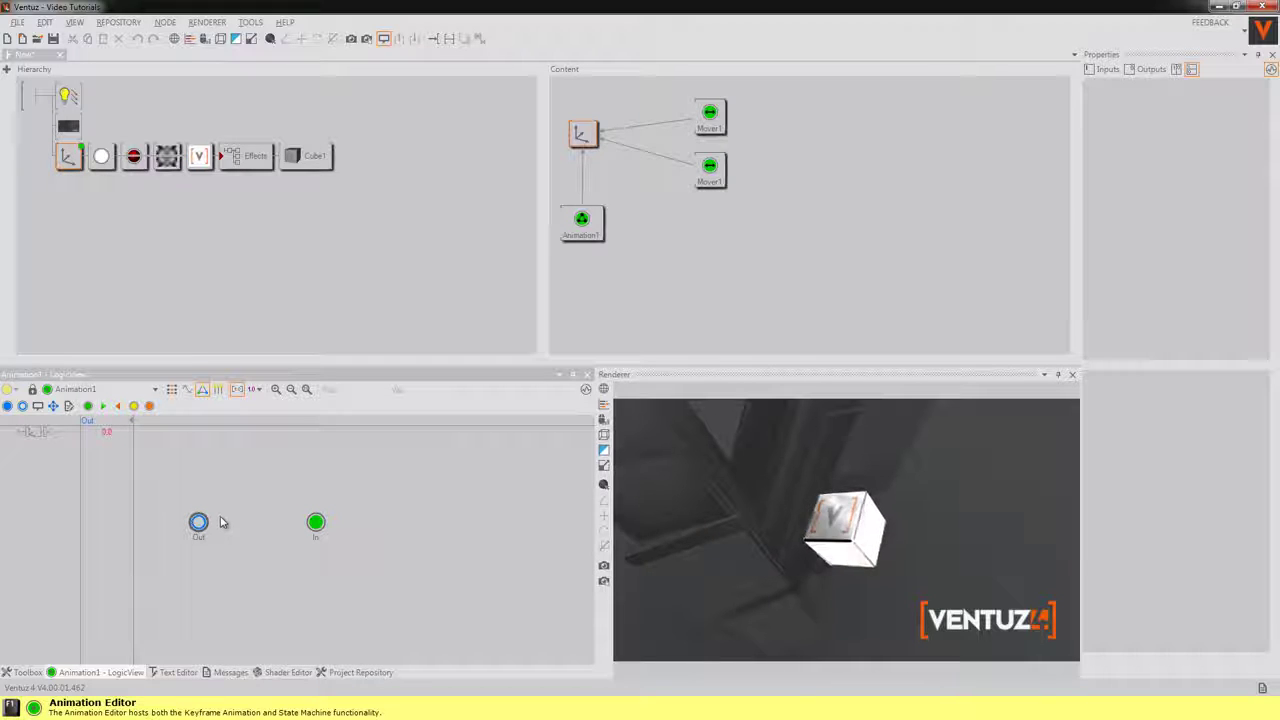
Step: Try an X position of about -32.5 for the Out state and about 0.5 for the In state
left_click(198, 522)
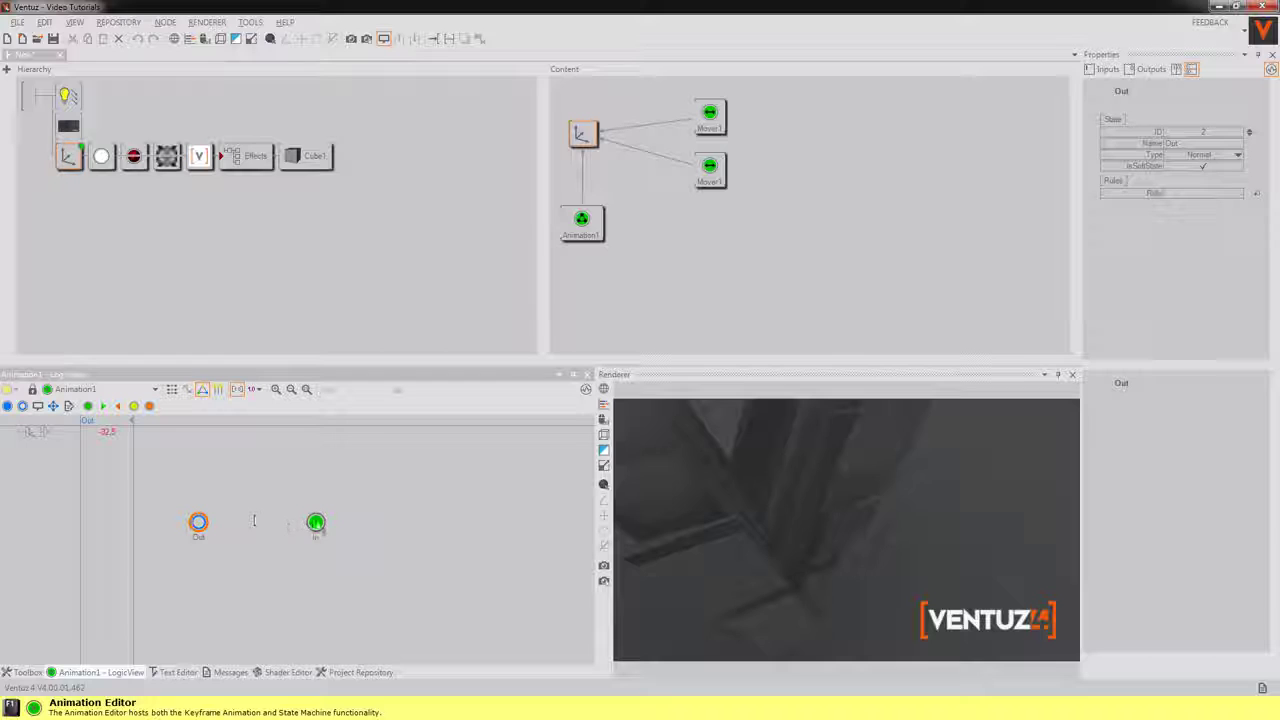
left_click(108, 431)
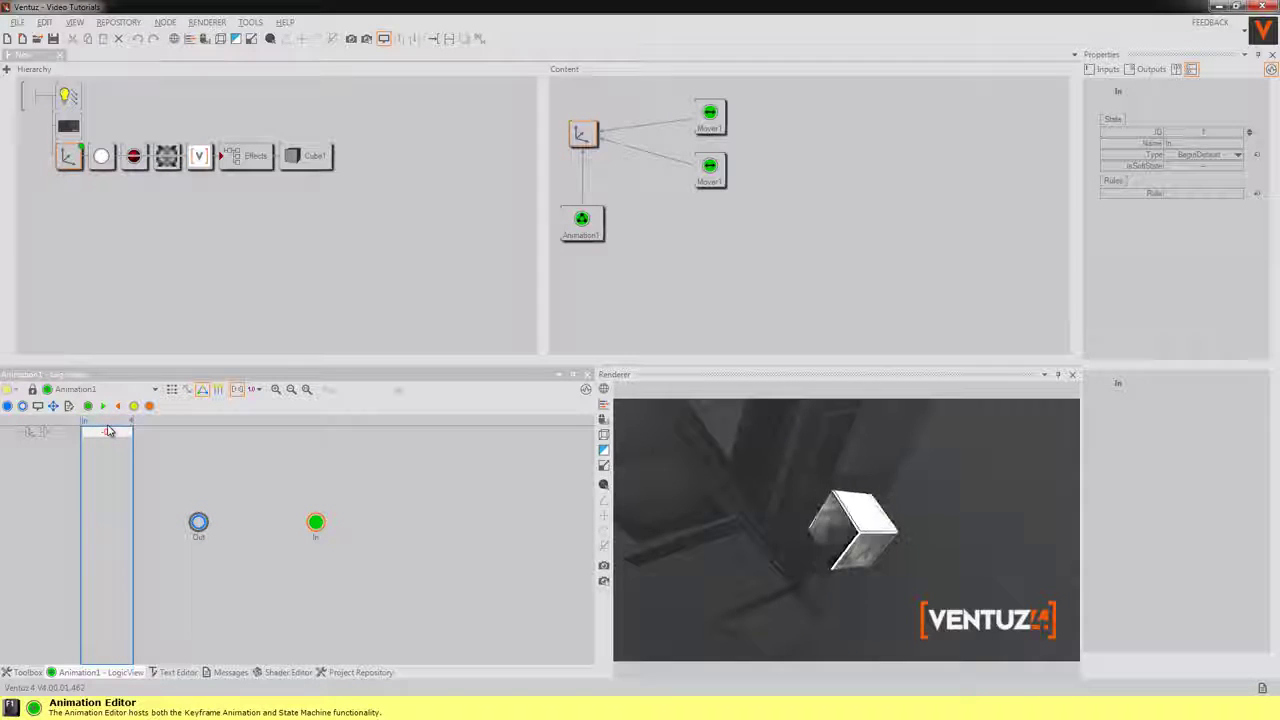
Step: Connect the Out state to In and In back to Out, bending the two connections apart into separate curves
left_click_drag(198, 522, 316, 530)
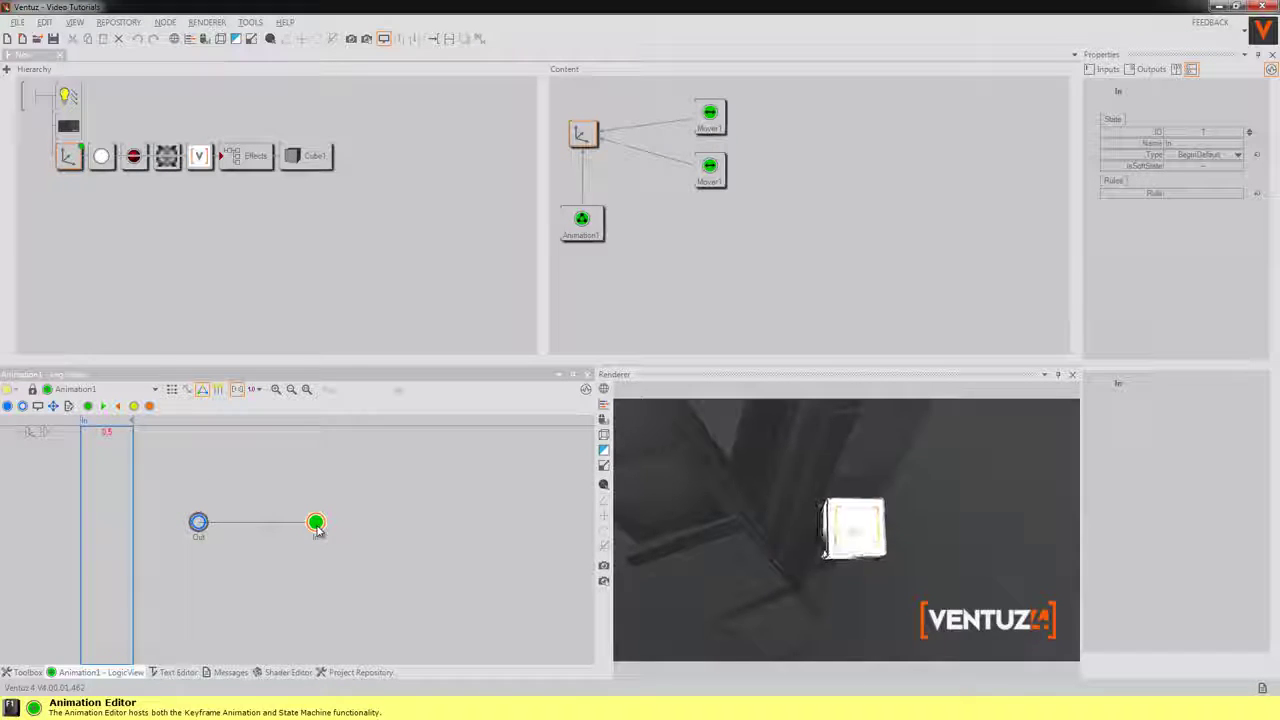
left_click(258, 520)
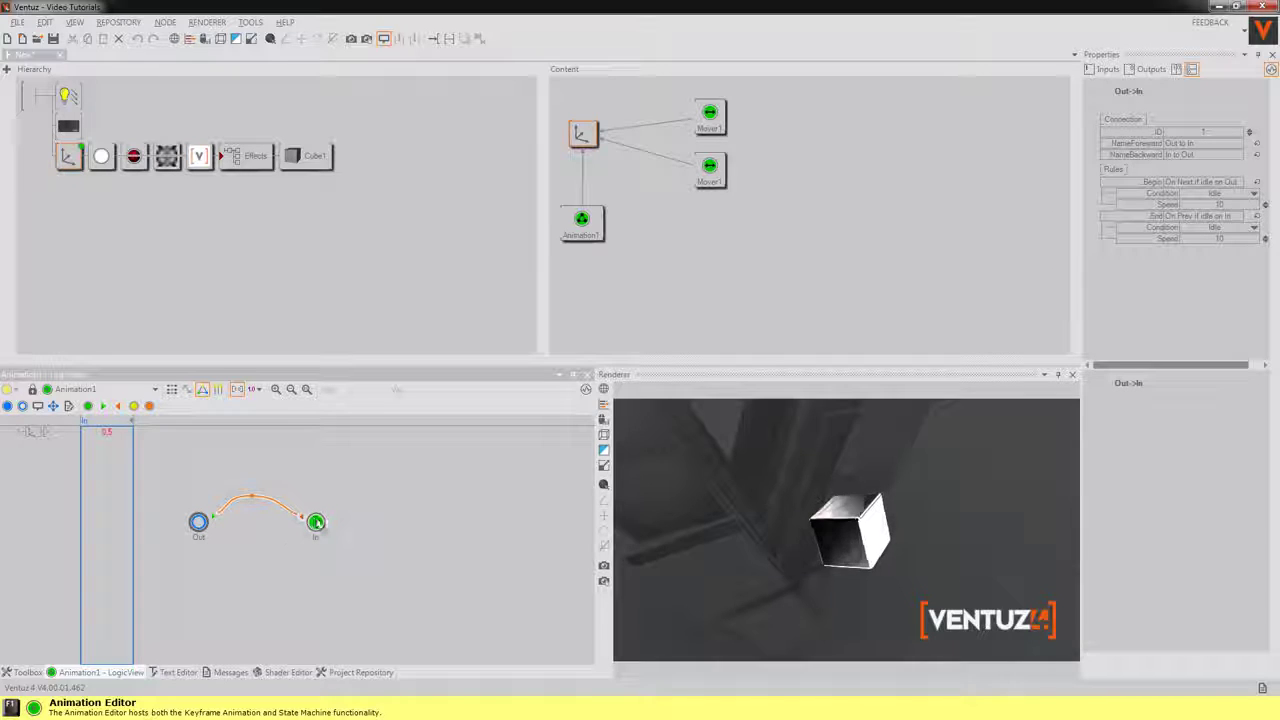
left_click_drag(257, 523, 247, 539)
left_click(257, 545)
left_click(248, 541)
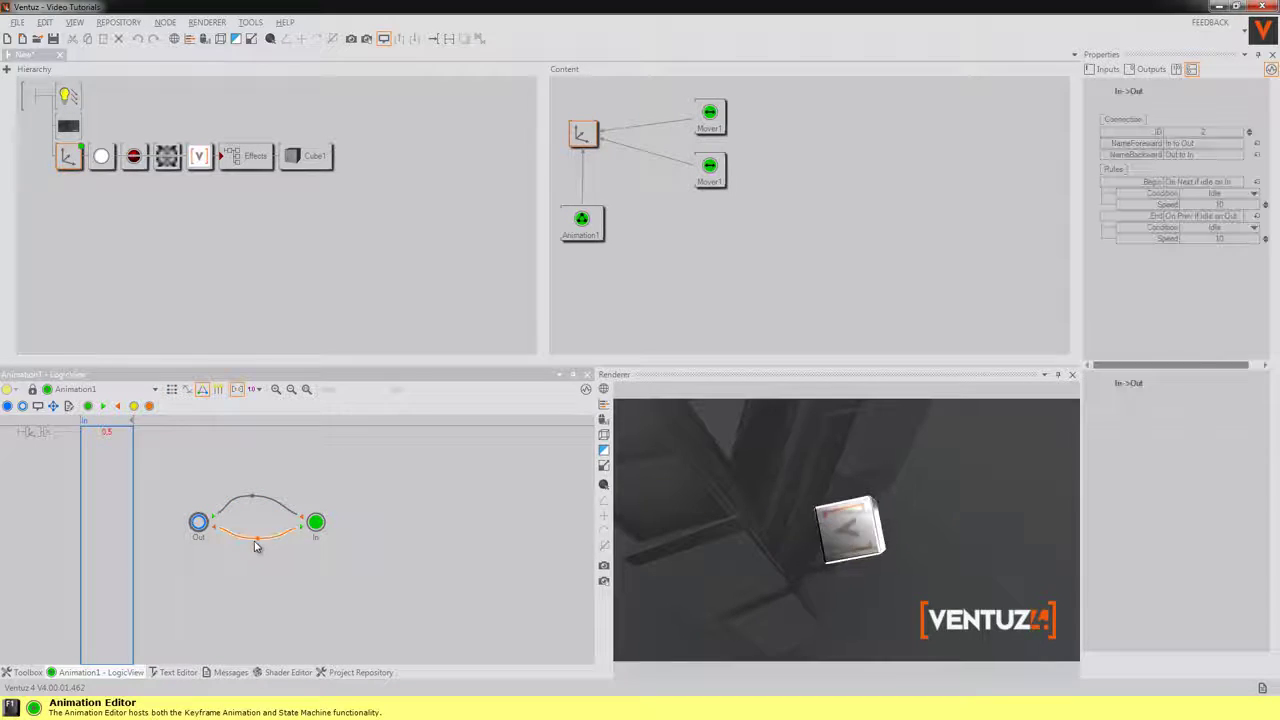
left_click(255, 503)
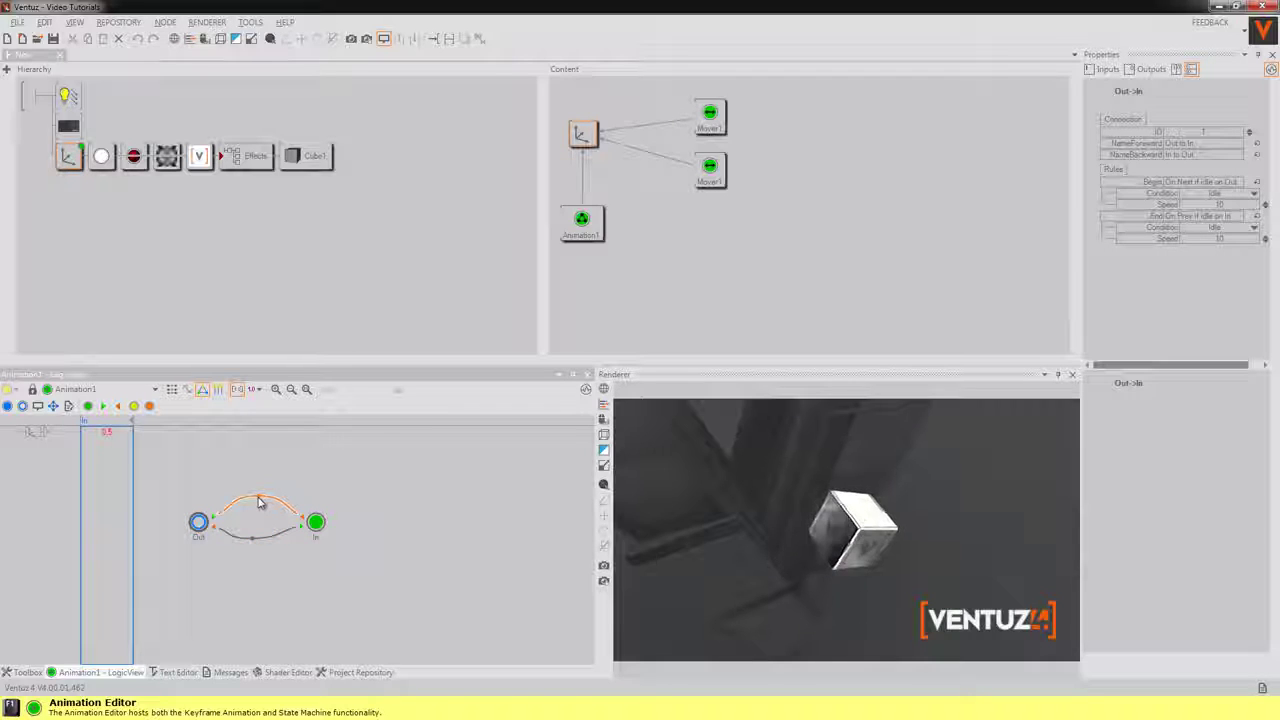
Step: Set the In state's X position value to 0
left_click(314, 523)
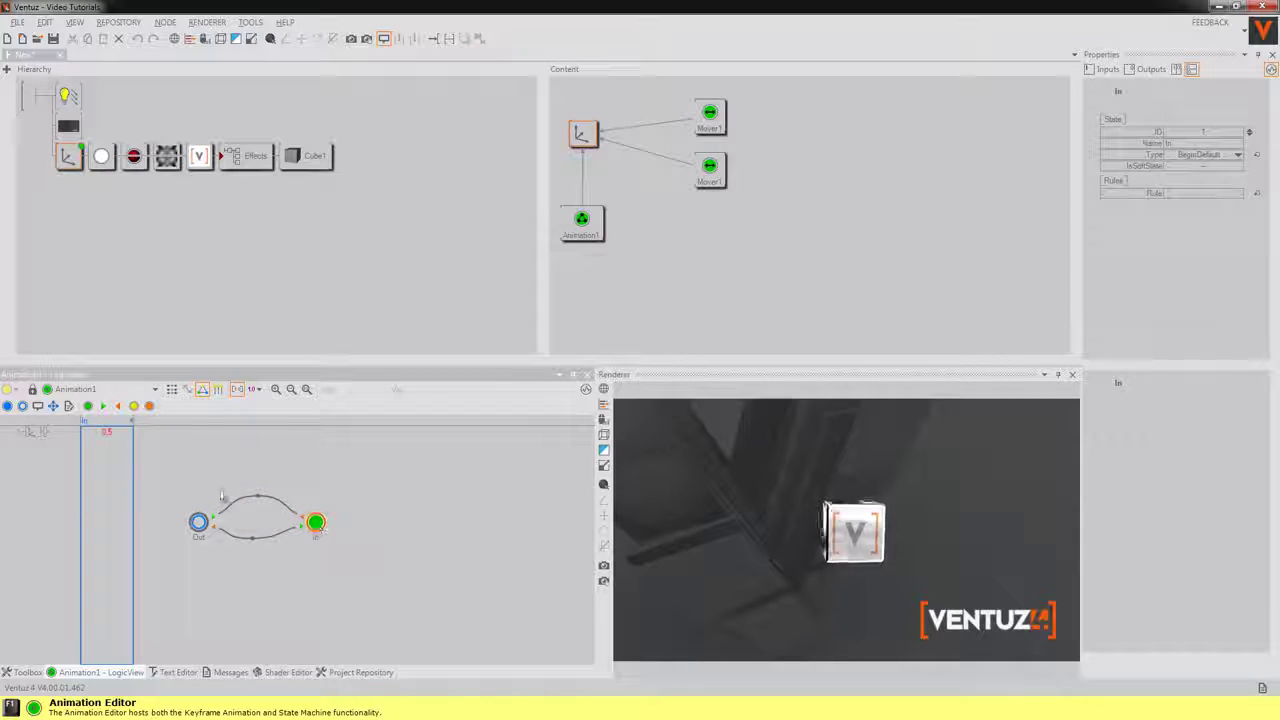
double_click(116, 432)
type("0")
left_click(216, 467)
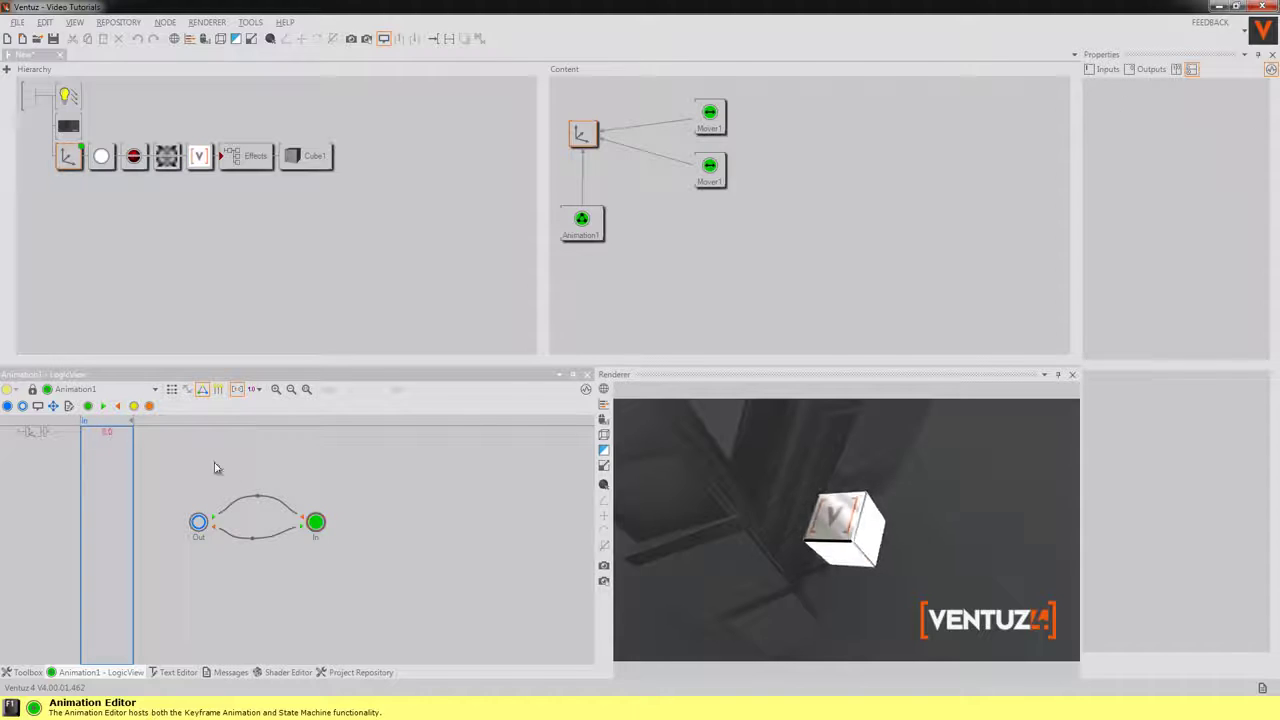
Step: In the timeline, add an X position keyframe at the first Out marker and set it to about -27.3
left_click(171, 389)
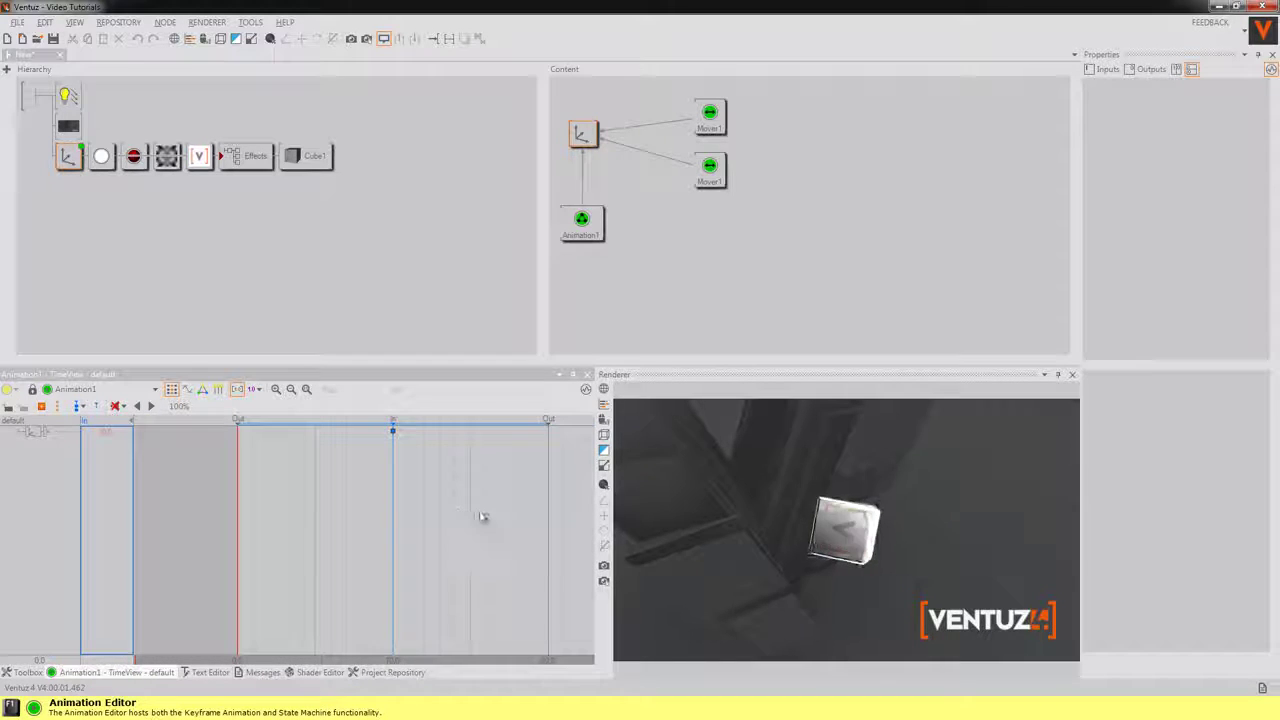
mouse_move(237, 514)
left_mouse_down()
mouse_move(531, 510)
mouse_move(222, 507)
left_mouse_up()
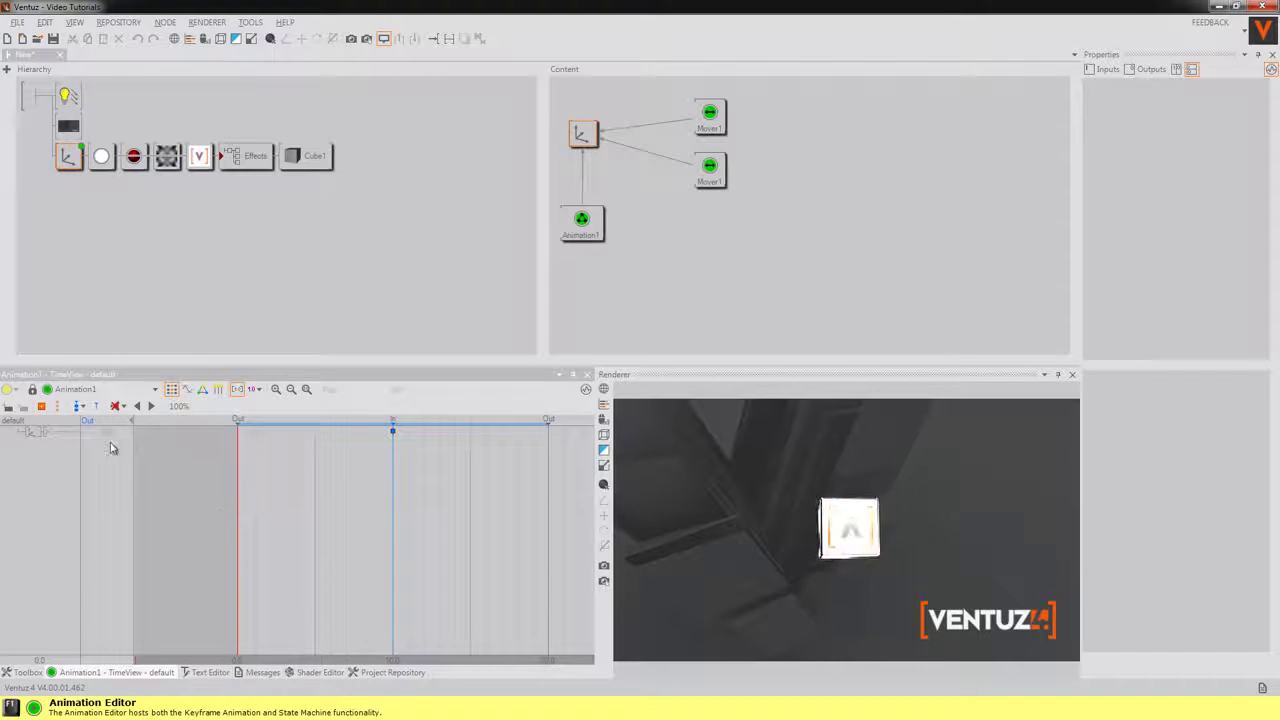
left_click(41, 406)
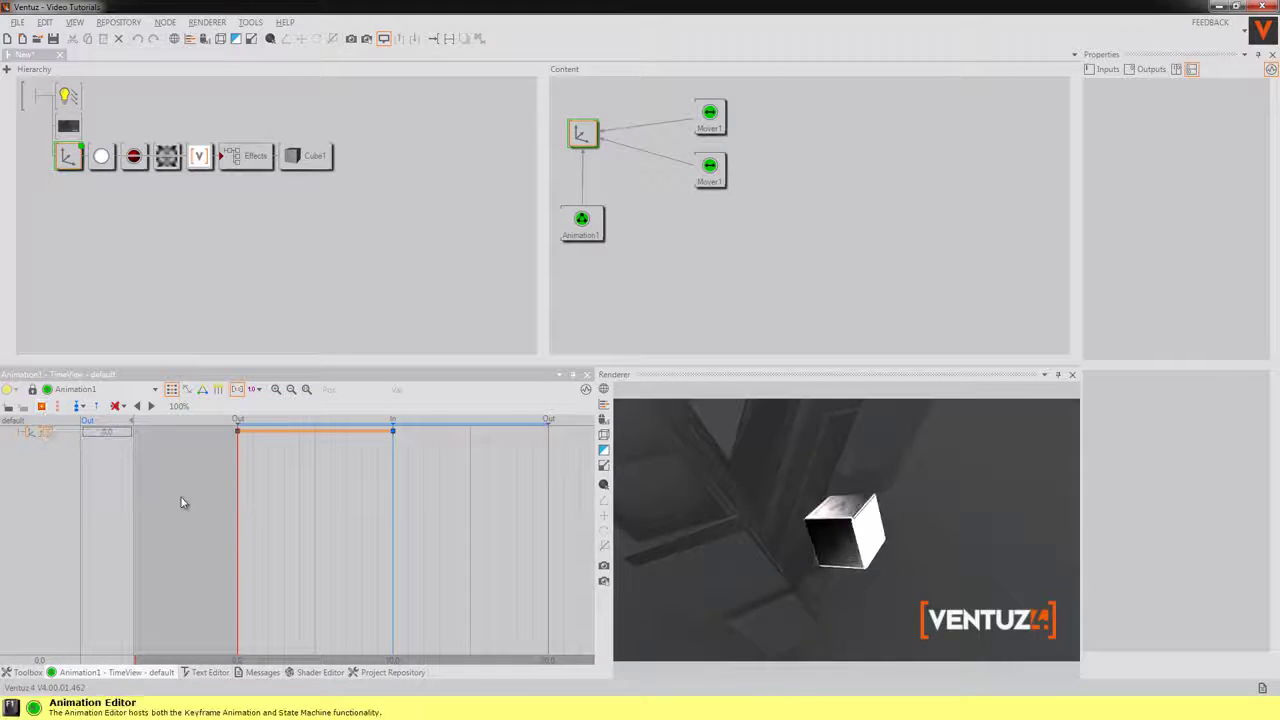
left_click_drag(237, 502, 211, 500)
mouse_move(107, 433)
left_mouse_down()
mouse_move(1, 430)
mouse_move(14, 430)
left_mouse_up()
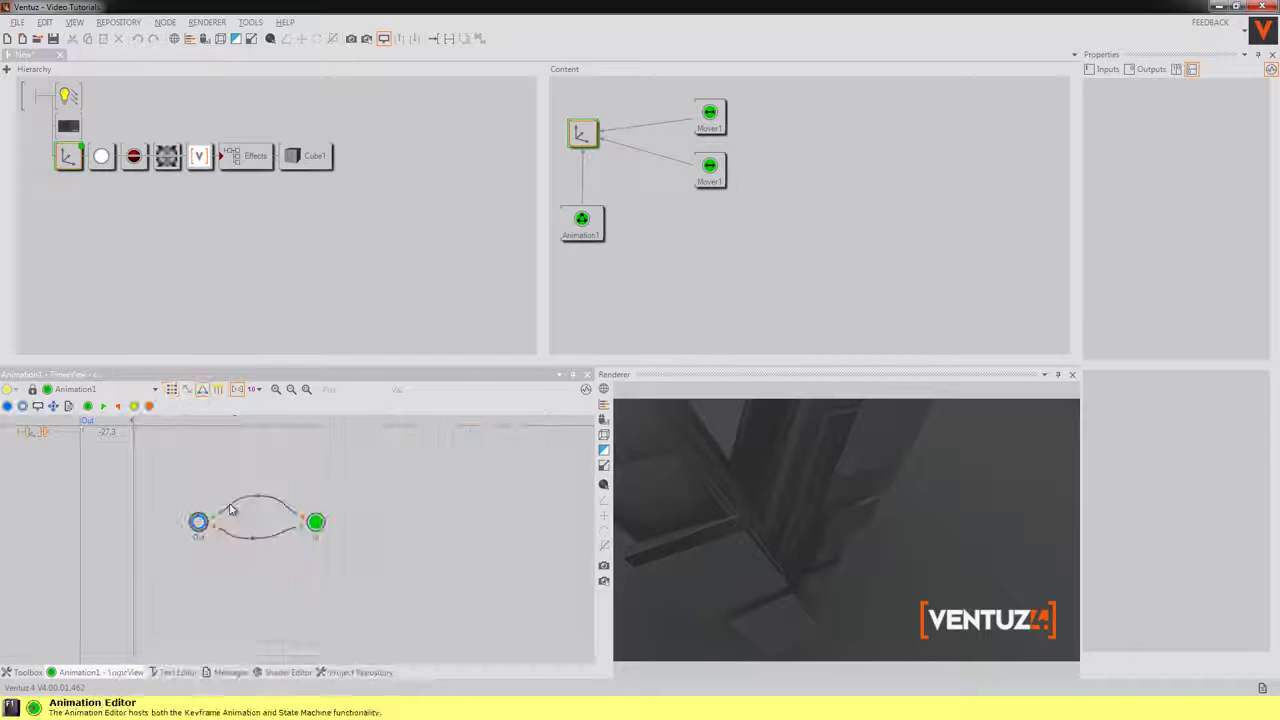
Step: Add an X position keyframe at the second Out marker, frame 20, with a value of about 29.7
left_click(202, 389)
left_click(171, 391)
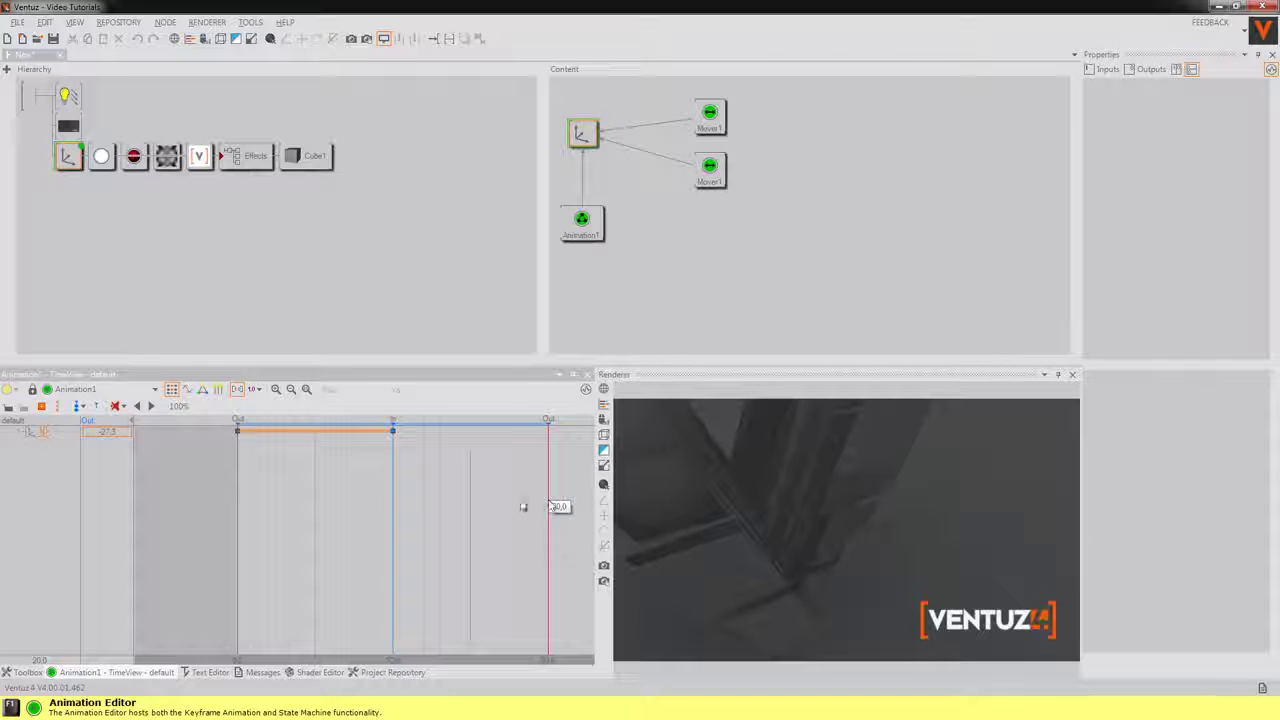
left_click(58, 430)
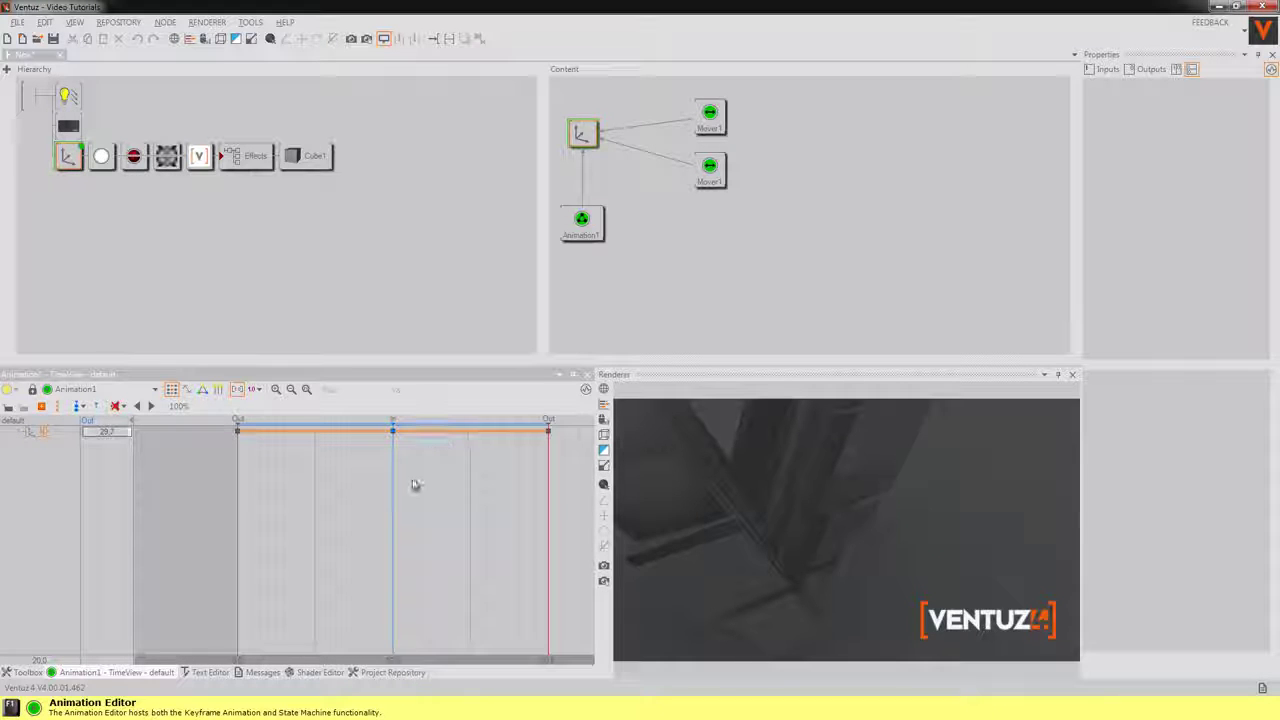
Step: Return to the state logic and play through the transitions between Out and In with Next
left_click(203, 391)
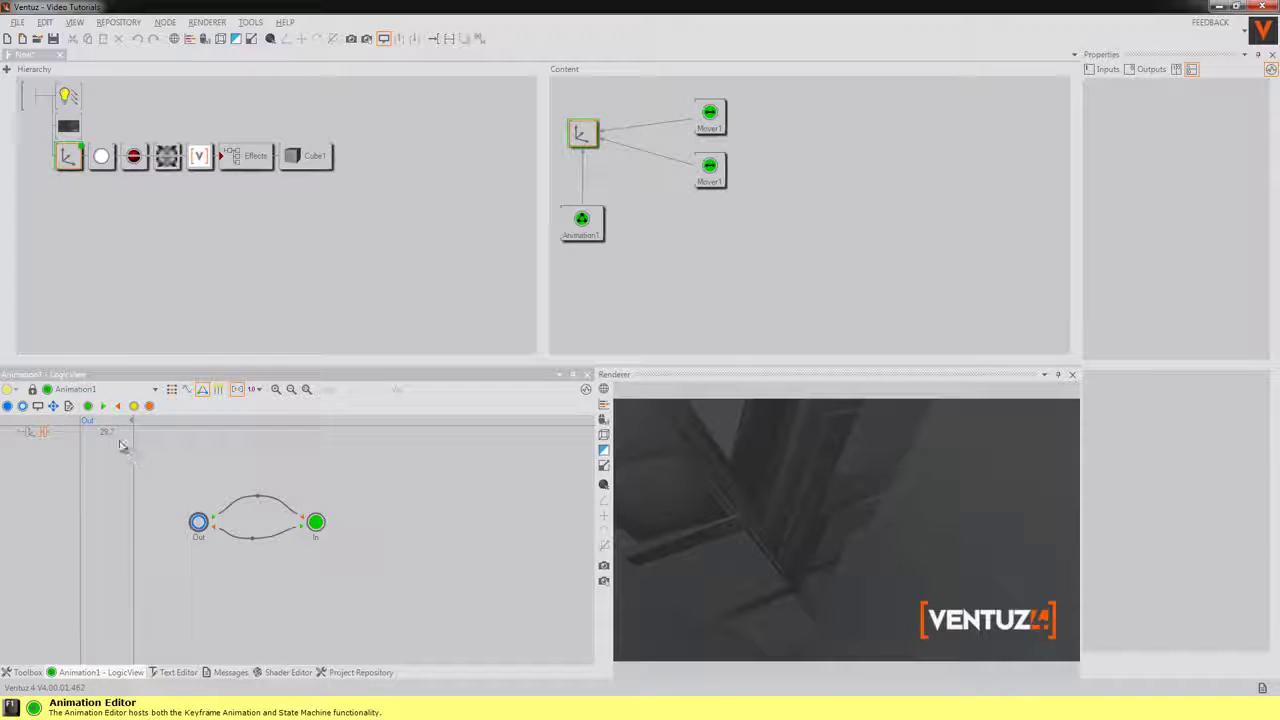
left_click(104, 407)
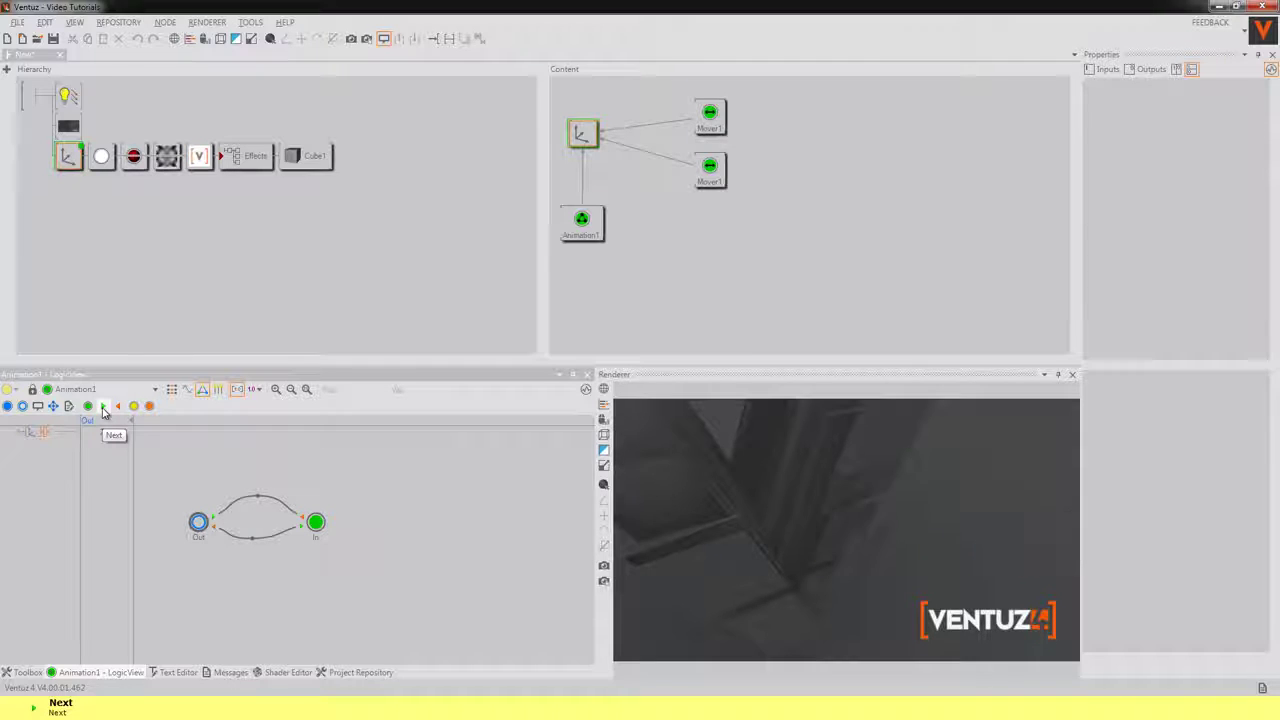
left_click(104, 409)
left_click(104, 410)
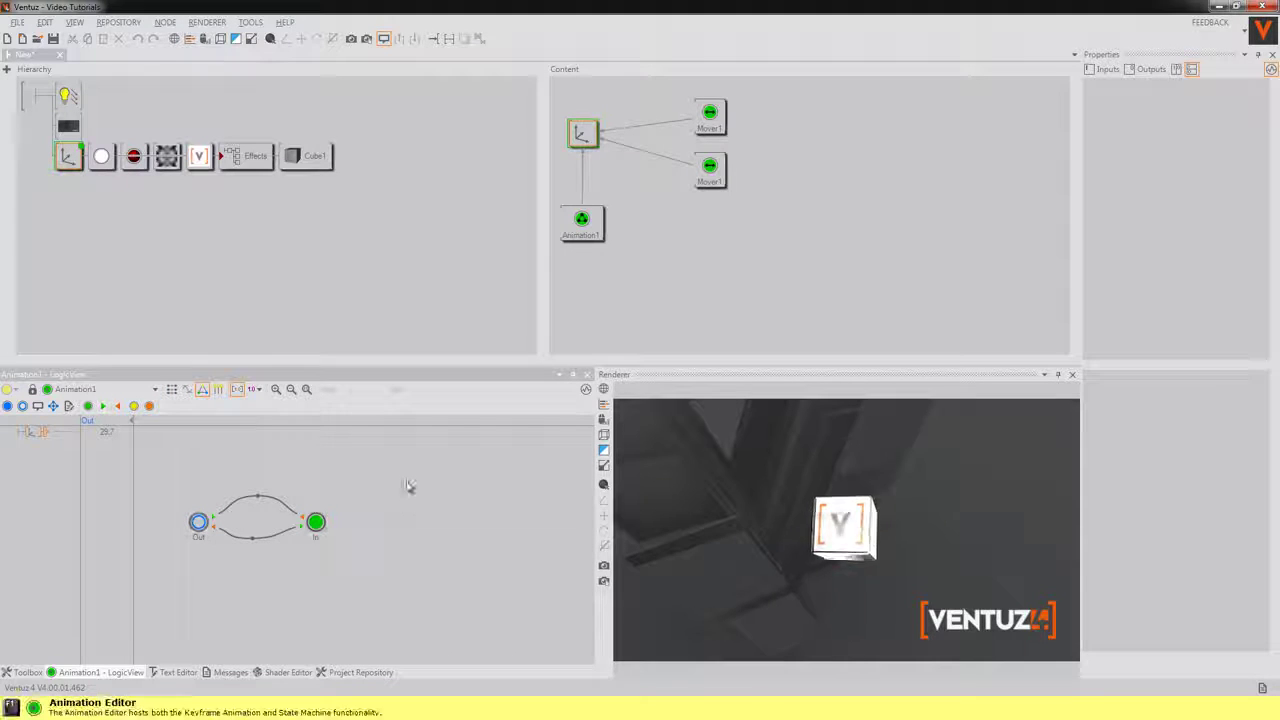
Step: Add two custom input methods named In and Out to the state machine's custom model and close the editor
left_click(68, 405)
left_click(620, 268)
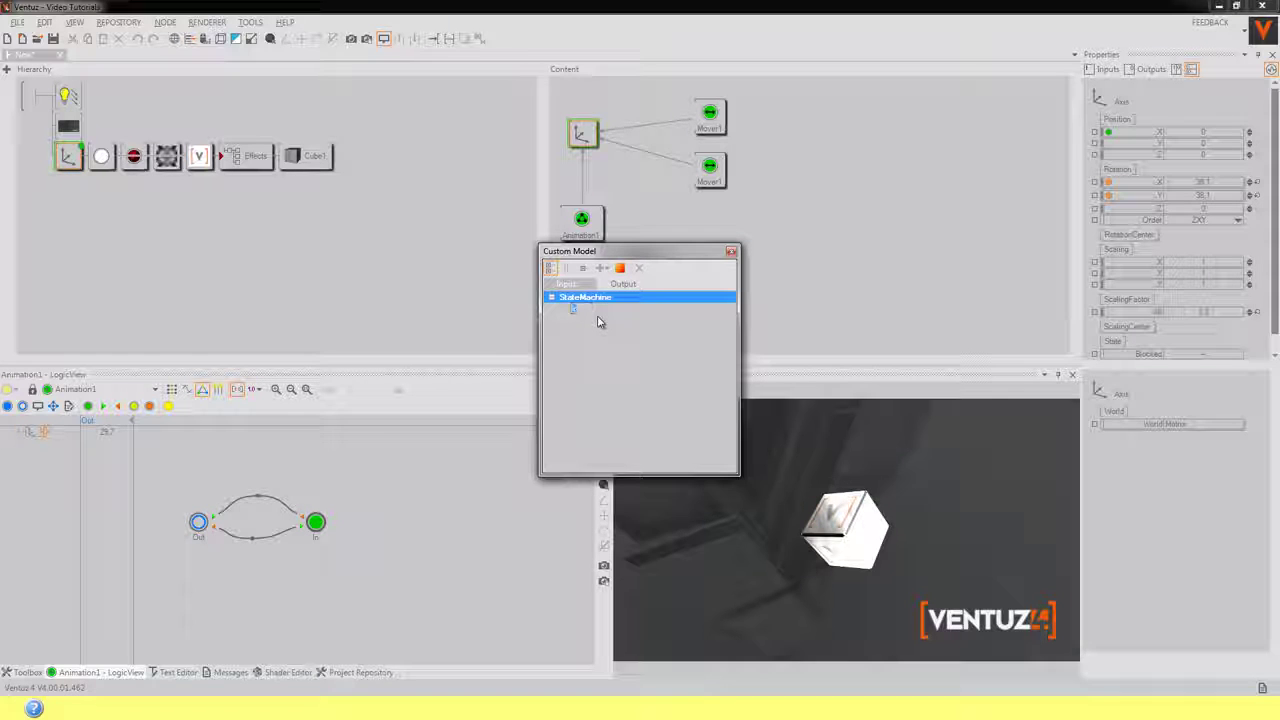
left_click(619, 269)
left_click(731, 253)
Step: Assign the In method to the start of the Out-to-In connection and the Out method to the start of In-to-Out
left_click(583, 222)
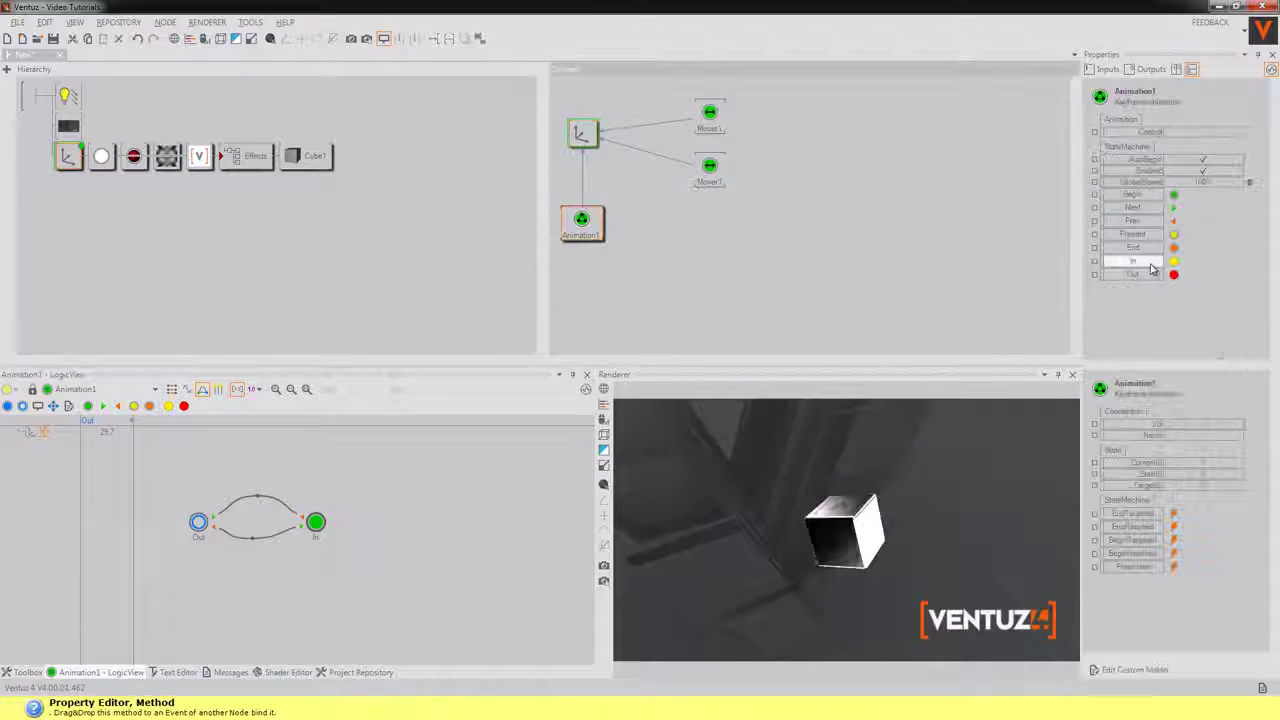
left_click(1136, 266)
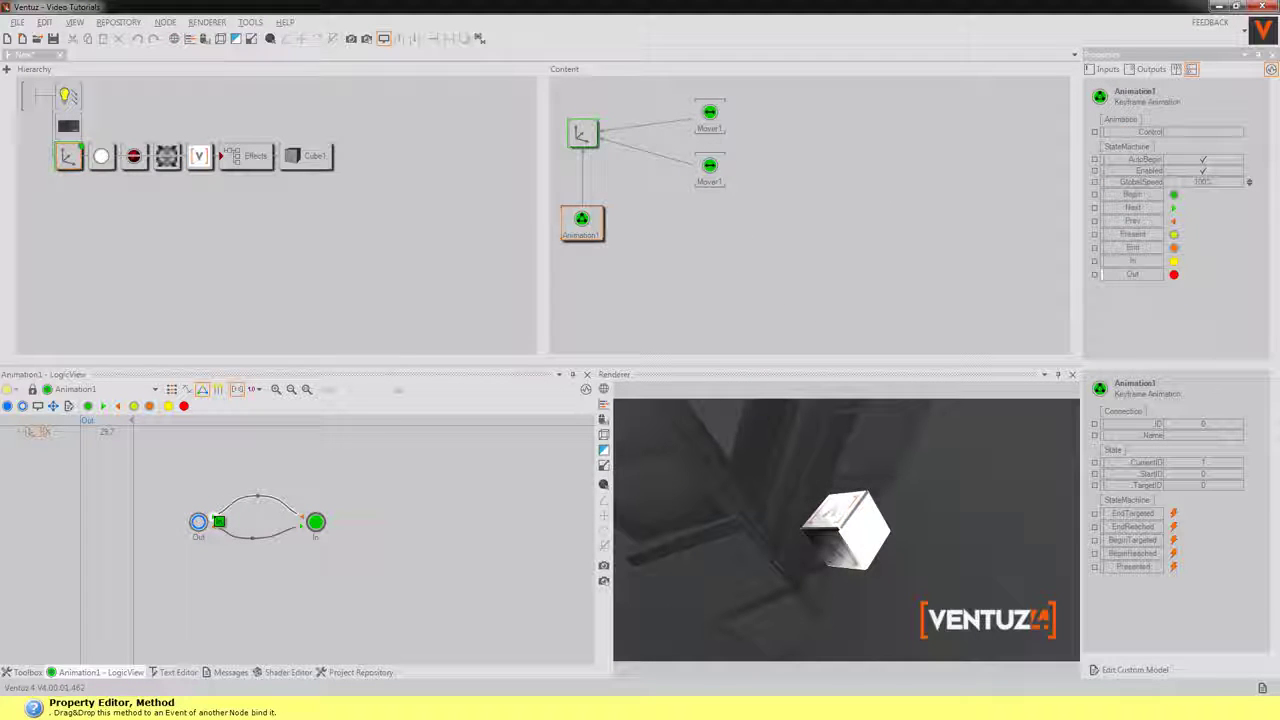
left_click_drag(213, 517, 213, 517)
left_click_drag(1138, 275, 315, 522)
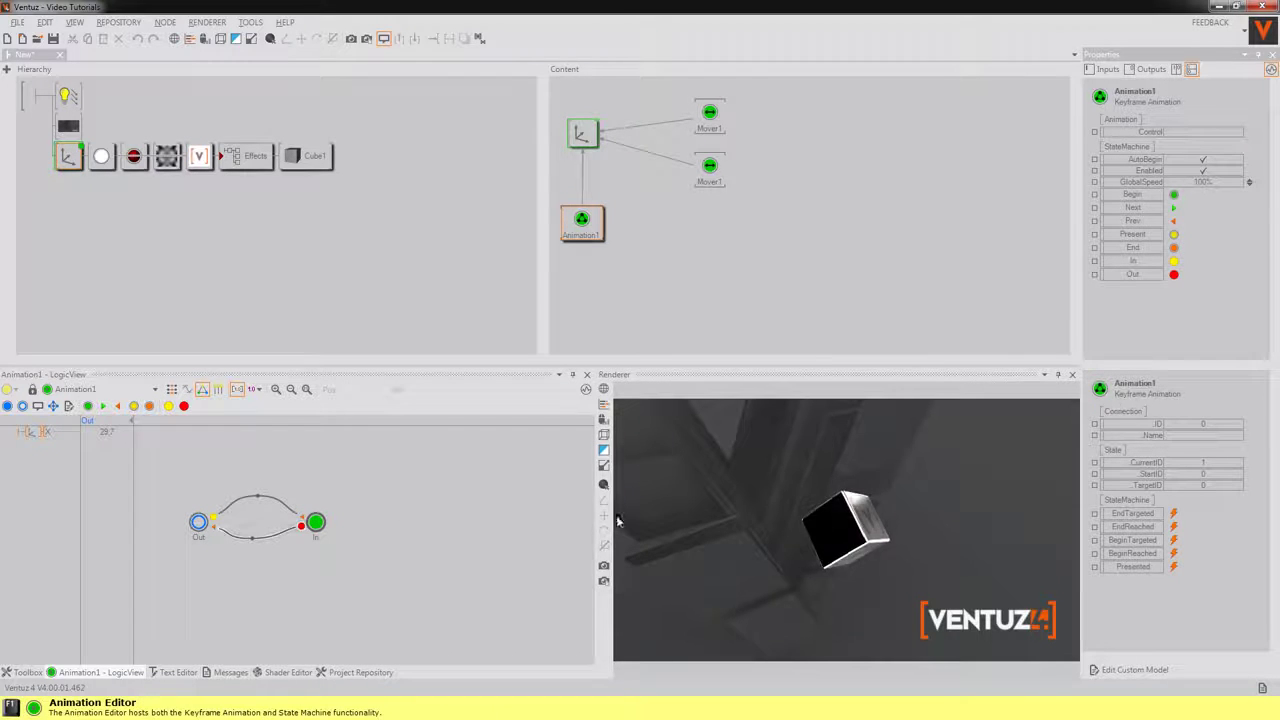
Step: Trigger the animation's In and Out methods to test both transitions of the cube
left_click(1175, 262)
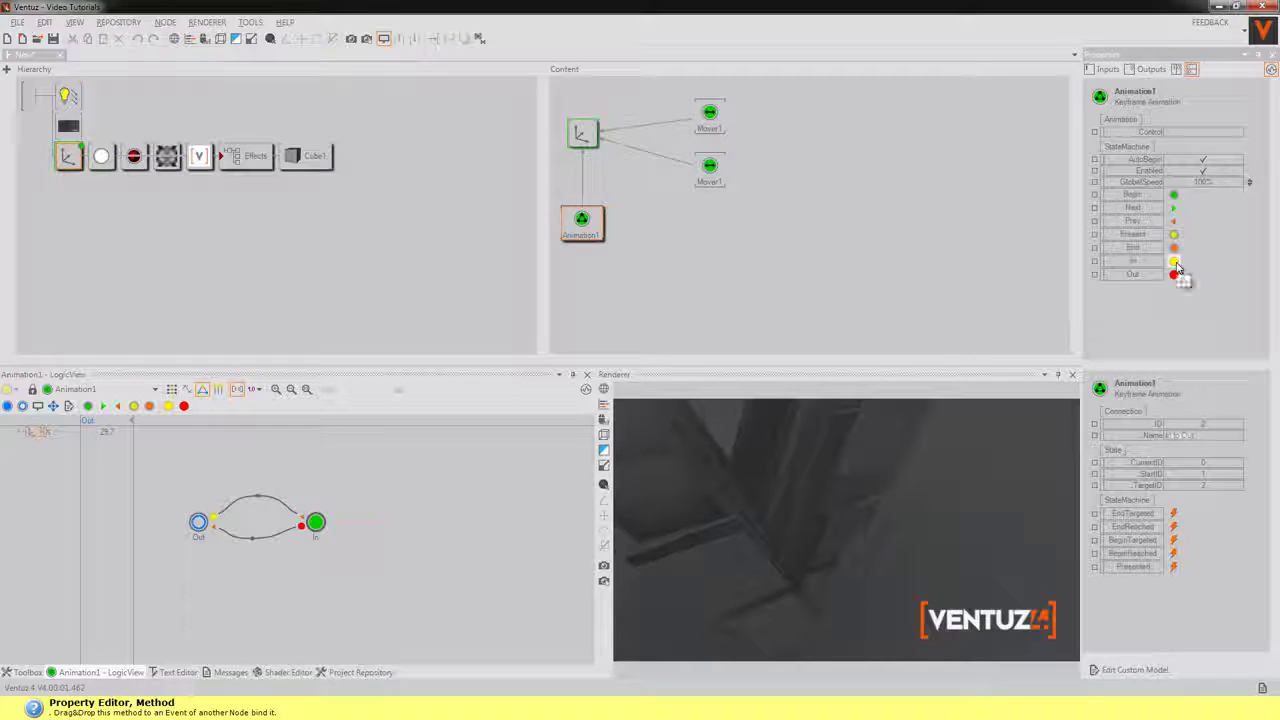
left_click(1176, 262)
left_click(1175, 274)
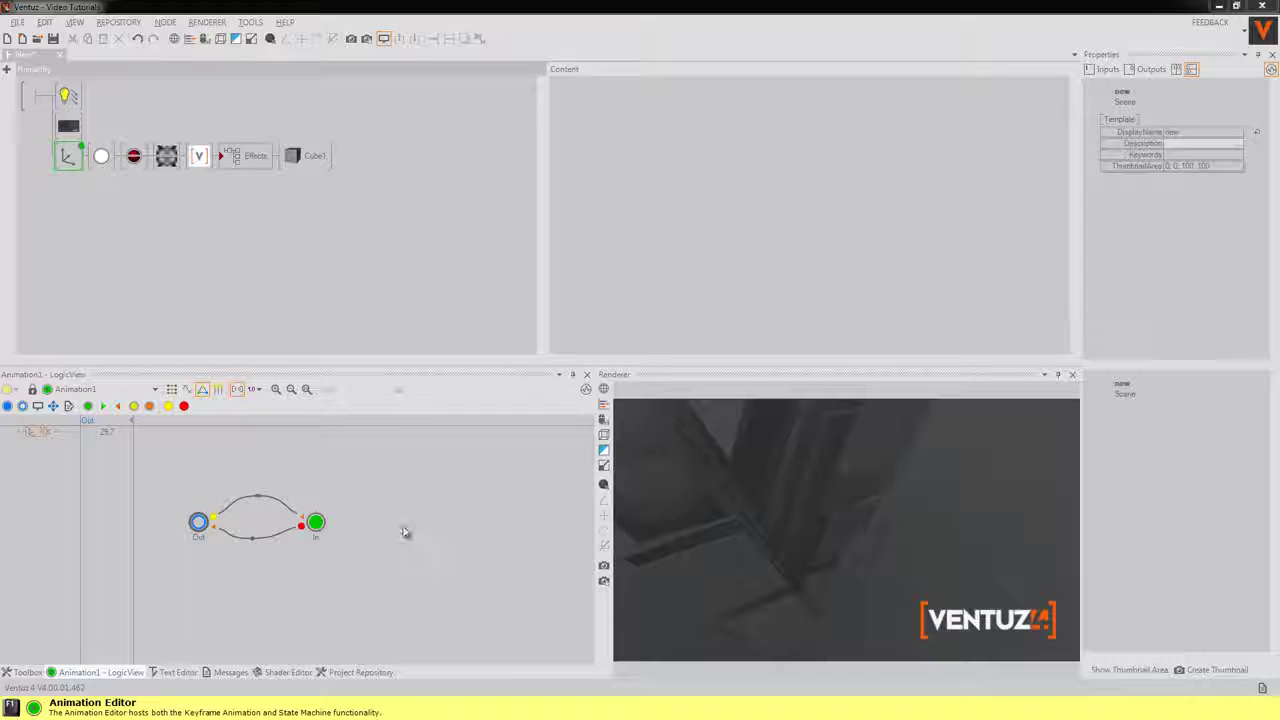
Step: Remove the End rule from the Out-to-In connection so it has no backward Prev trigger
left_click(259, 501)
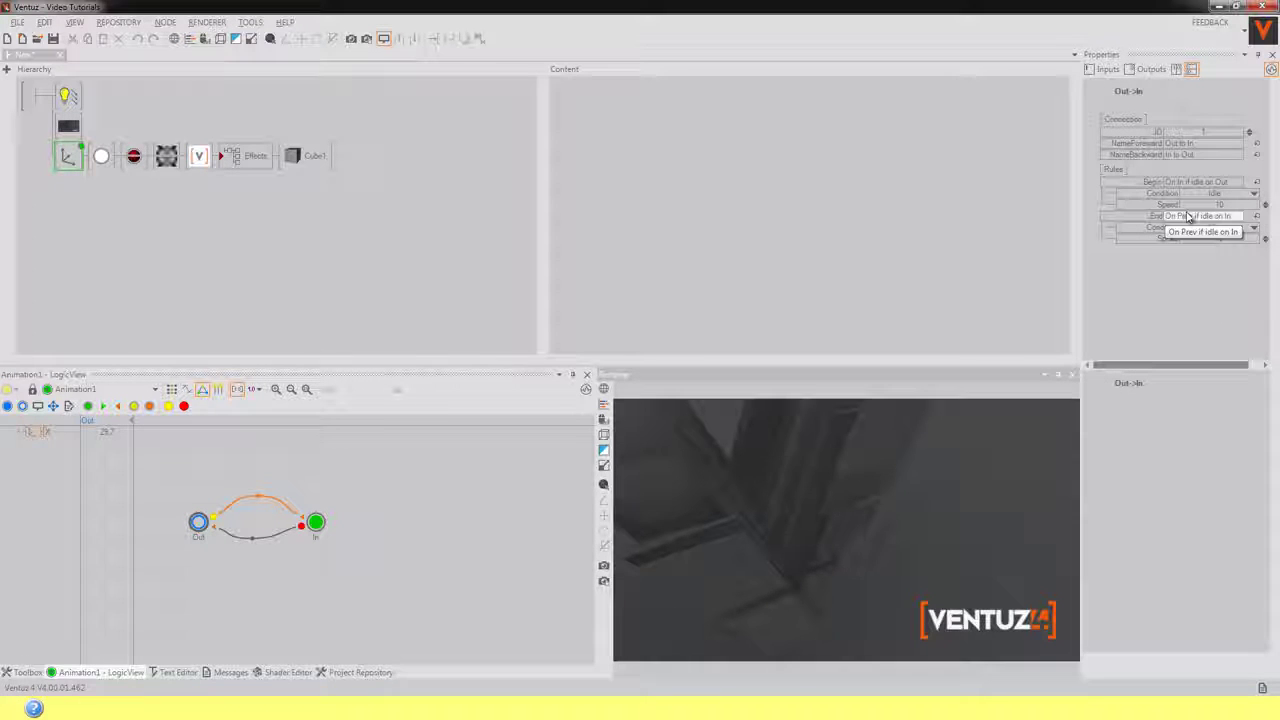
left_click(1257, 217)
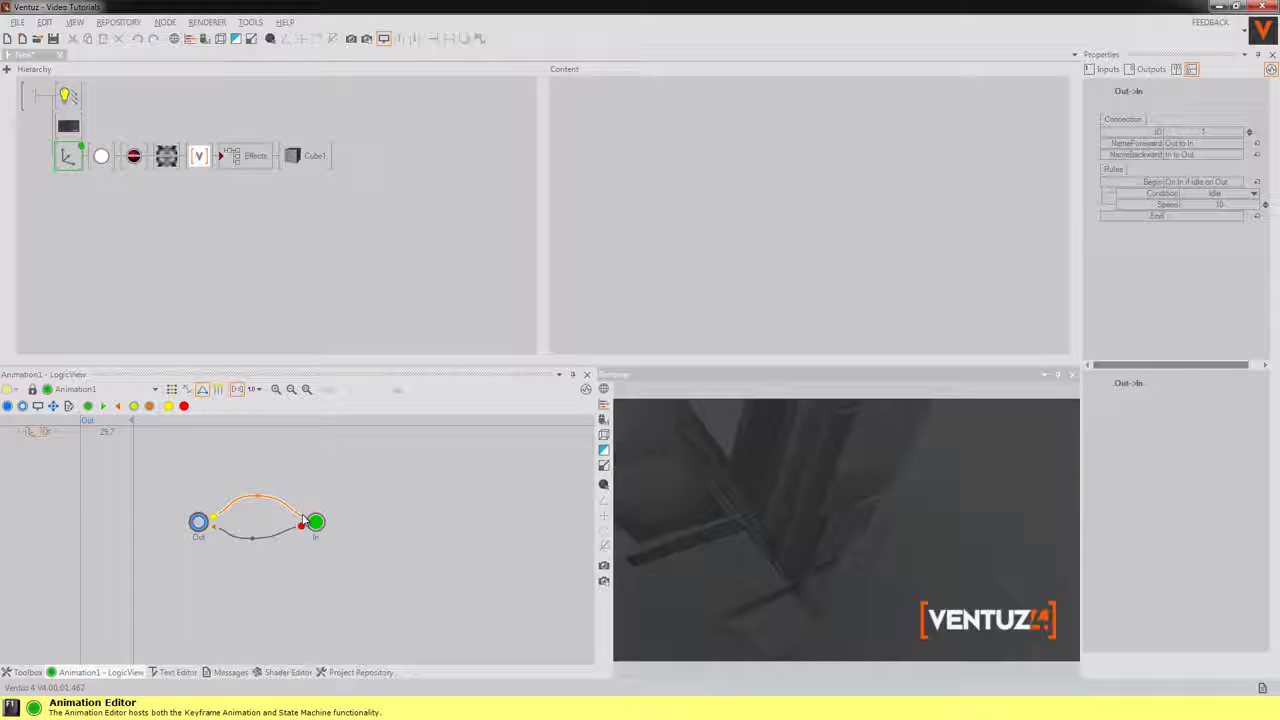
Step: Remove the End rule from the In-to-Out connection and trigger the In method to bring the cube on screen
left_click(258, 543)
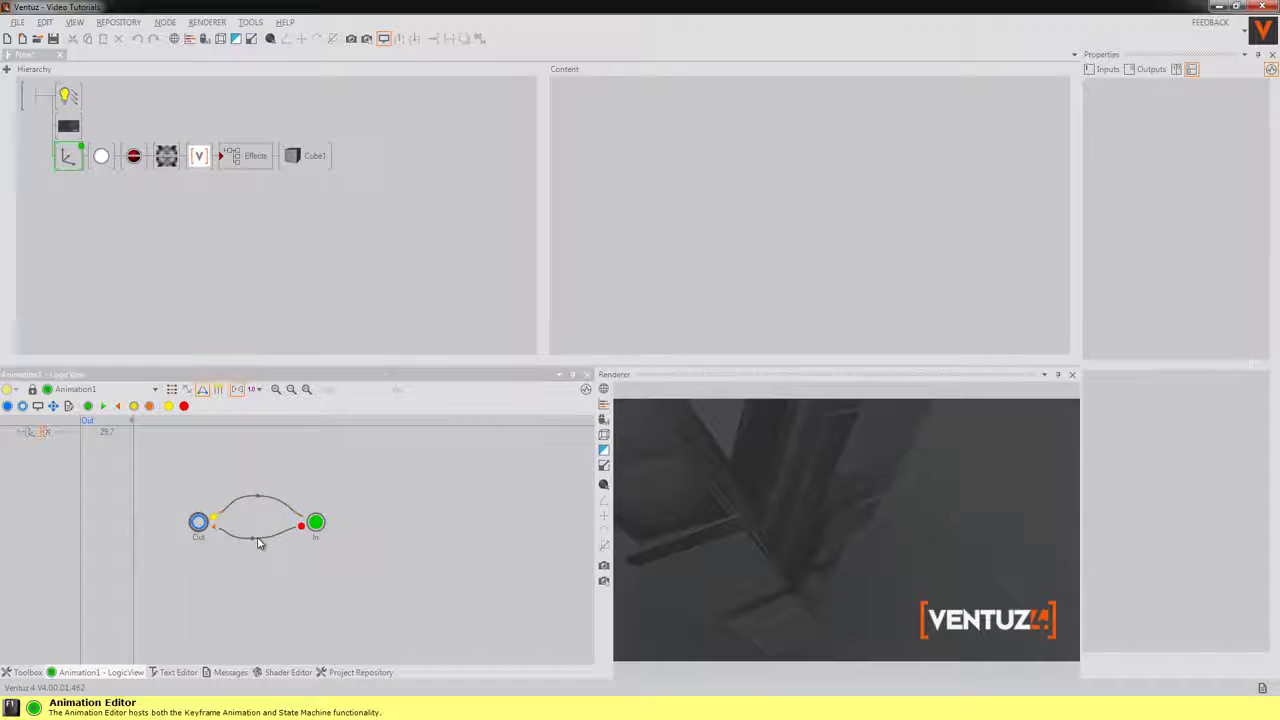
left_click(250, 540)
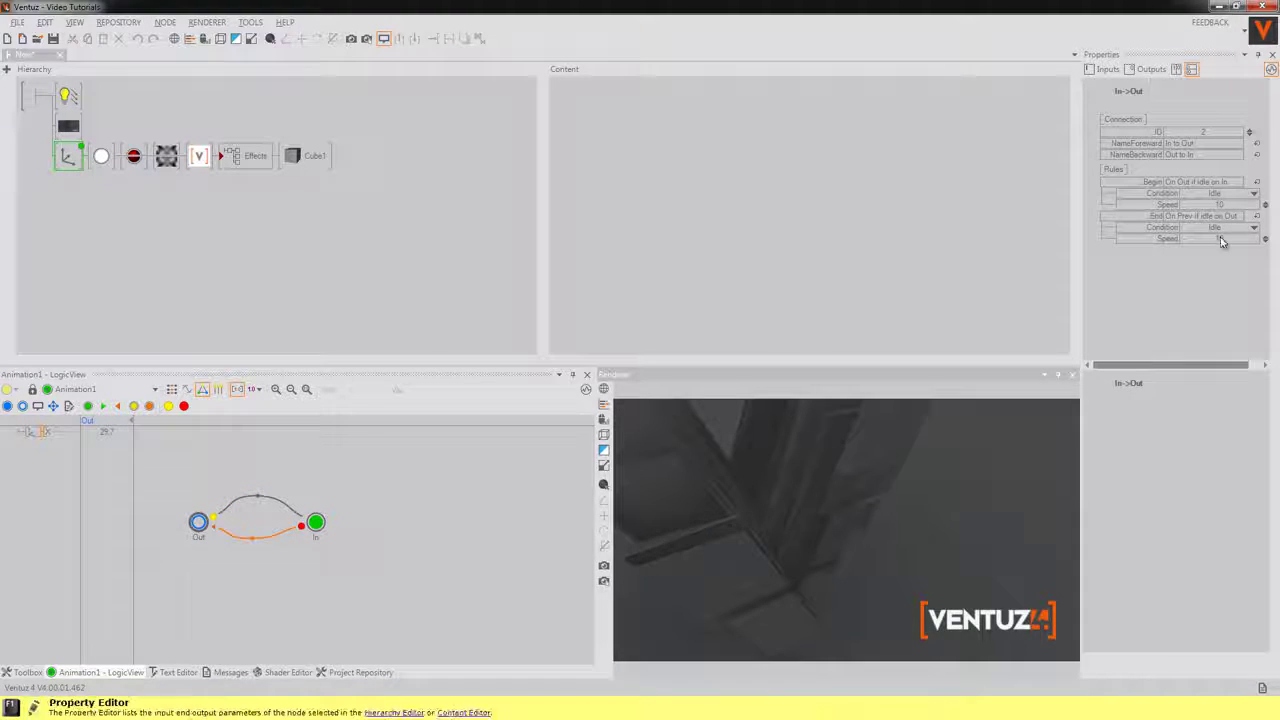
left_click(1257, 217)
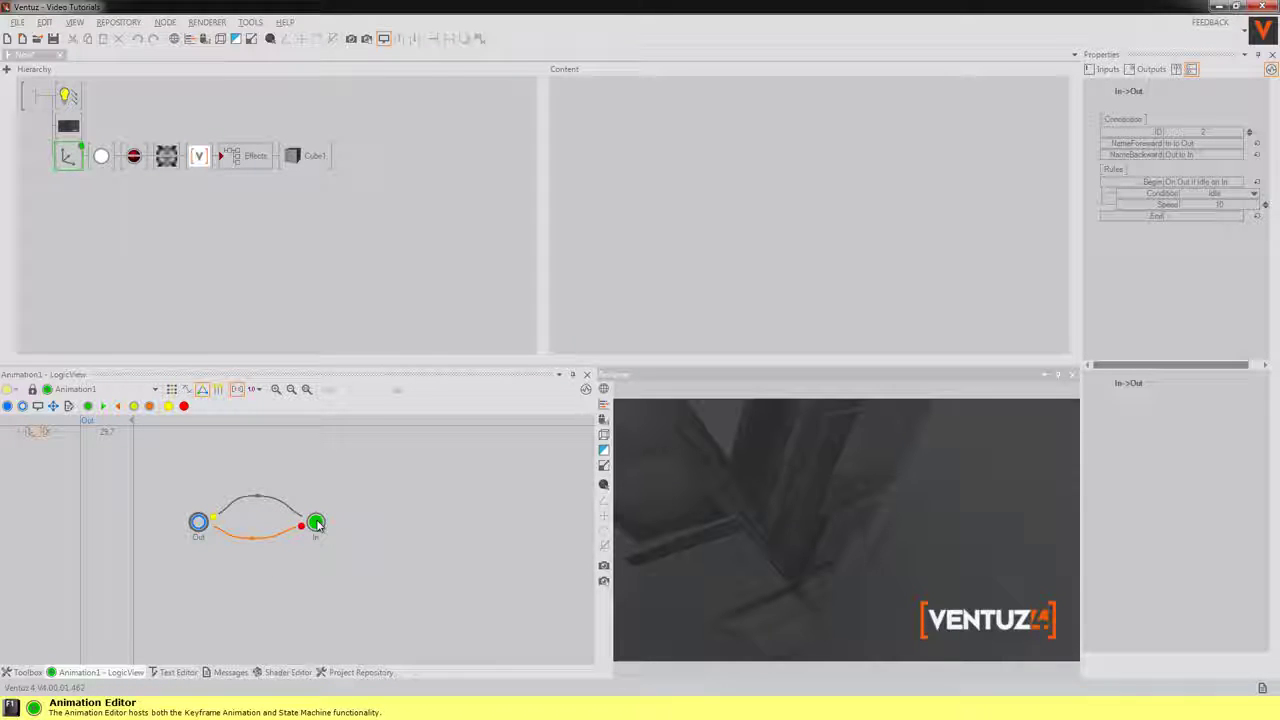
left_click(170, 408)
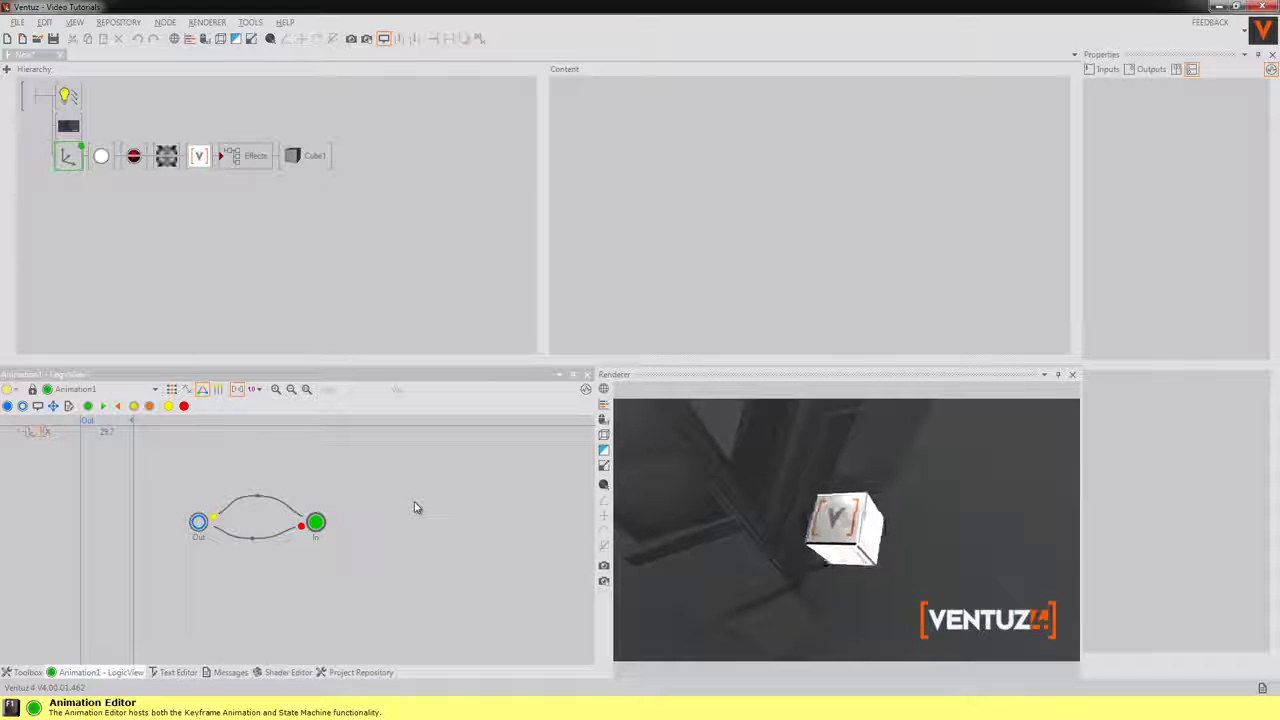
Step: Connect the In state to itself, view the connection's timeline, and delete the In to In slice
left_click(316, 521)
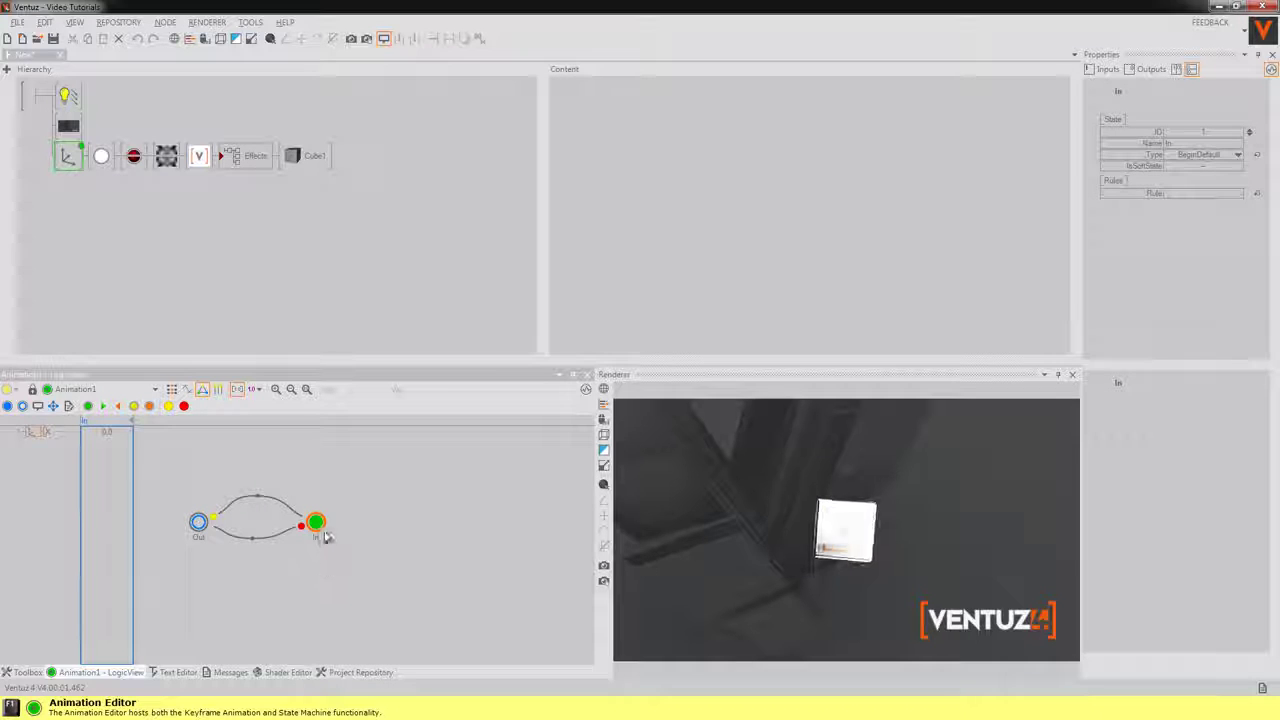
left_click_drag(311, 530, 333, 578)
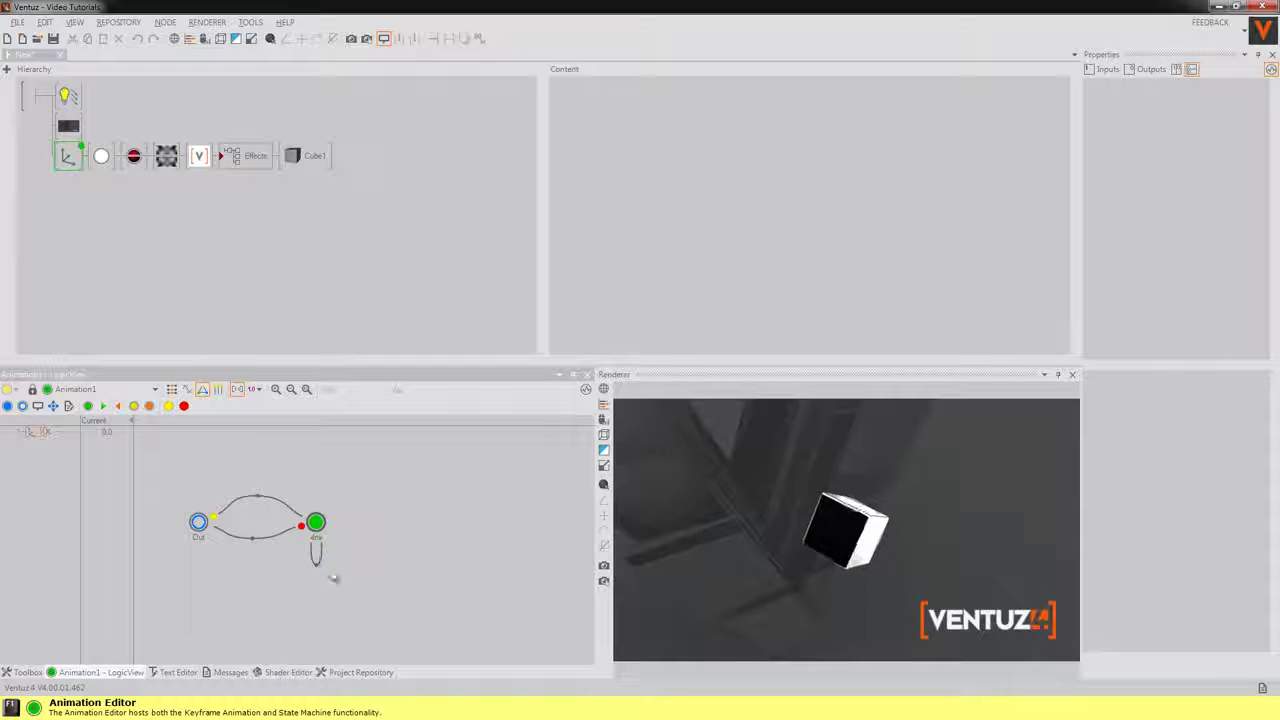
left_click(171, 389)
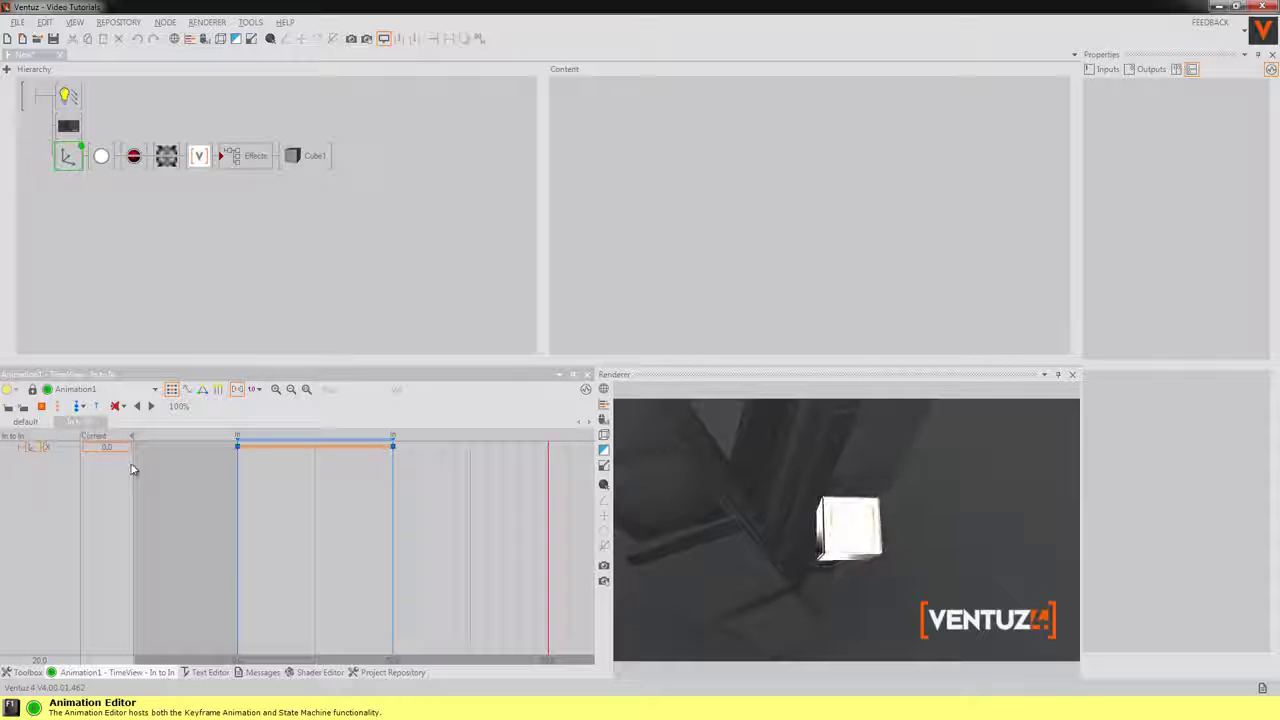
left_click(22, 406)
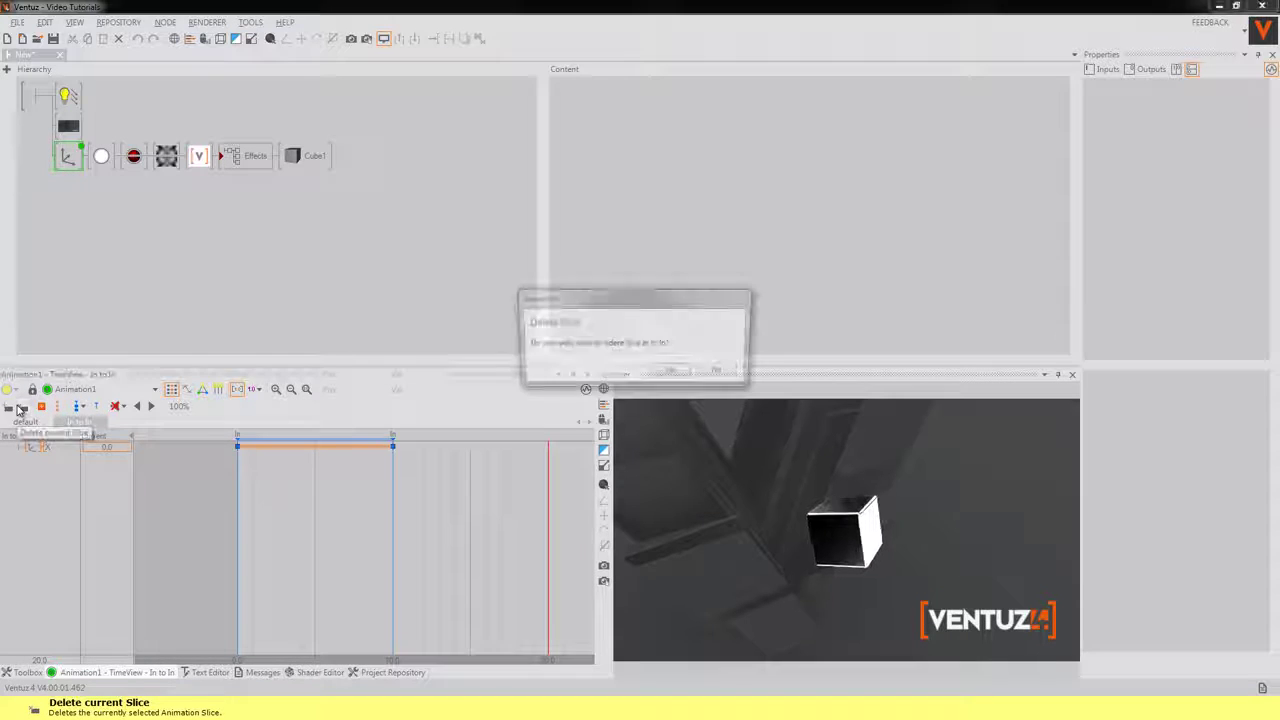
left_click(670, 372)
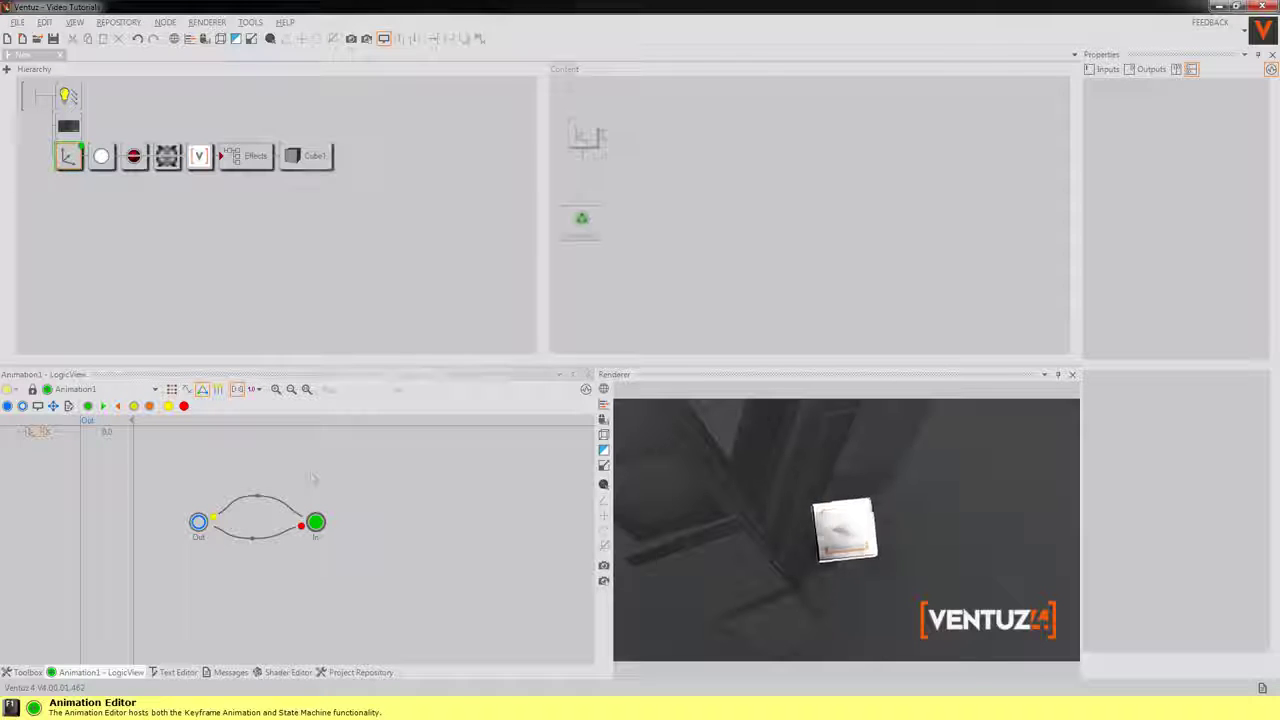
Step: Add a custom input method named Jump to the animation's state machine model and close the editor
left_click(586, 226)
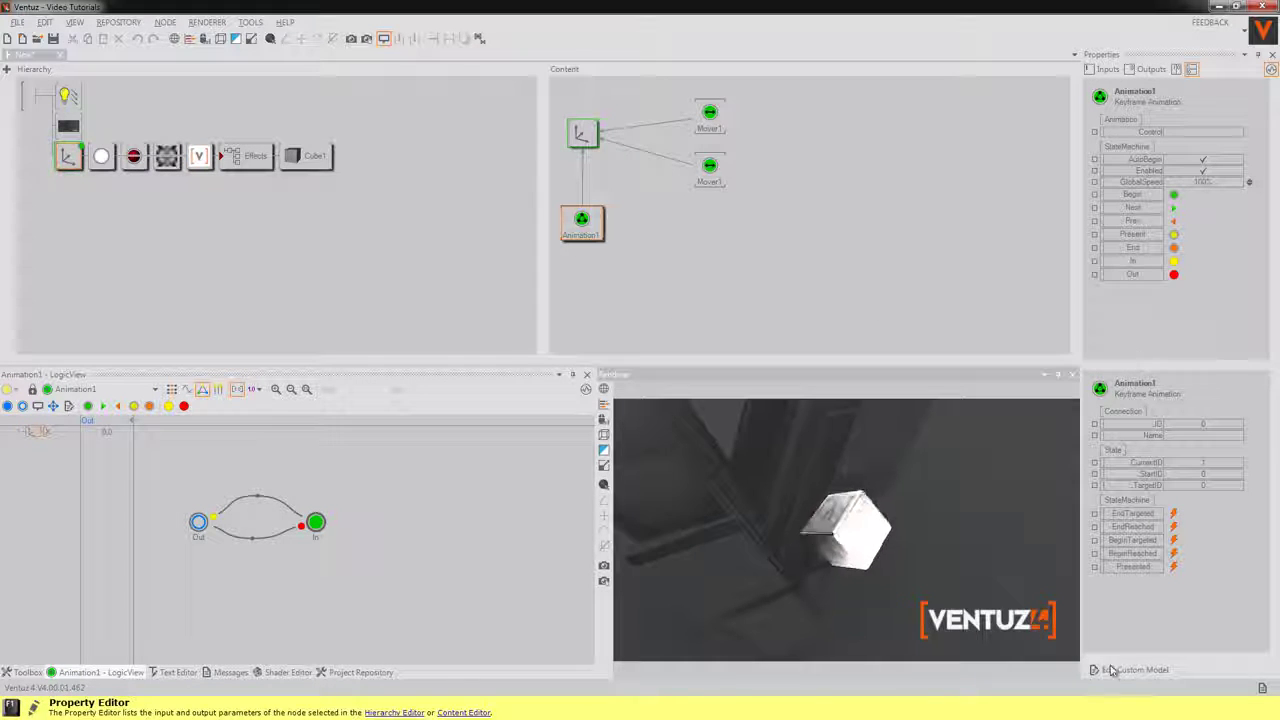
left_click(1132, 670)
left_click(619, 270)
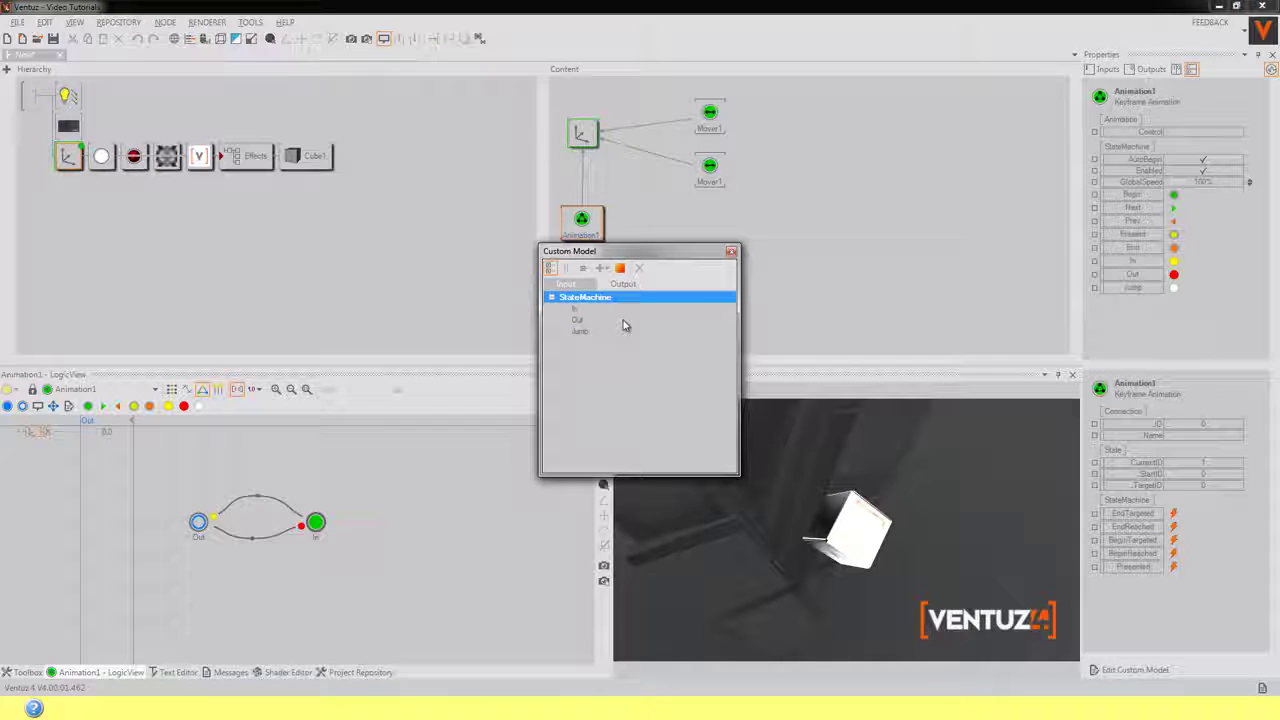
left_click(731, 254)
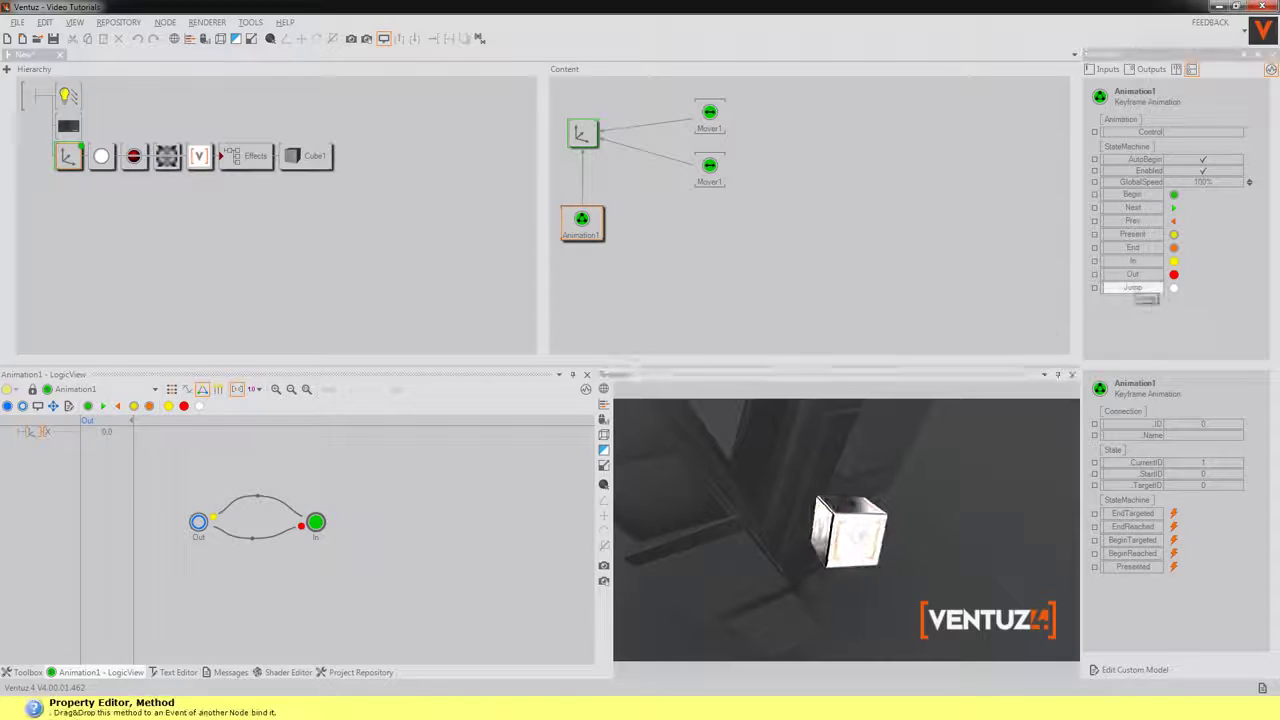
Step: Assign the Jump method directly to the In state, then clear that rule from the state
left_click_drag(1143, 288, 317, 524)
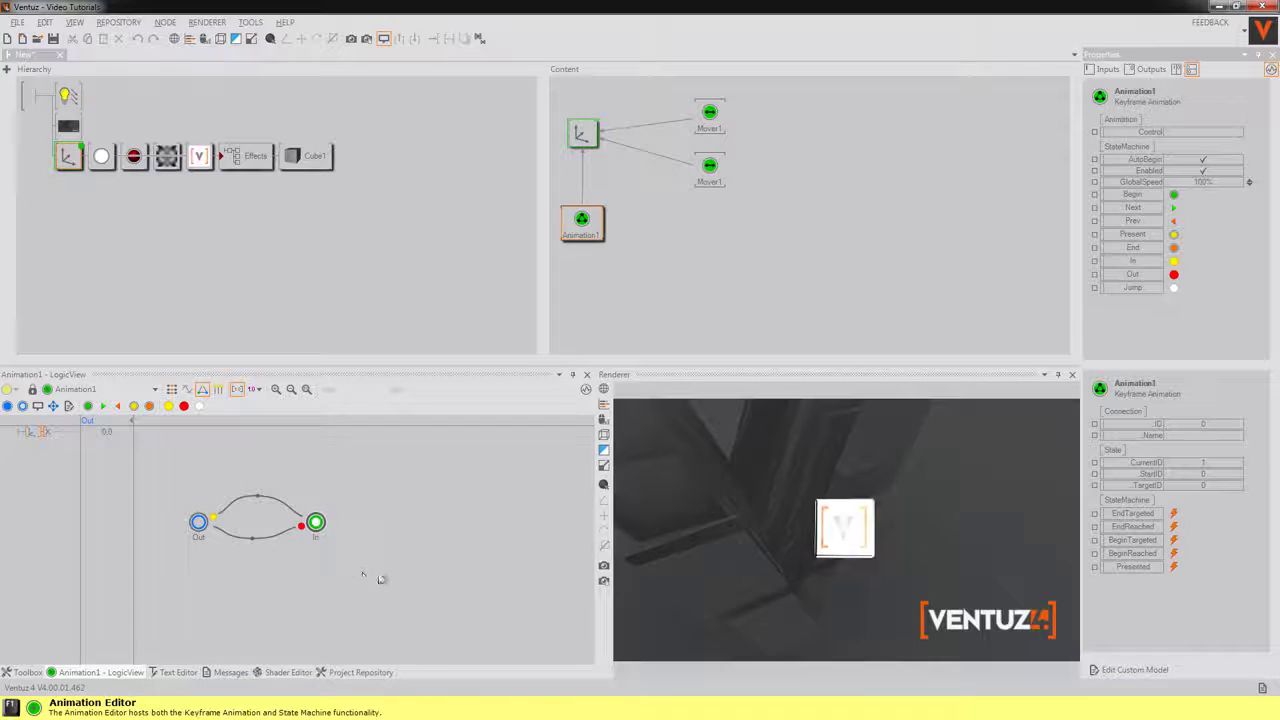
left_click(315, 522)
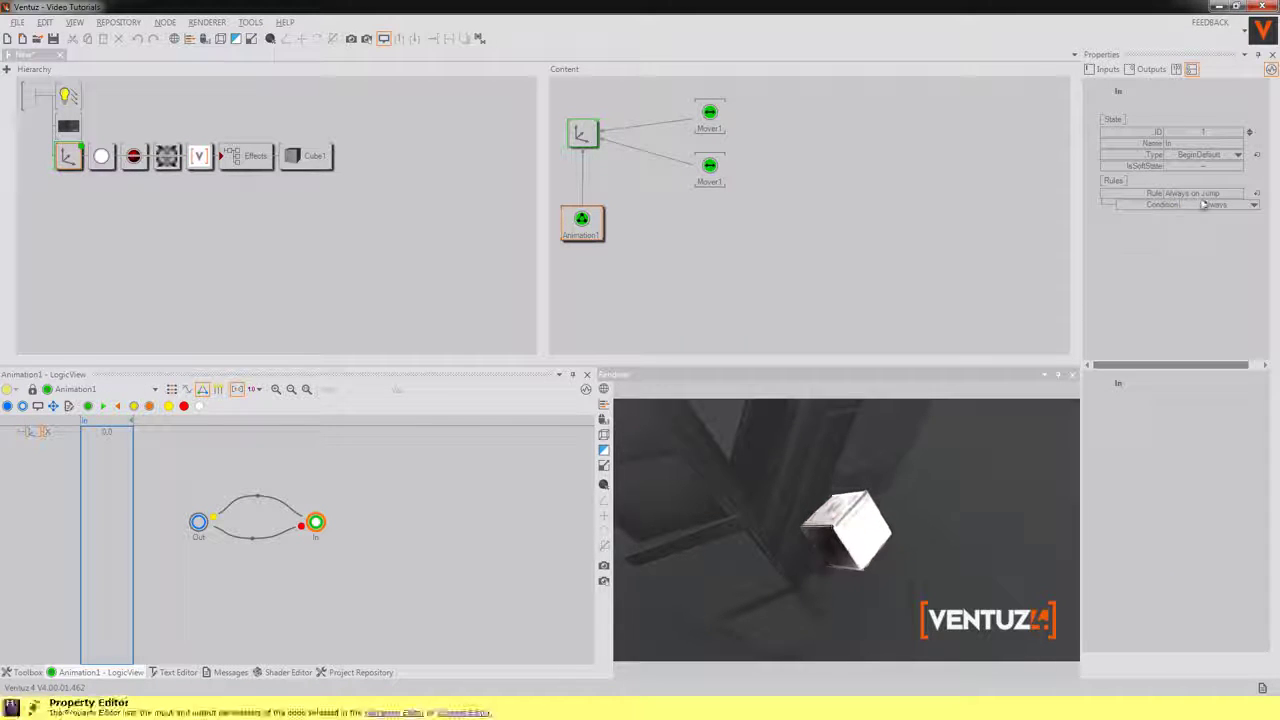
left_click(1256, 193)
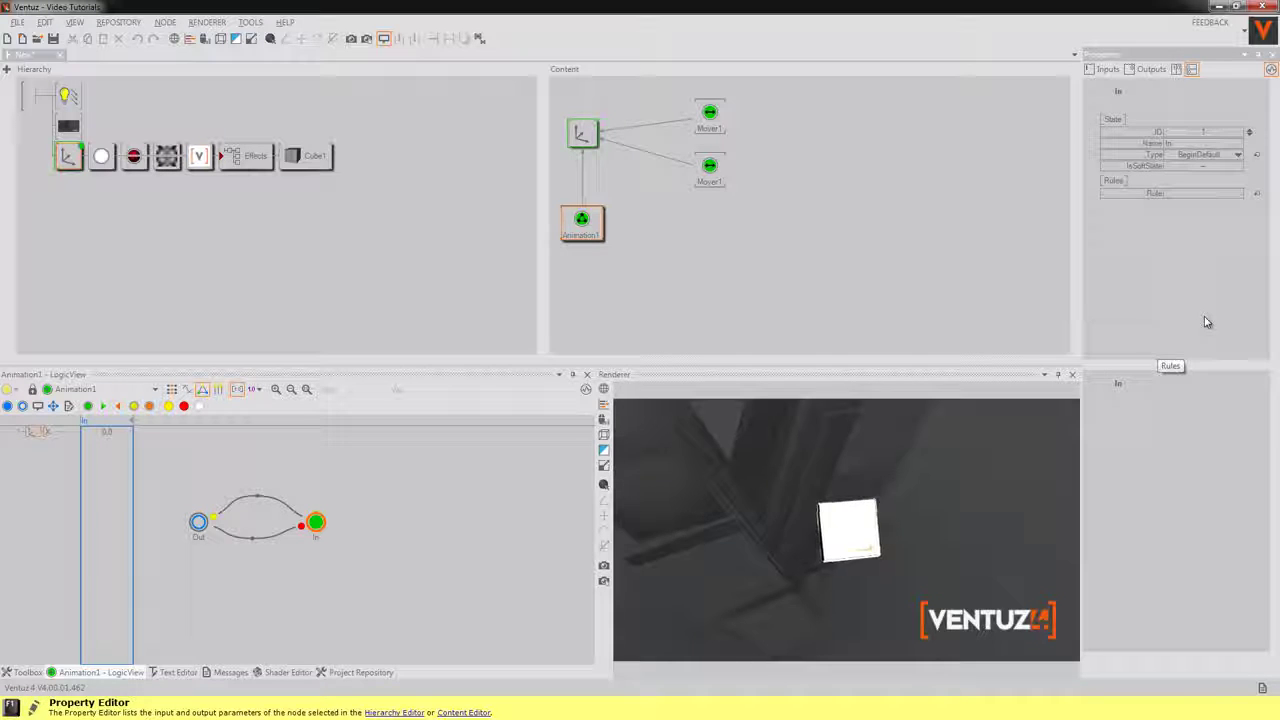
left_click(415, 556)
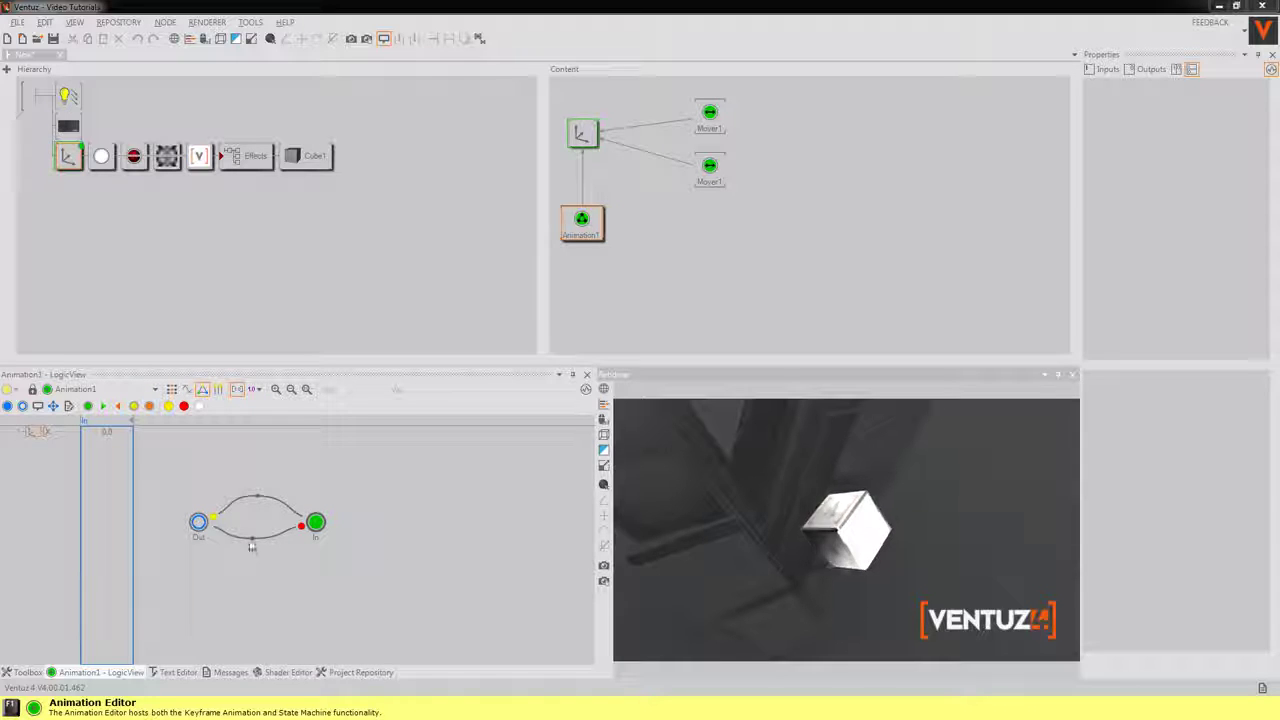
Step: Check the Out-to-In connection's rules and trigger the Out and In methods alternately to test the idle condition
left_click(257, 498)
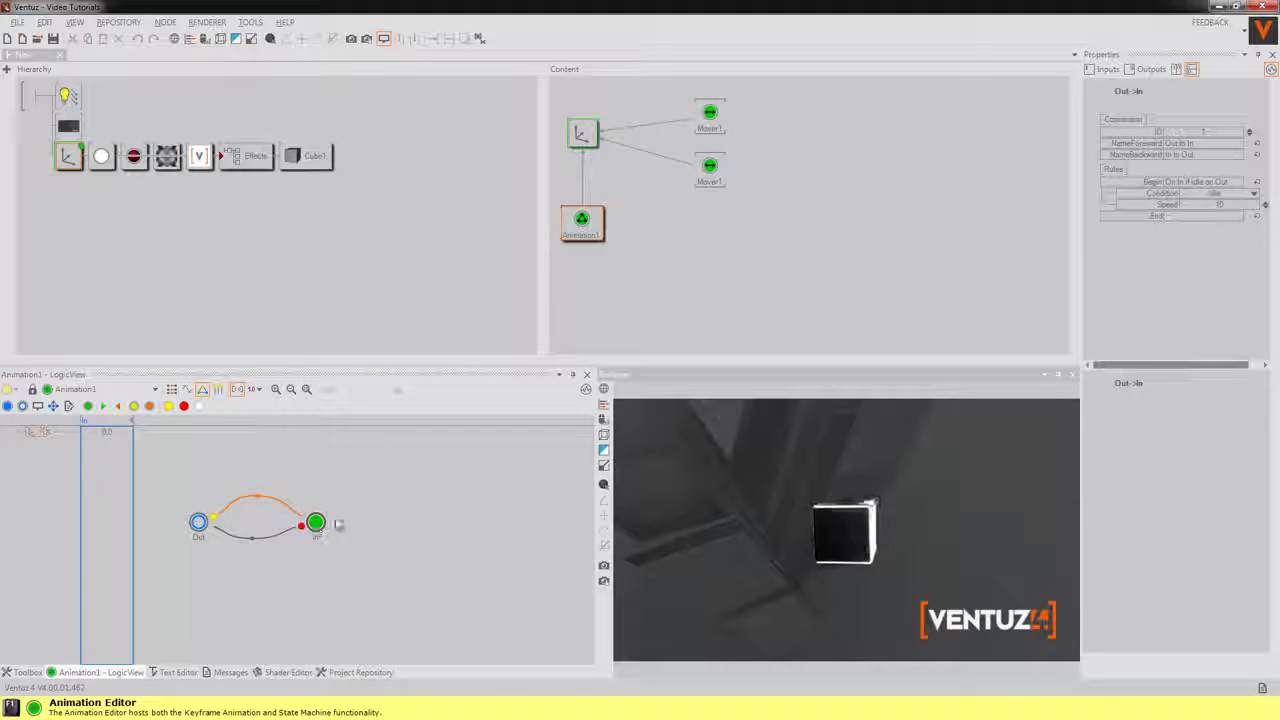
left_click(204, 527)
left_click(586, 226)
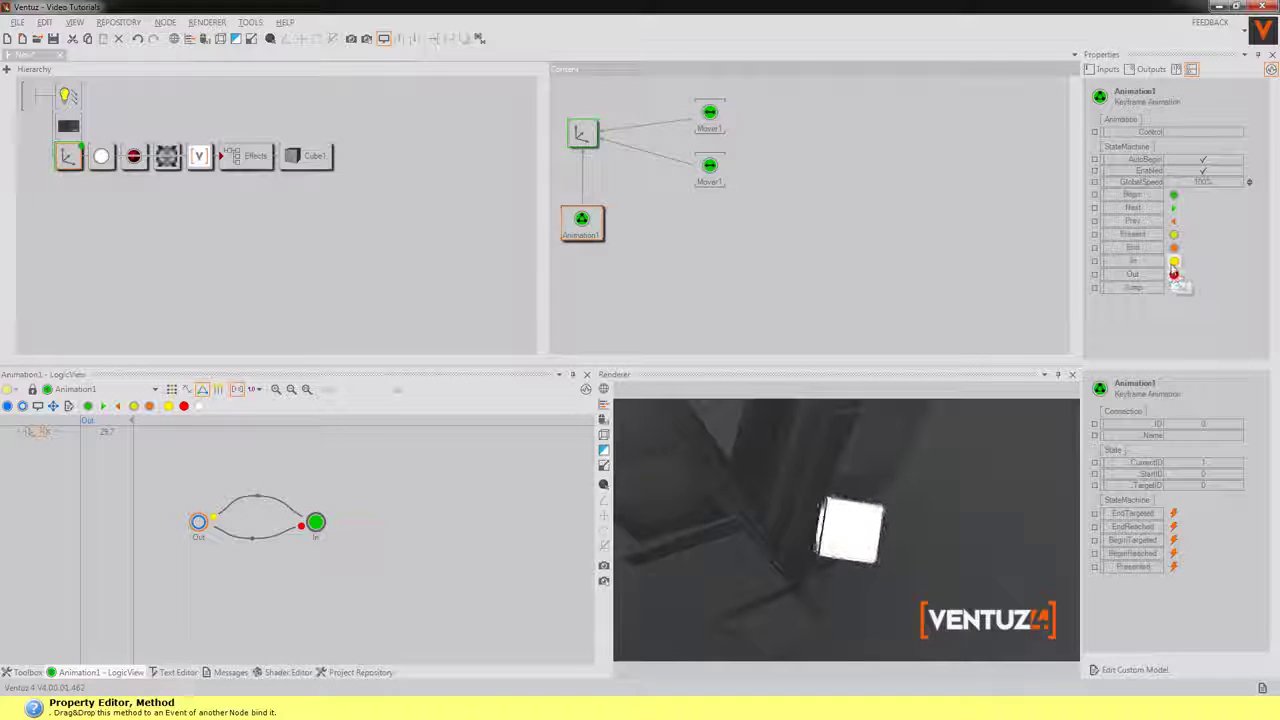
left_click(1174, 273)
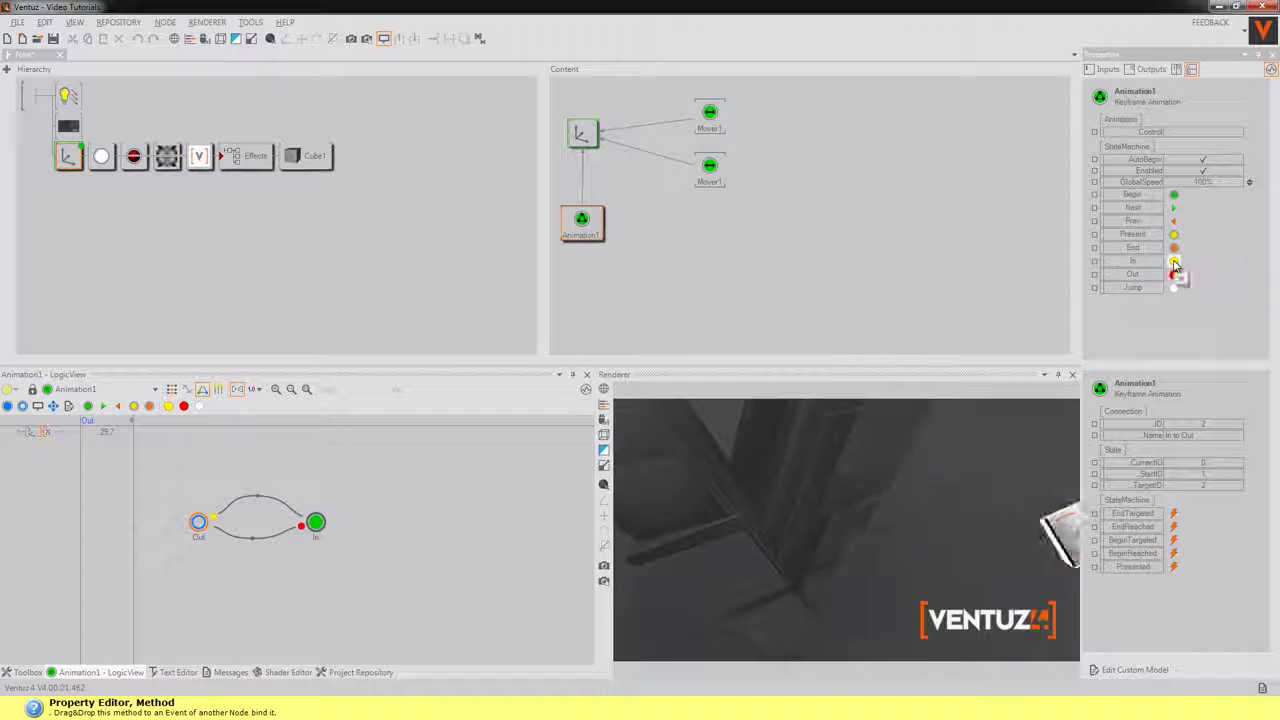
left_click(1175, 261)
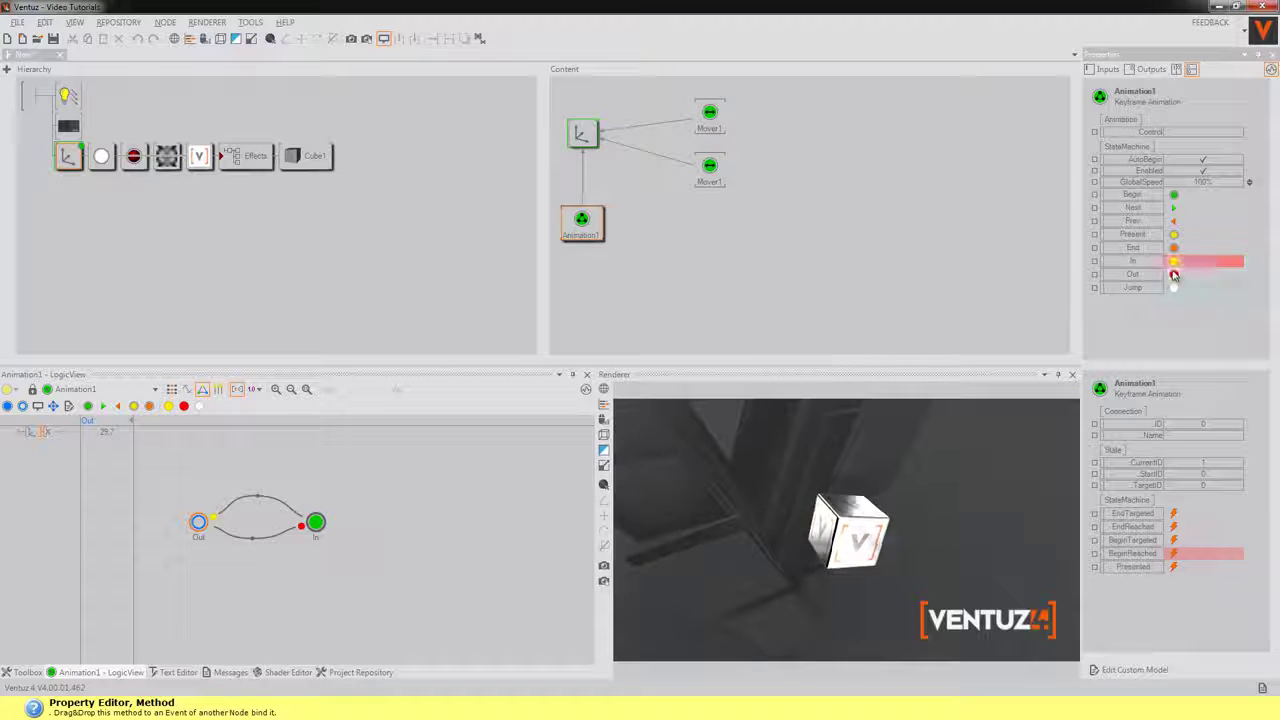
left_click(1174, 275)
left_click(1175, 261)
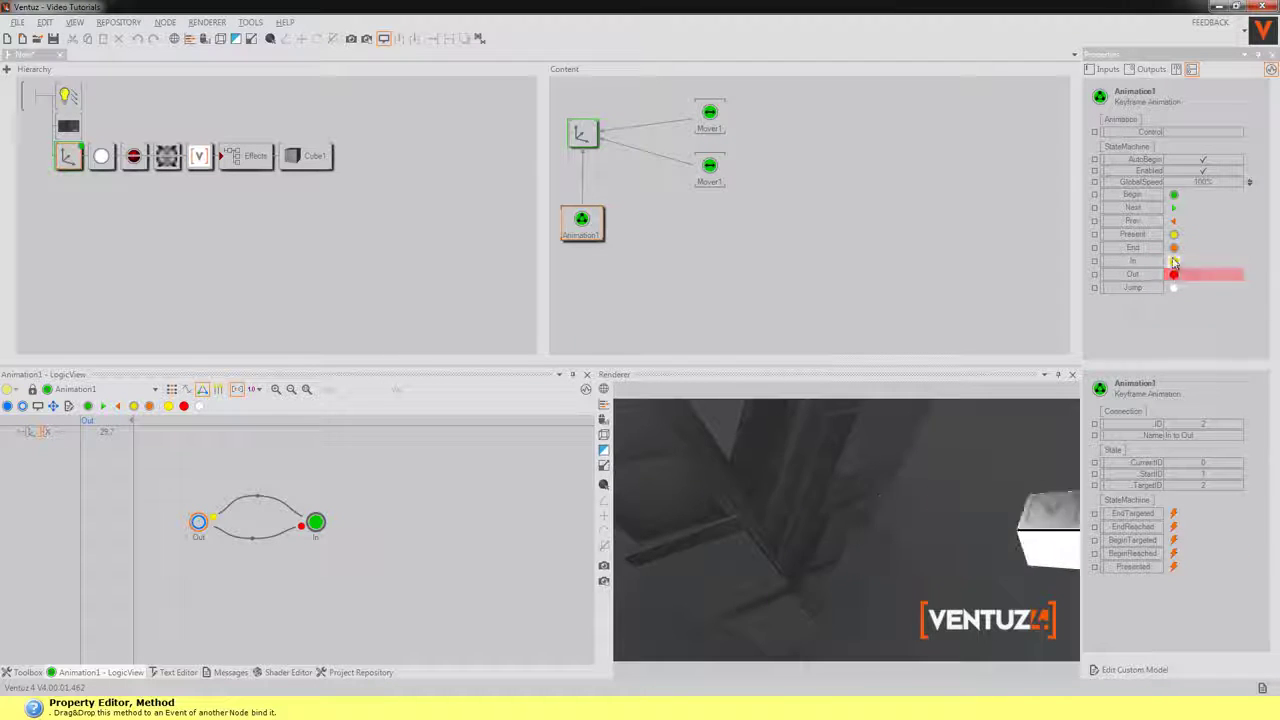
left_click(1175, 261)
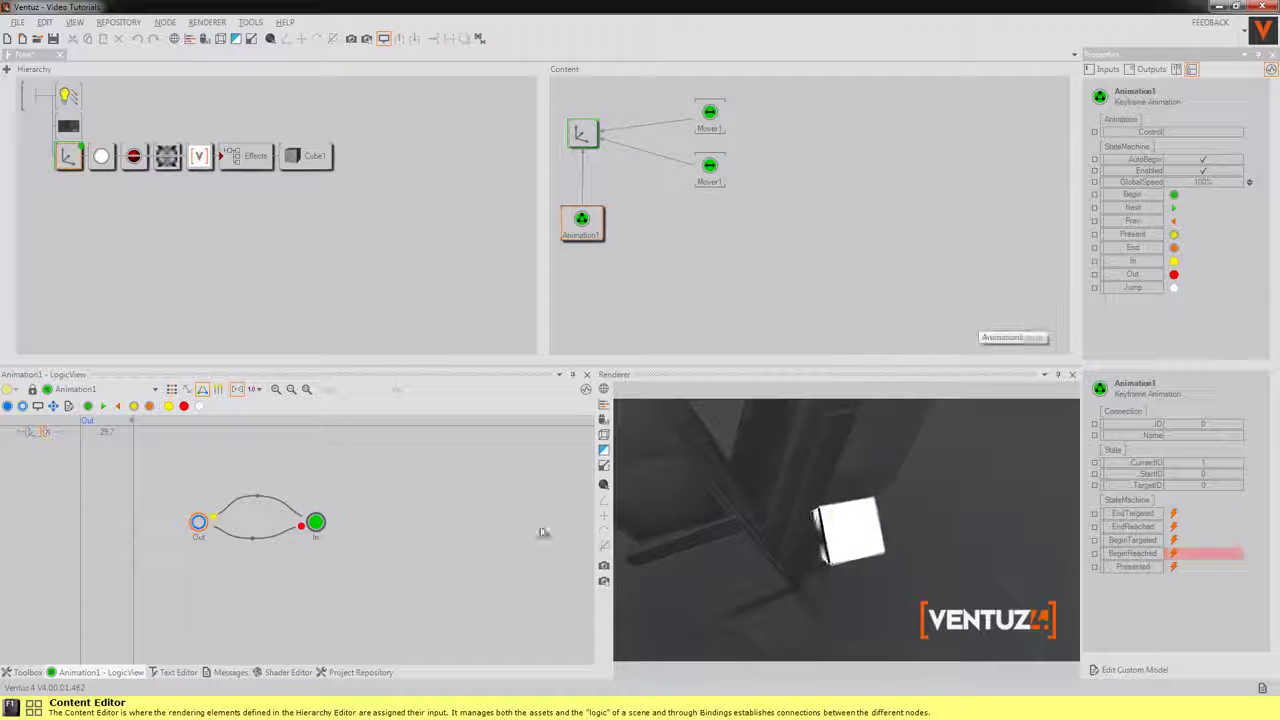
Step: Set the Begin rule's condition on the Out-to-In connection to Always
left_click(198, 521)
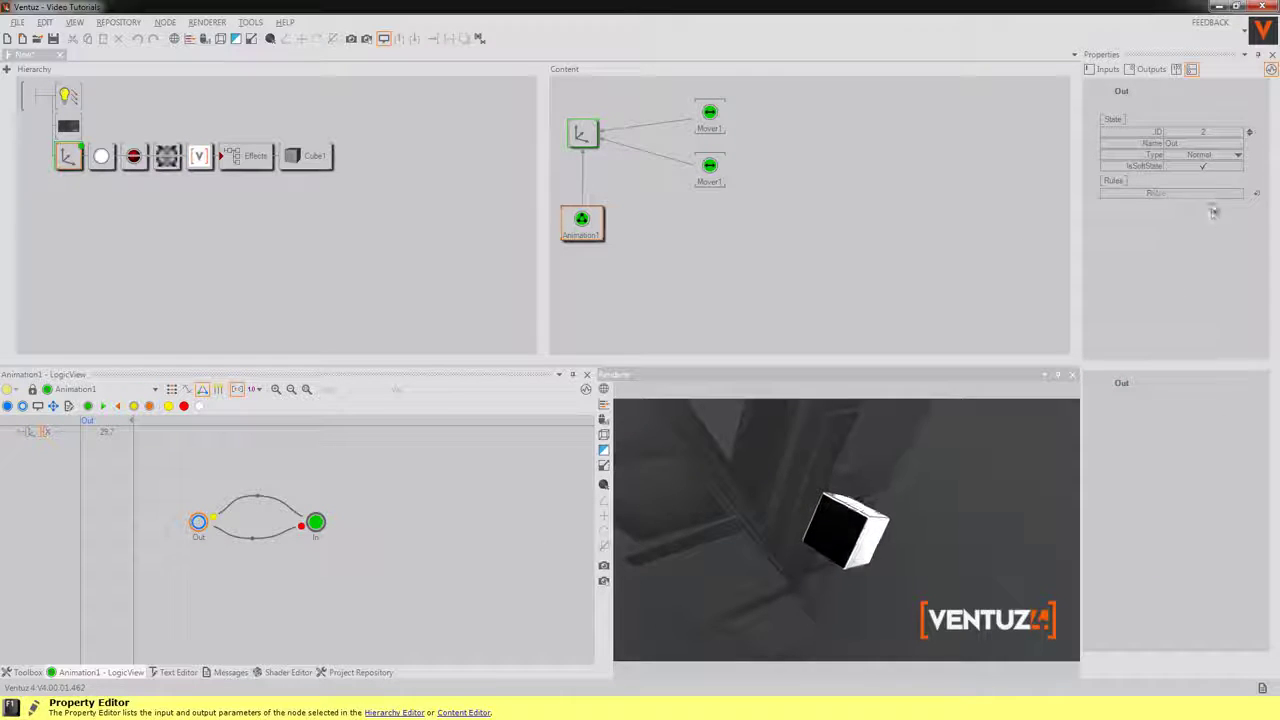
left_click(212, 519)
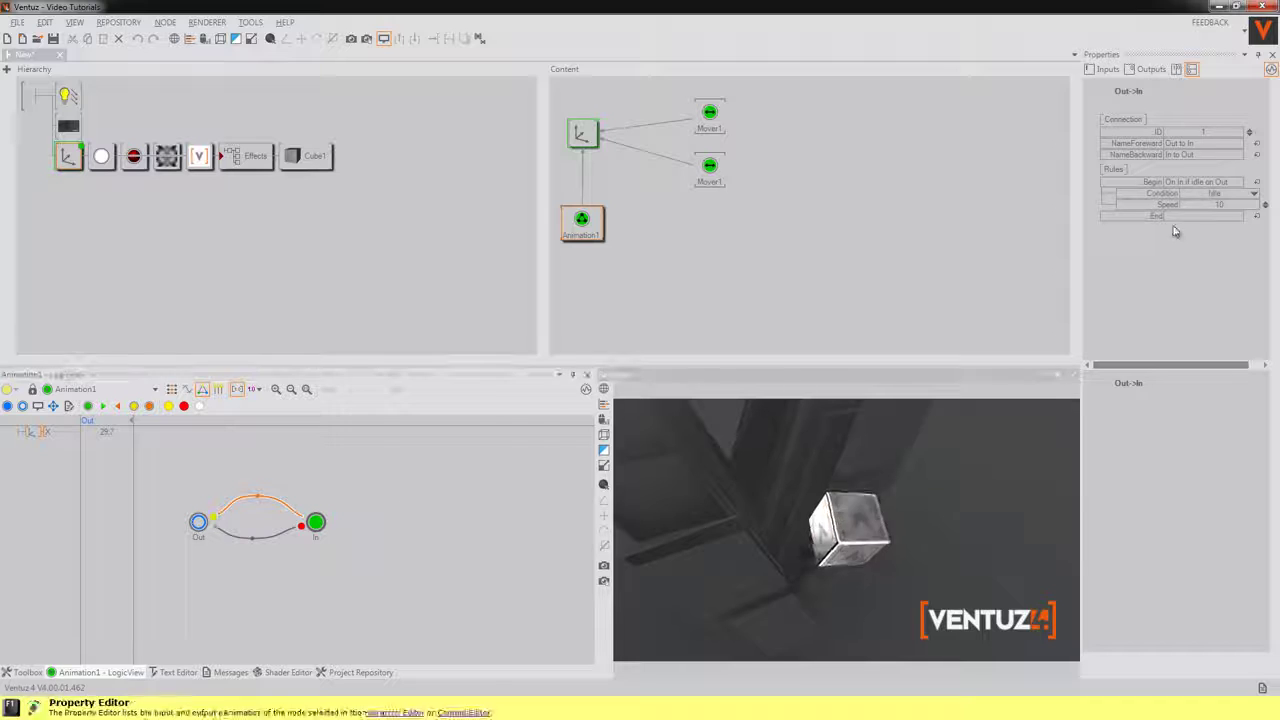
left_click(1253, 194)
left_click(1234, 206)
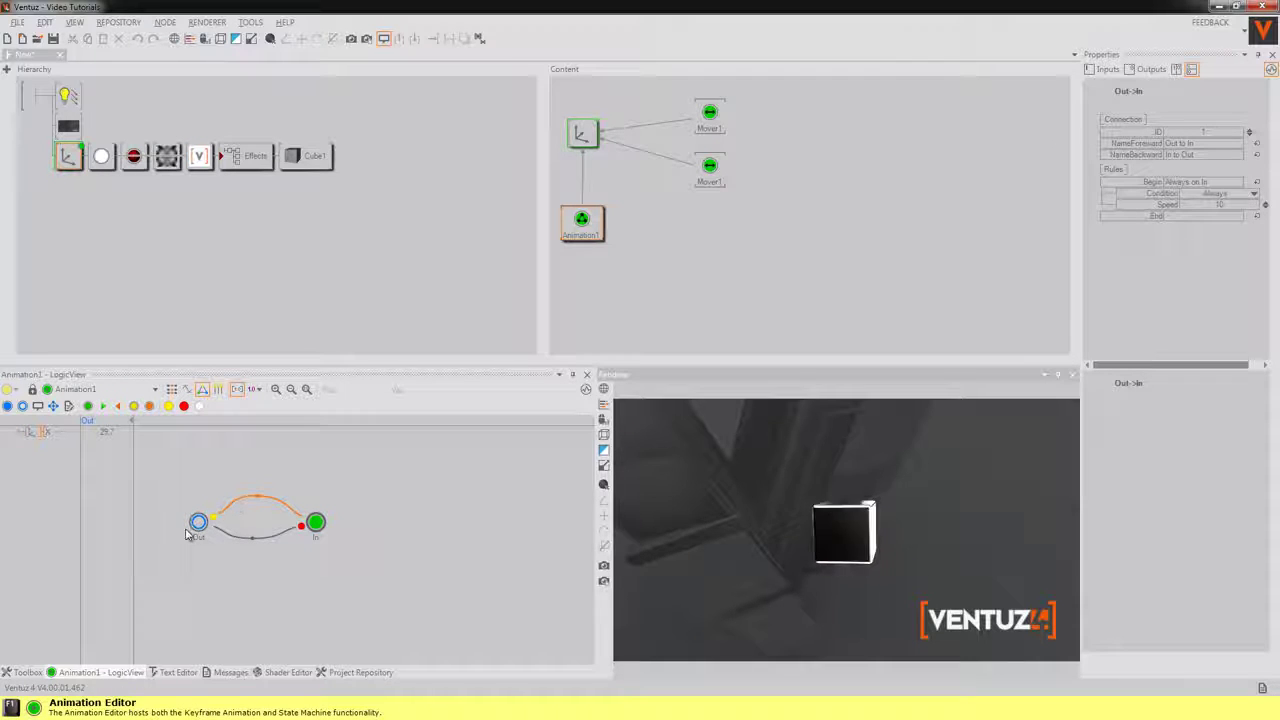
Step: Trigger the animation's In method repeatedly to test the Always condition on the Out-to-In connection
left_click(582, 222)
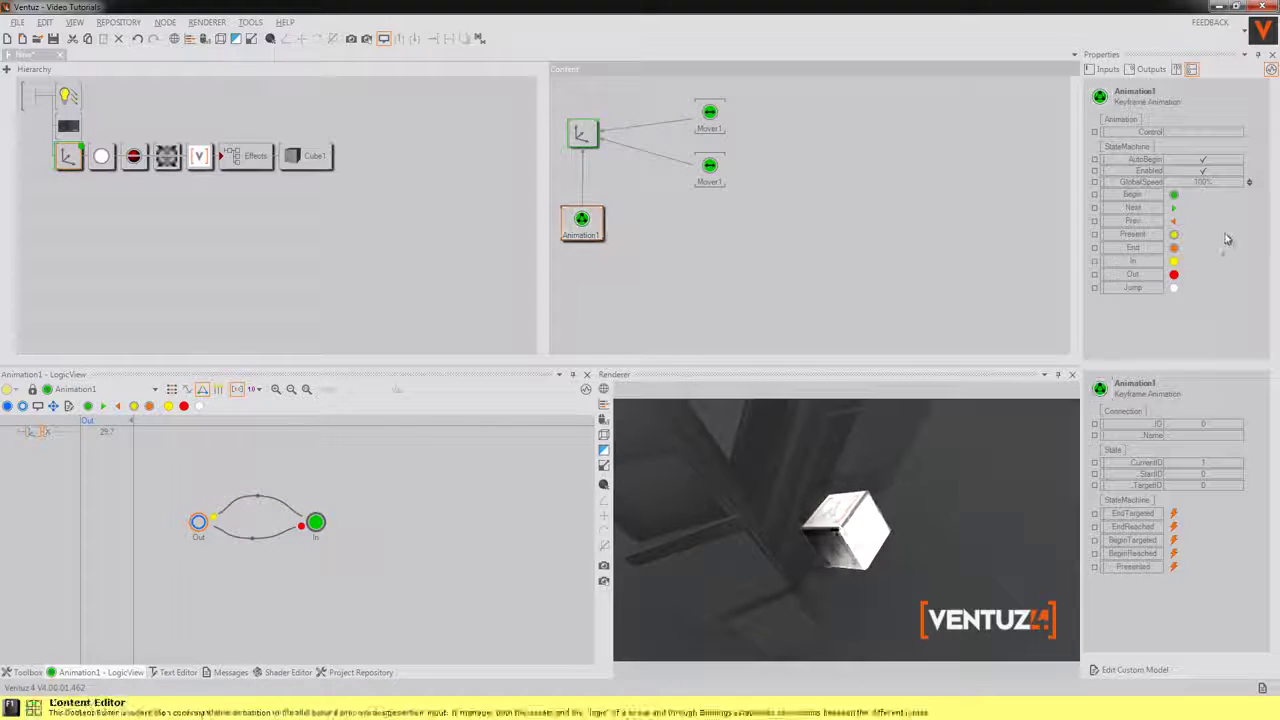
left_click(1175, 262)
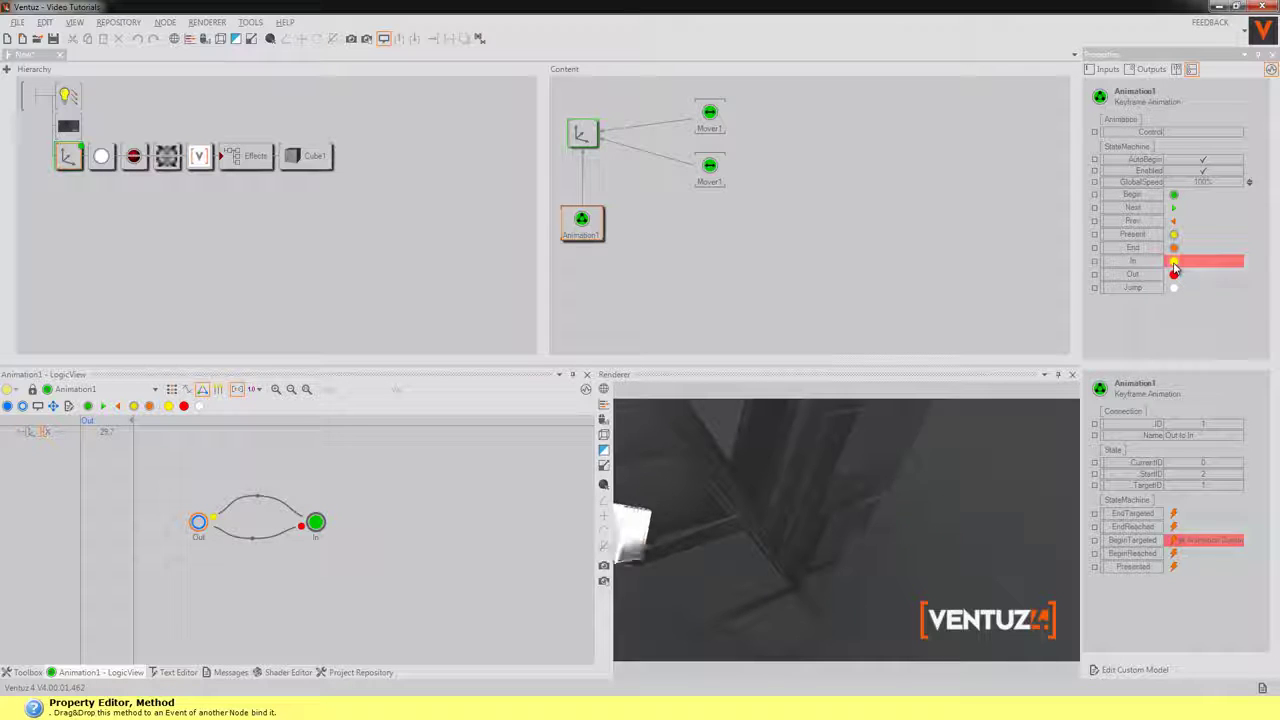
left_click(1175, 262)
left_click(1175, 262)
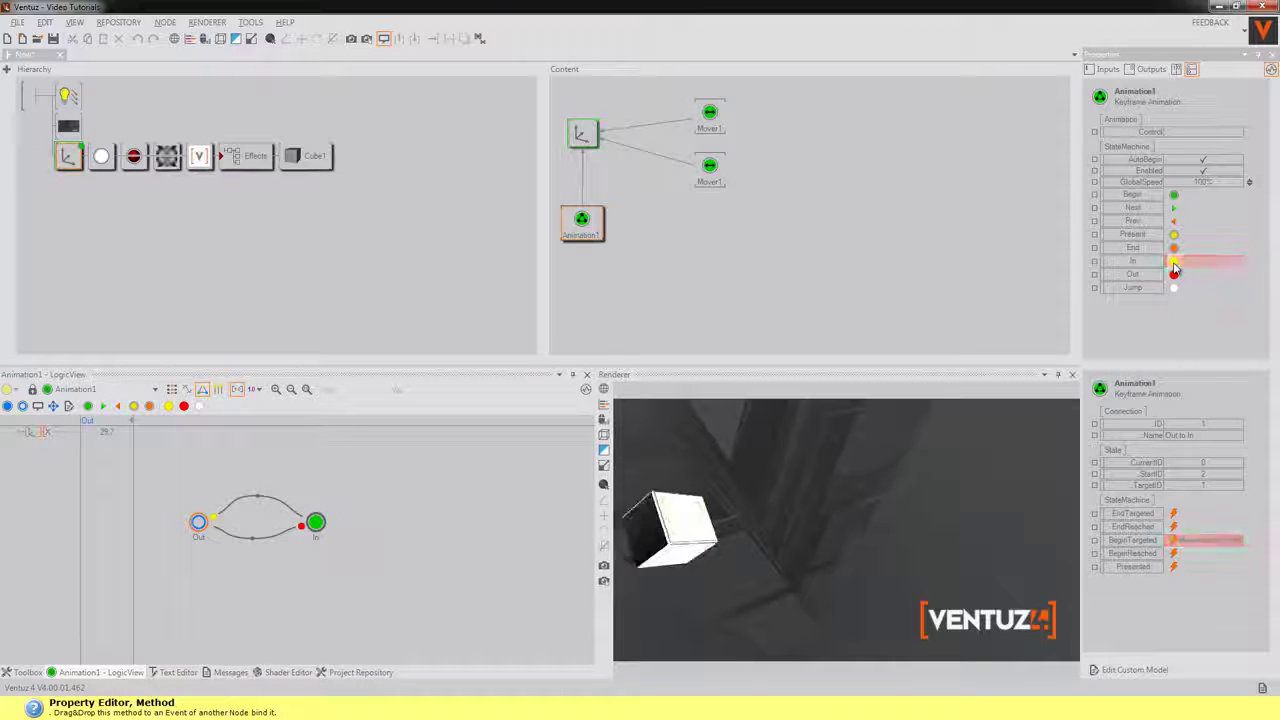
left_click(1175, 262)
left_click(1175, 262)
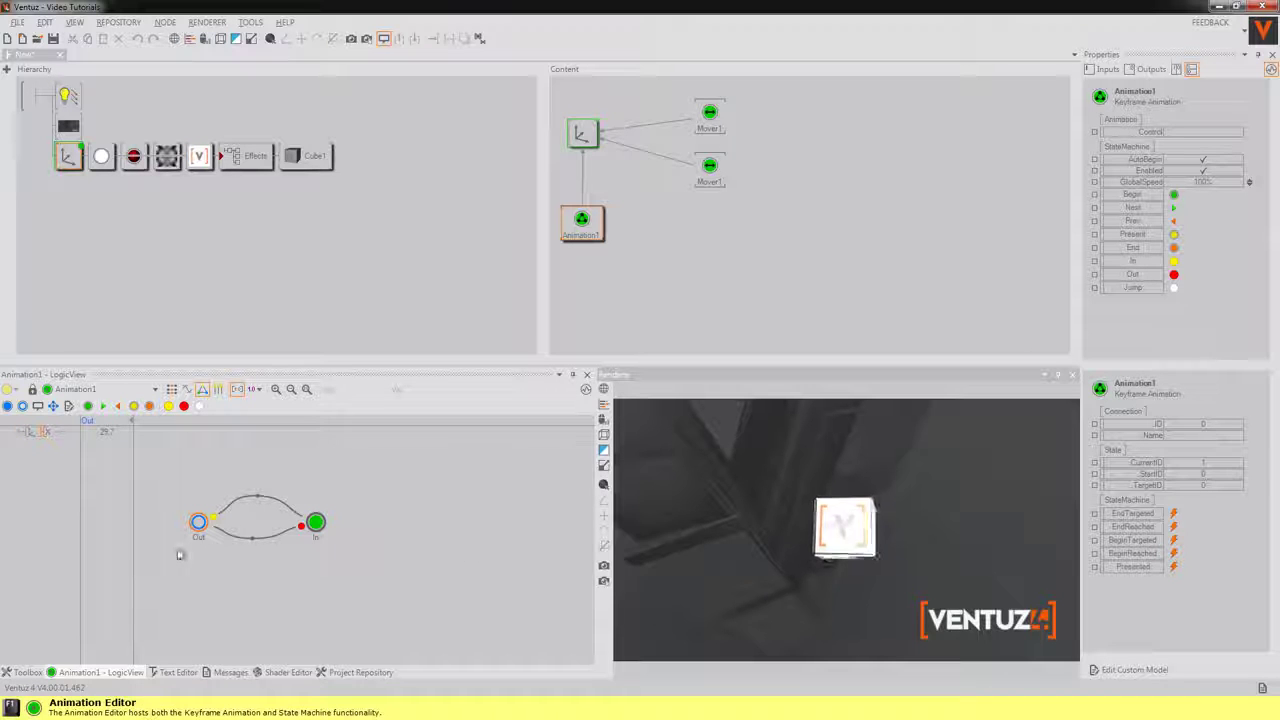
left_click(223, 507)
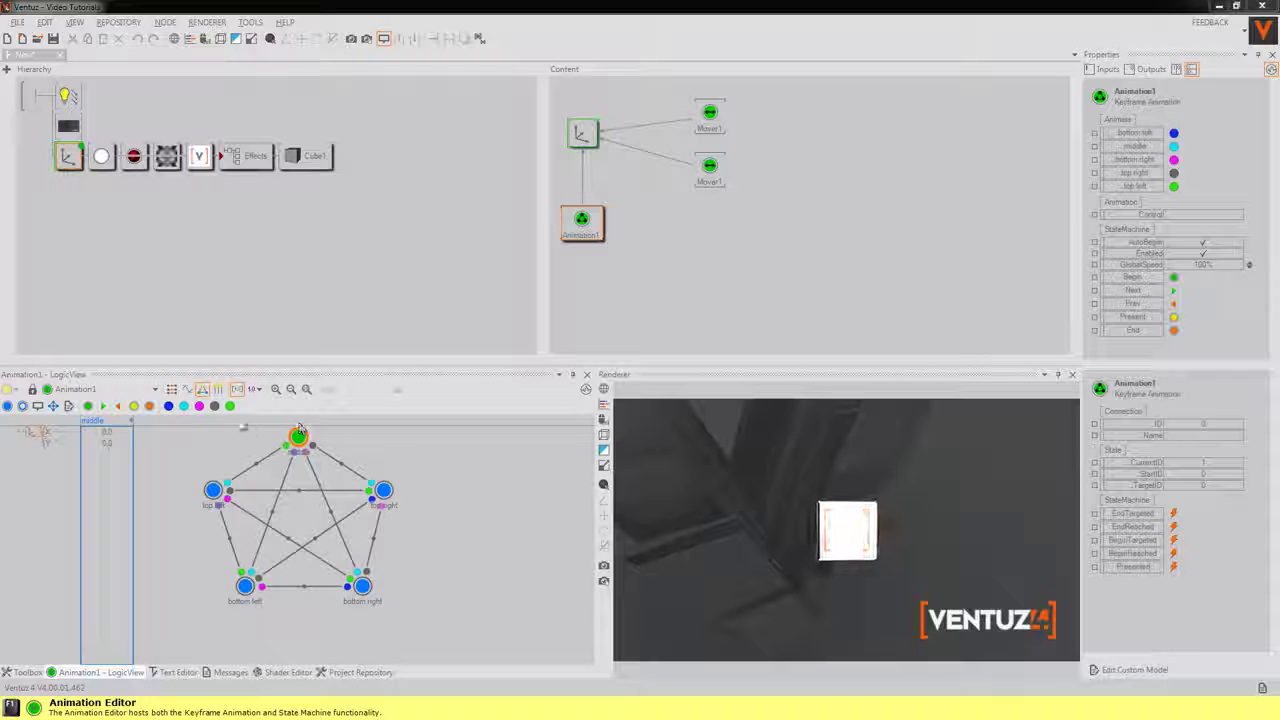
Step: Trigger the top right method to test the cube's movement in the five-state animation
left_click(213, 408)
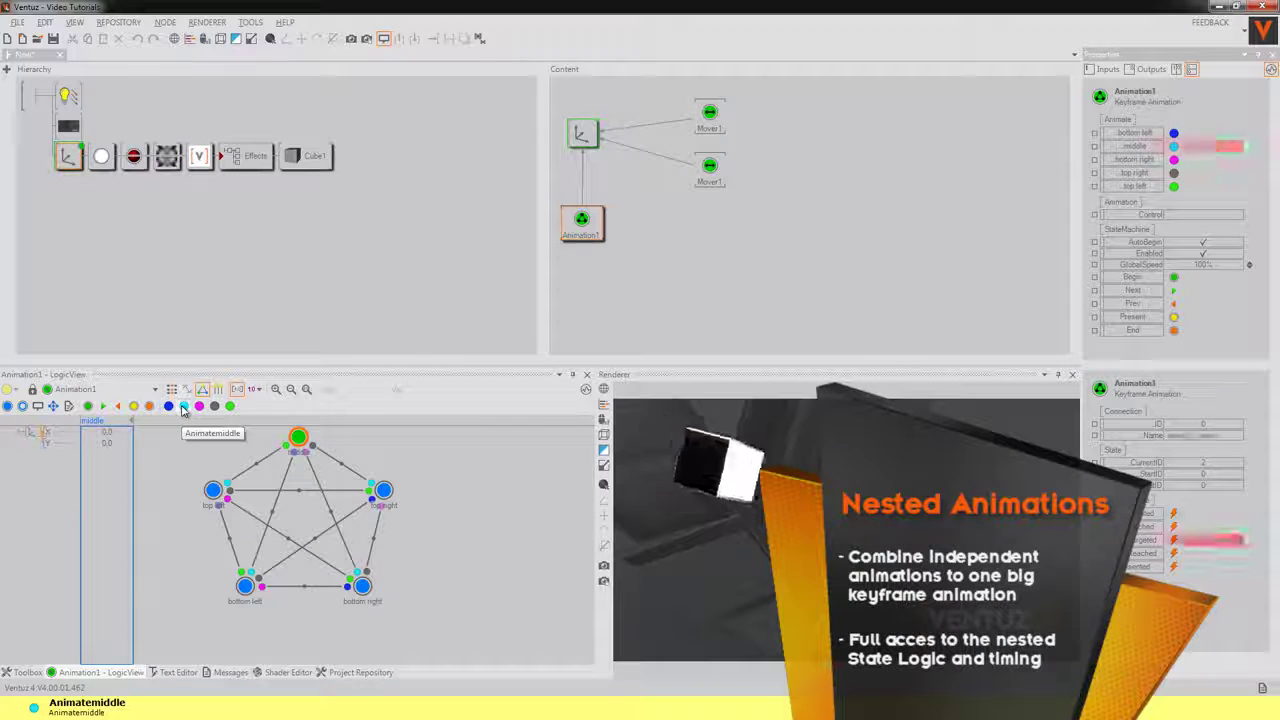
Step: Merge the Axis node and its subtree into a hierarchy container and select that container
left_click(68, 156)
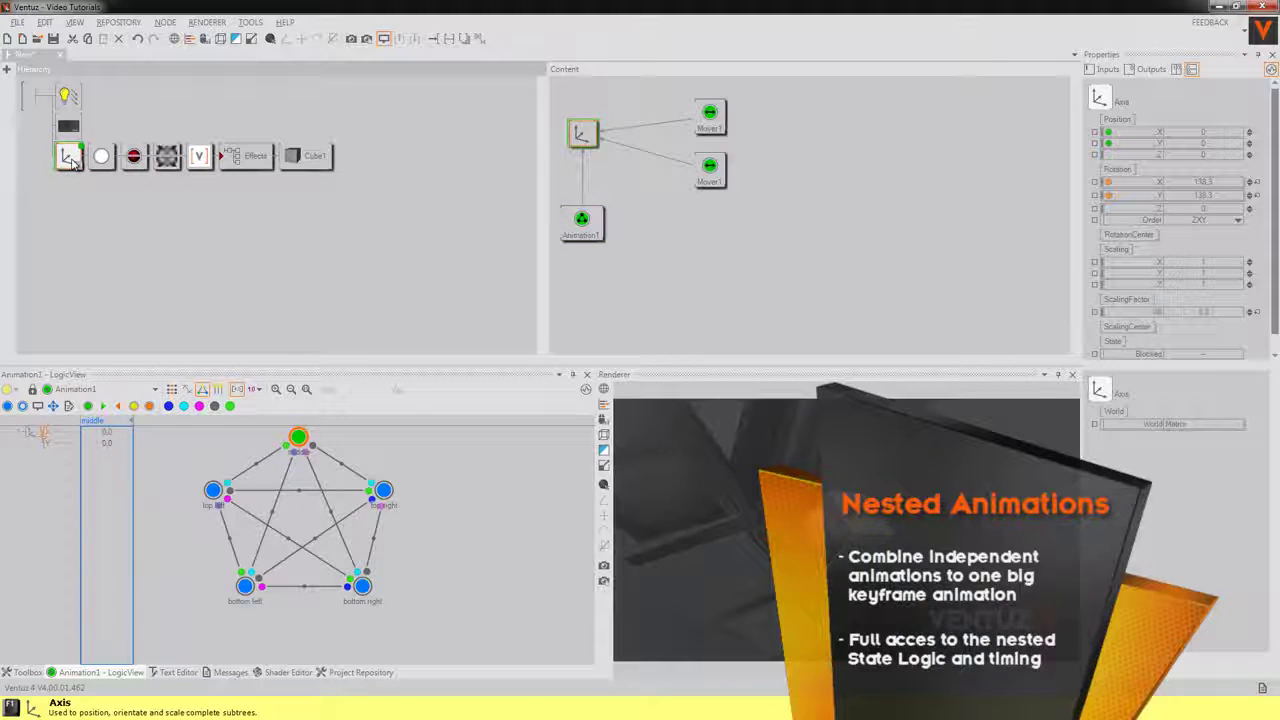
right_click(68, 156)
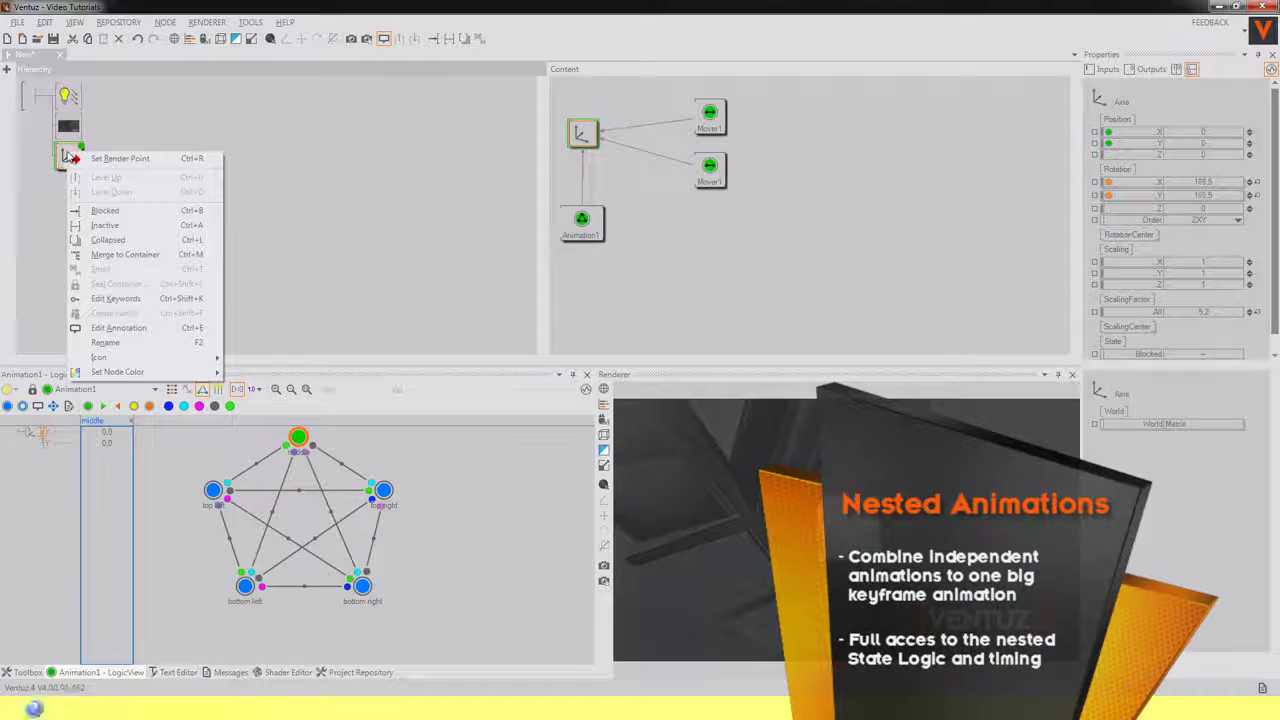
left_click(148, 259)
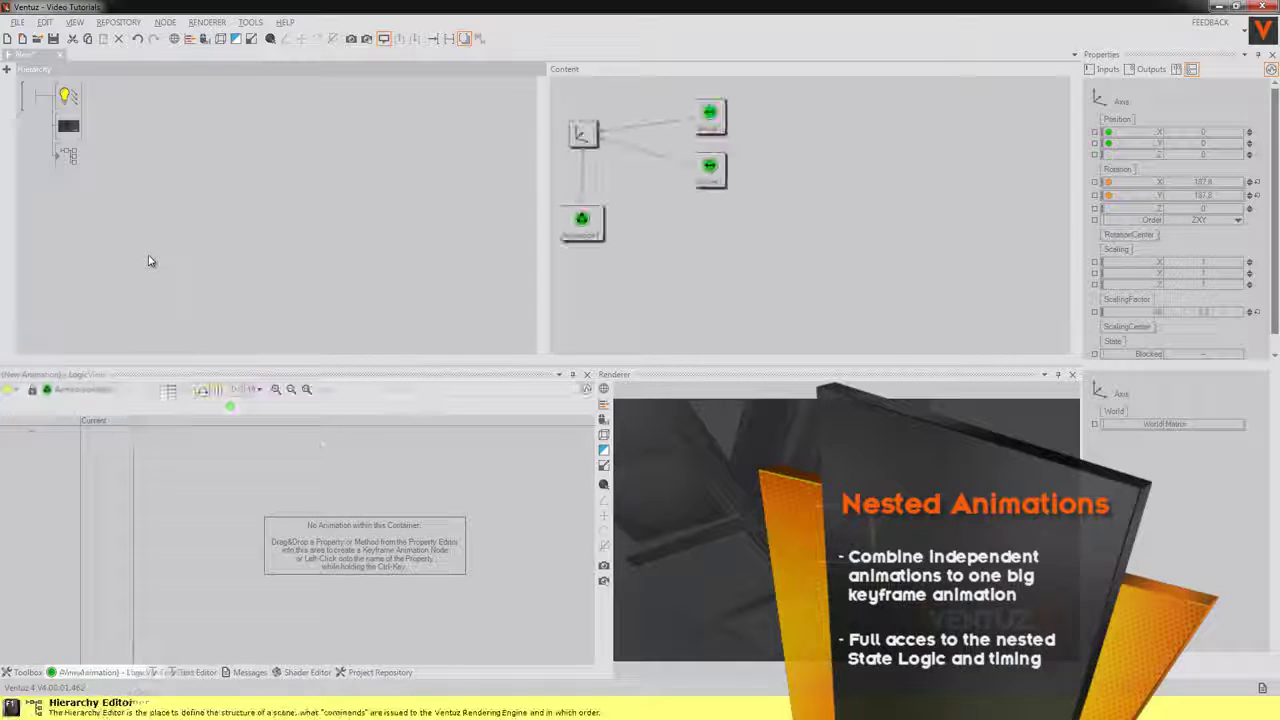
left_click(70, 160)
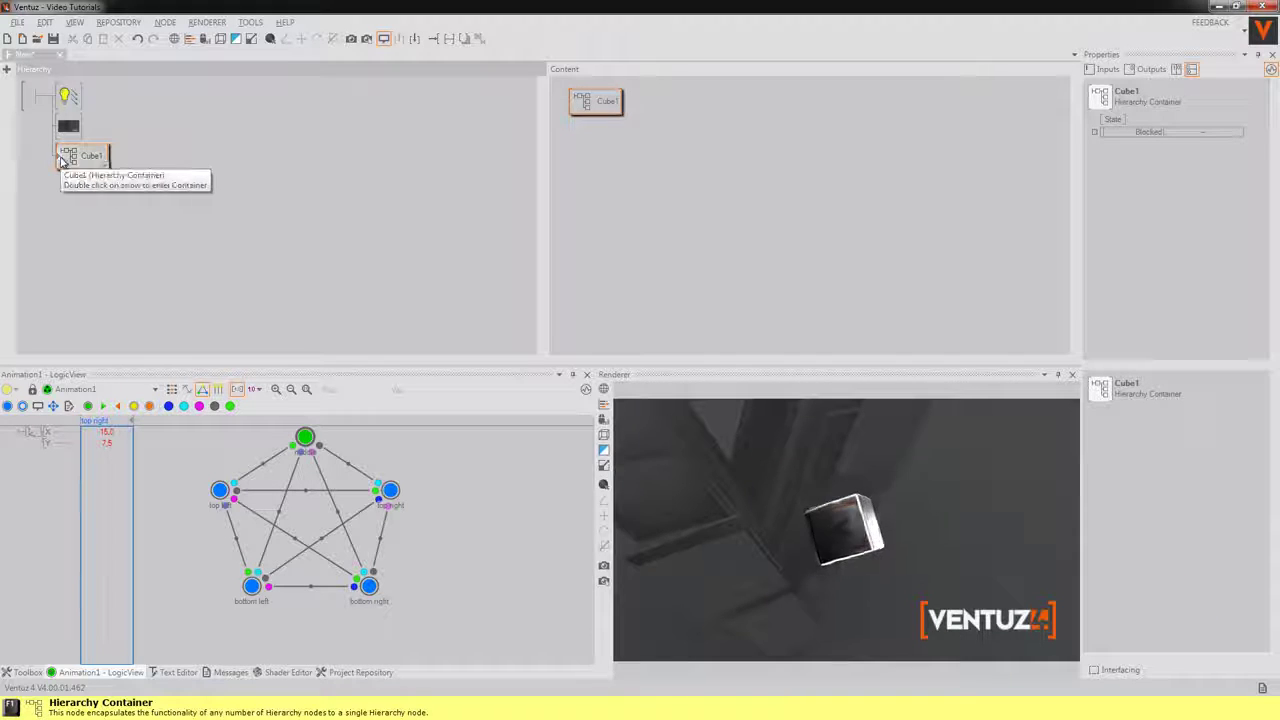
Step: Expose the Control property of the keyframe animation inside the Cube1 container and return to the top hierarchy level
double_click(62, 162)
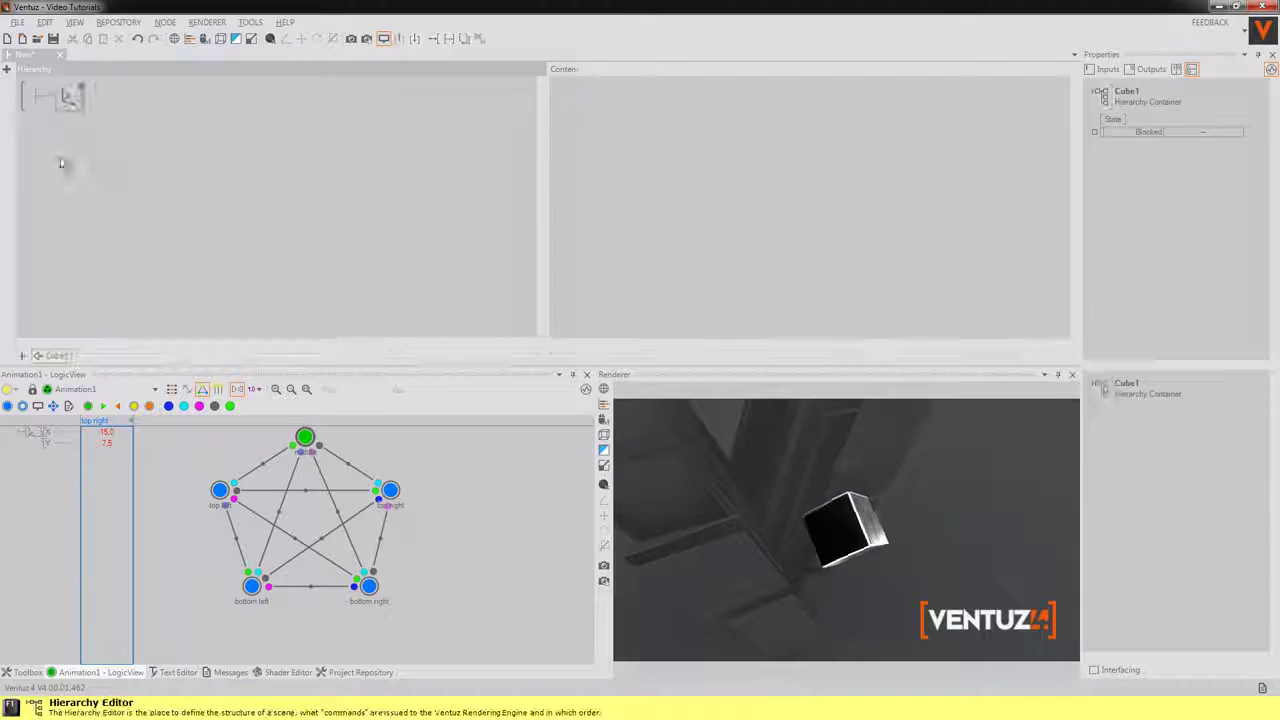
left_click(70, 97)
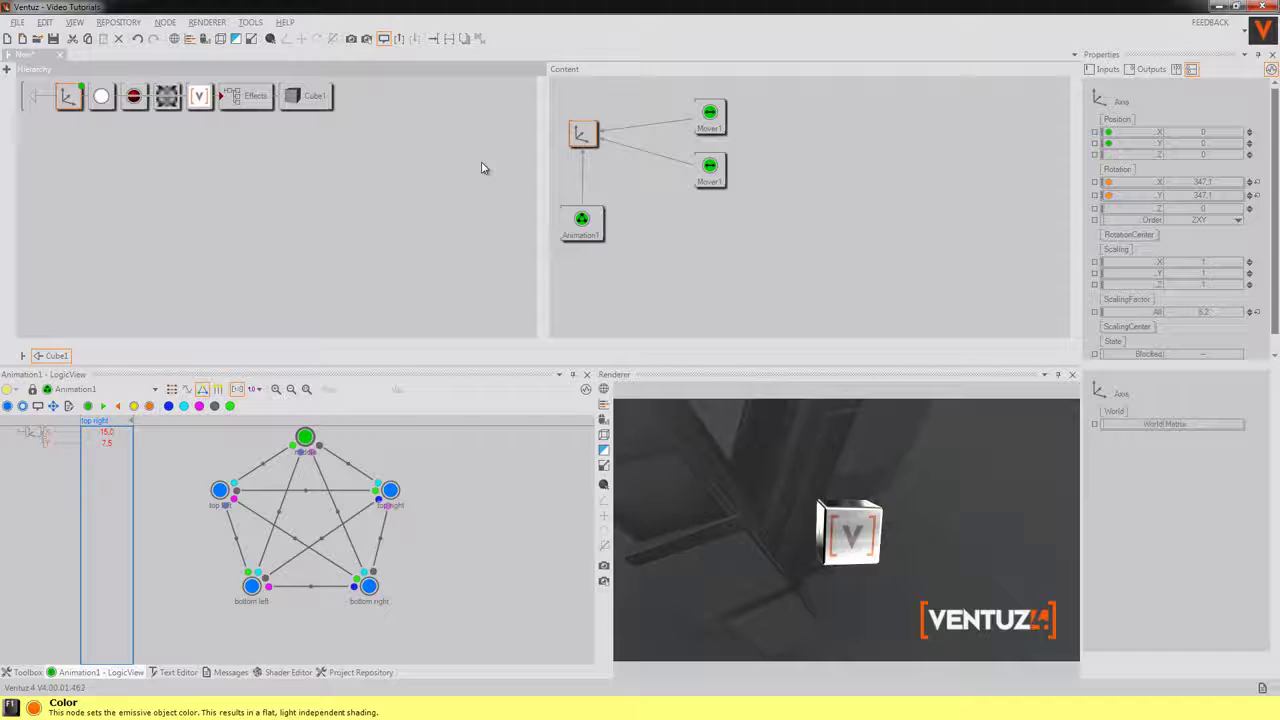
left_click(582, 222)
left_click(1096, 216)
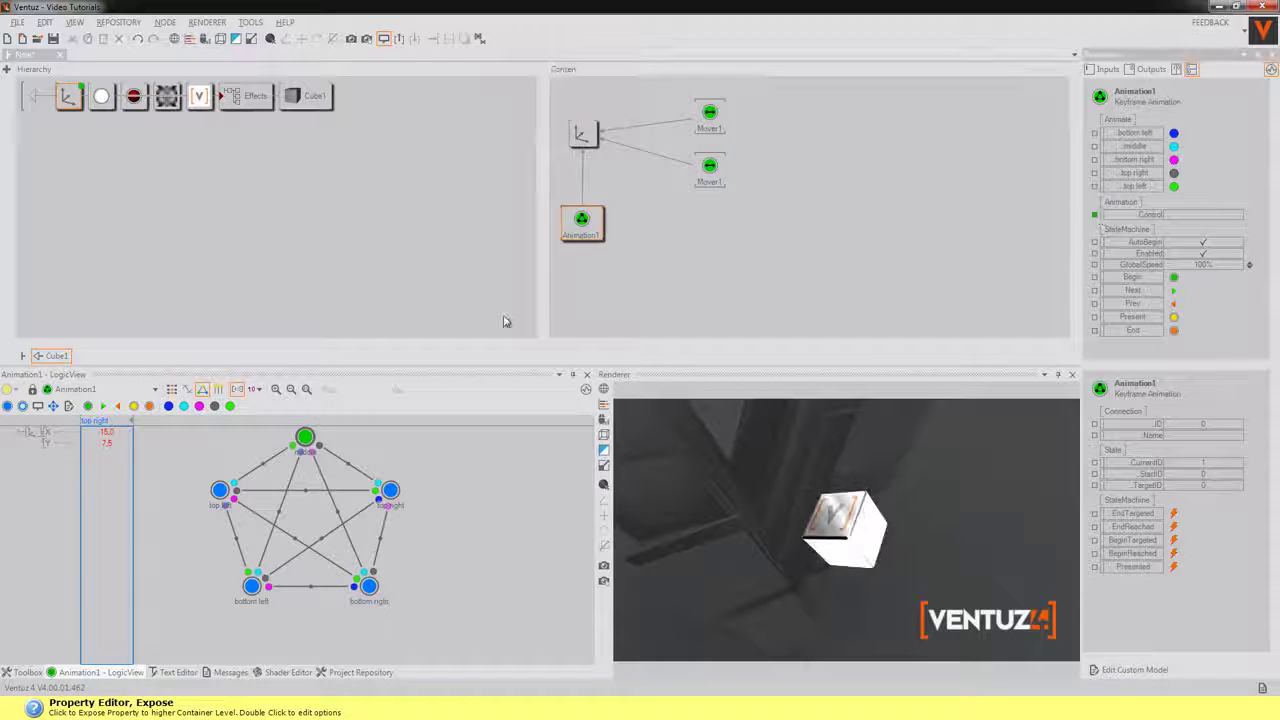
left_click(66, 171)
left_click(37, 103)
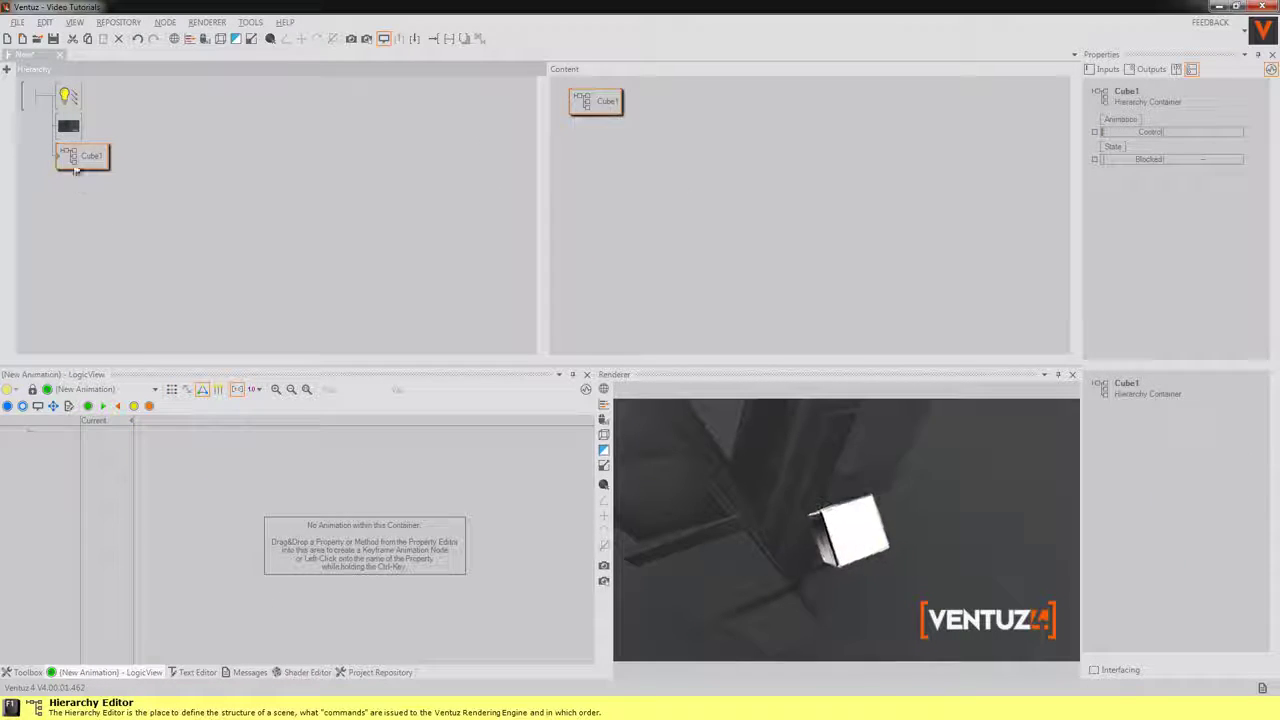
Step: Replicate the Cube1 hierarchy container below itself as four independent copies
left_click(209, 214)
left_click_drag(73, 168, 68, 176)
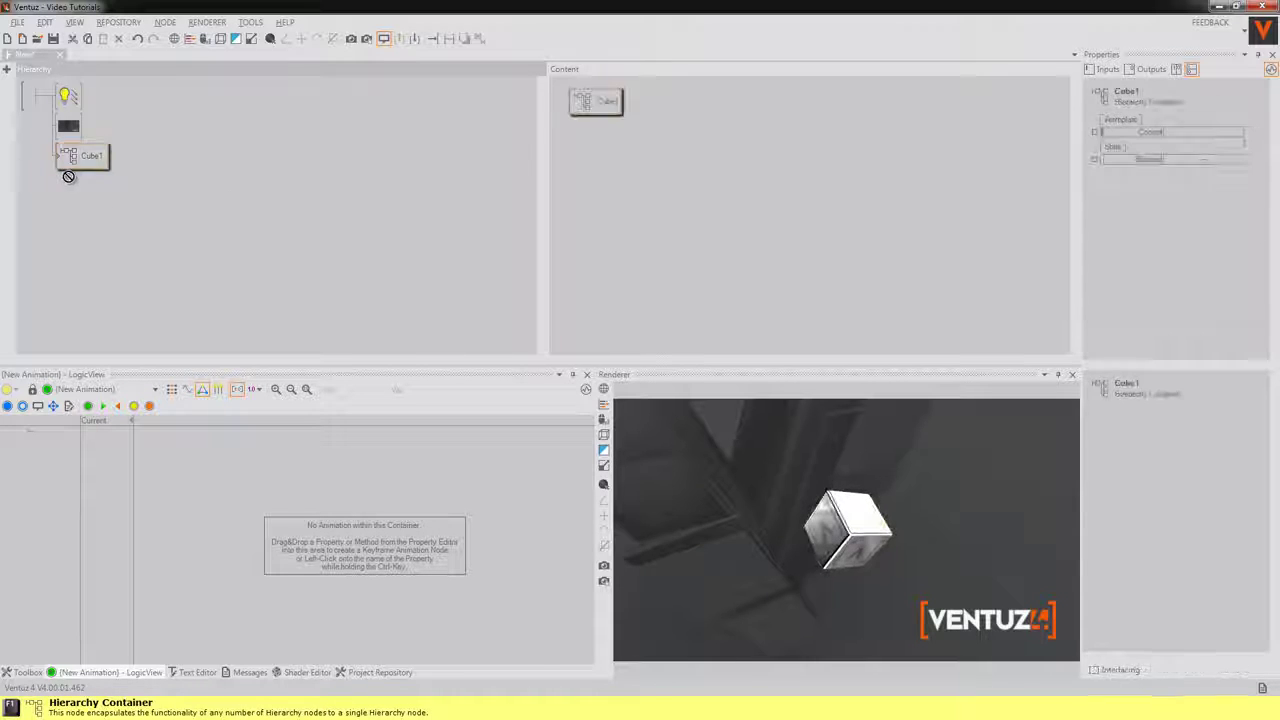
right_click_drag(73, 172, 75, 172)
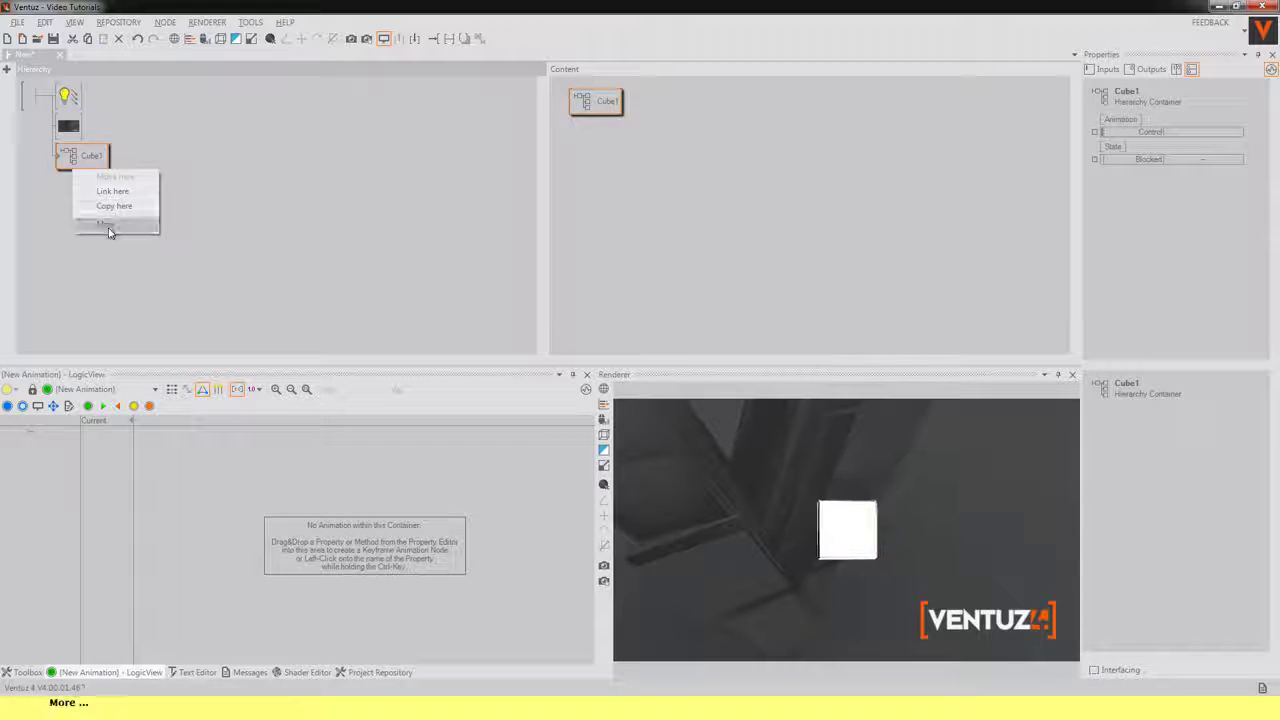
left_click(110, 226)
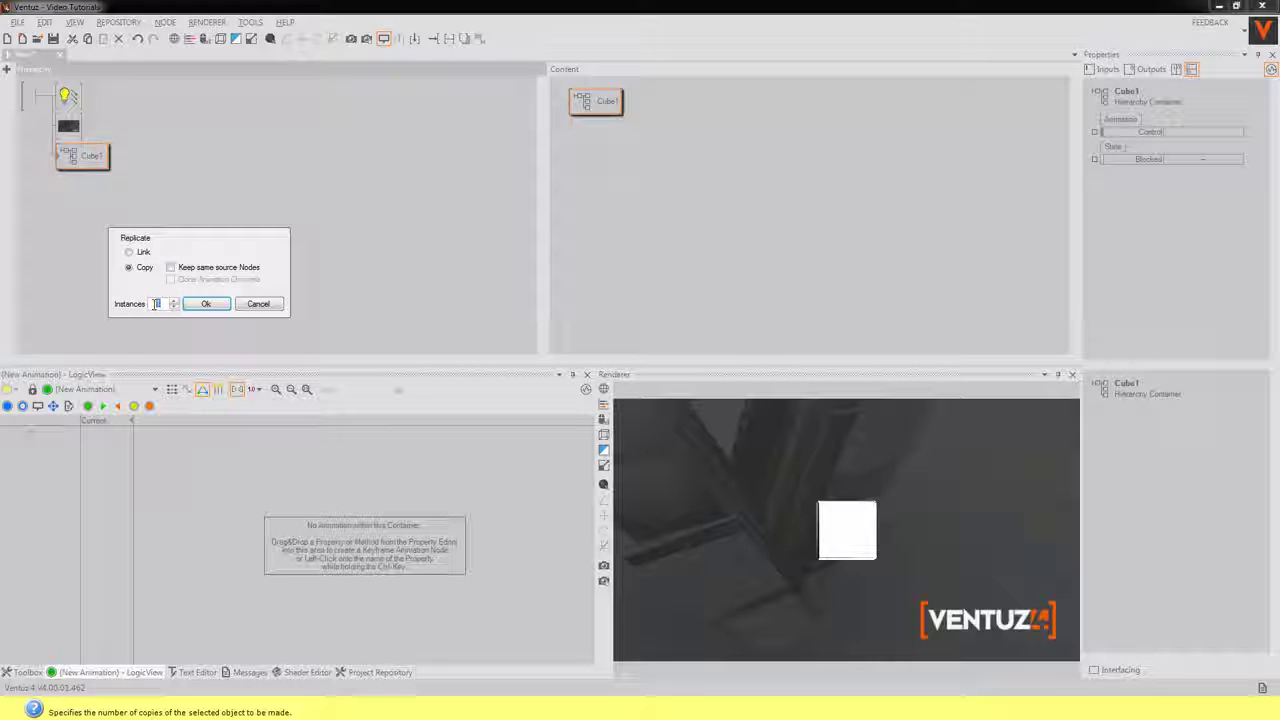
left_click(206, 303)
Step: Create a new keyframe animation from the Cube1 container's Control property
left_click(163, 247)
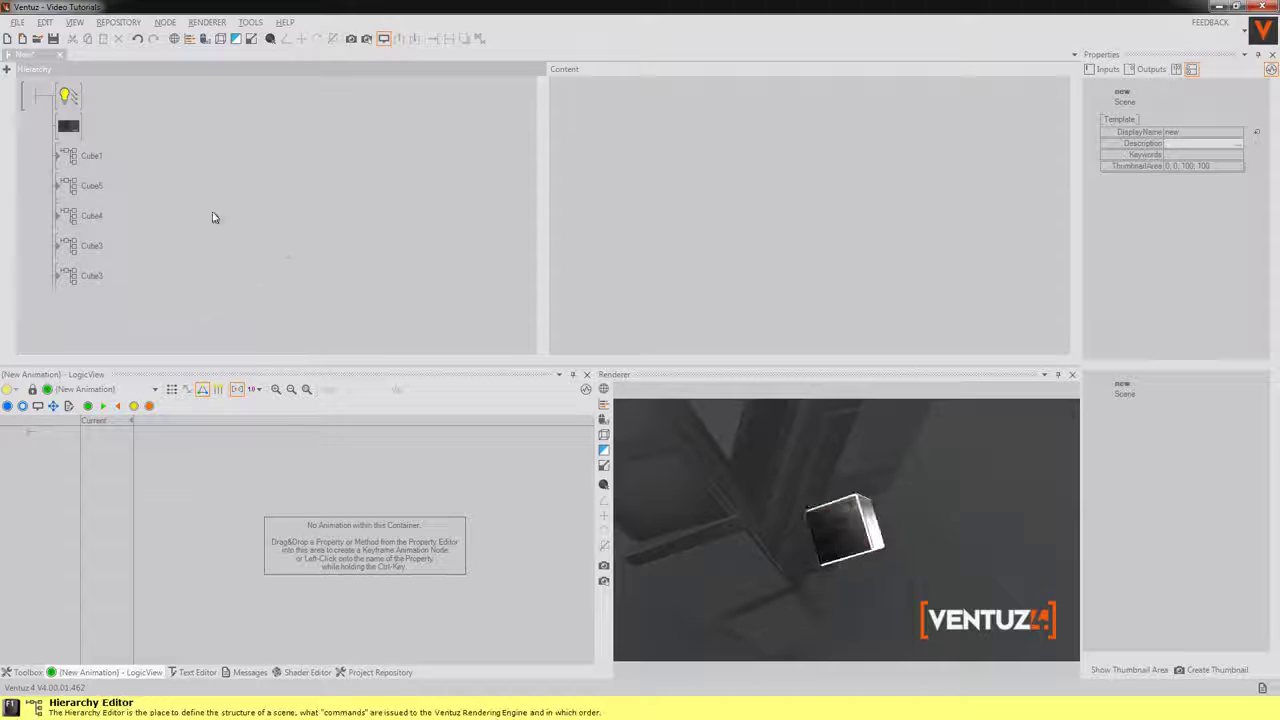
left_click(90, 160)
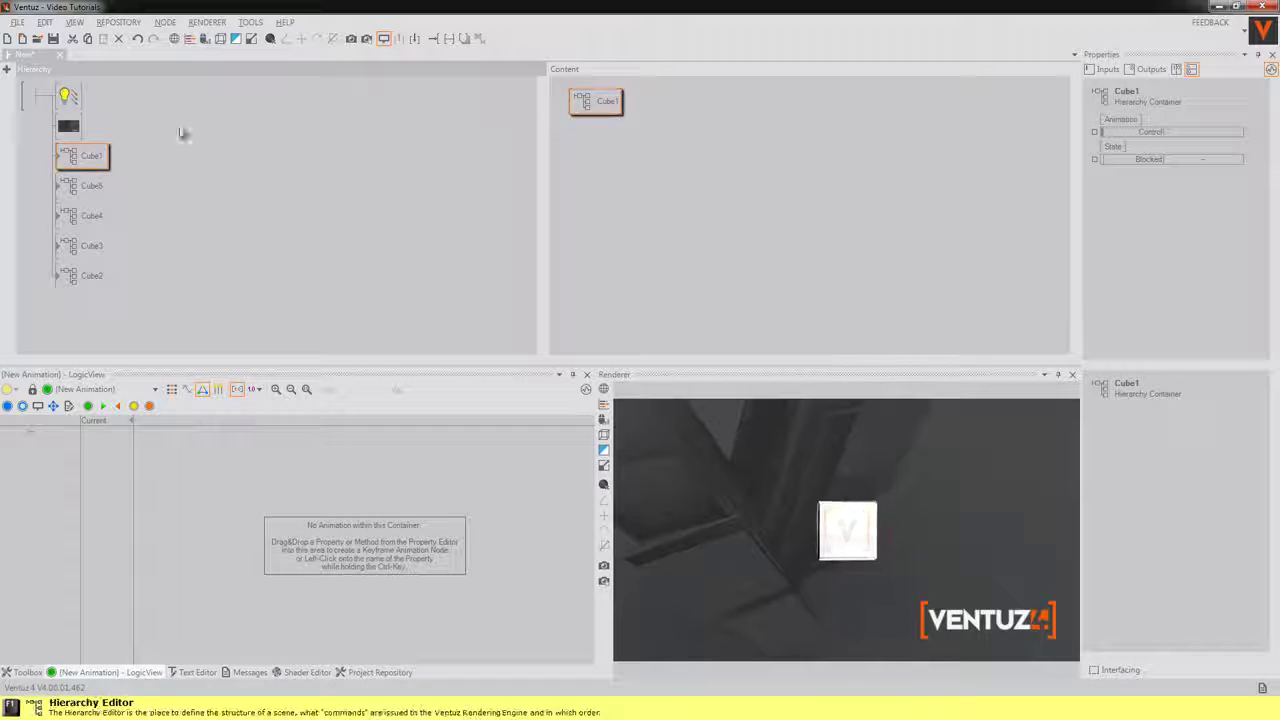
left_click(1144, 136)
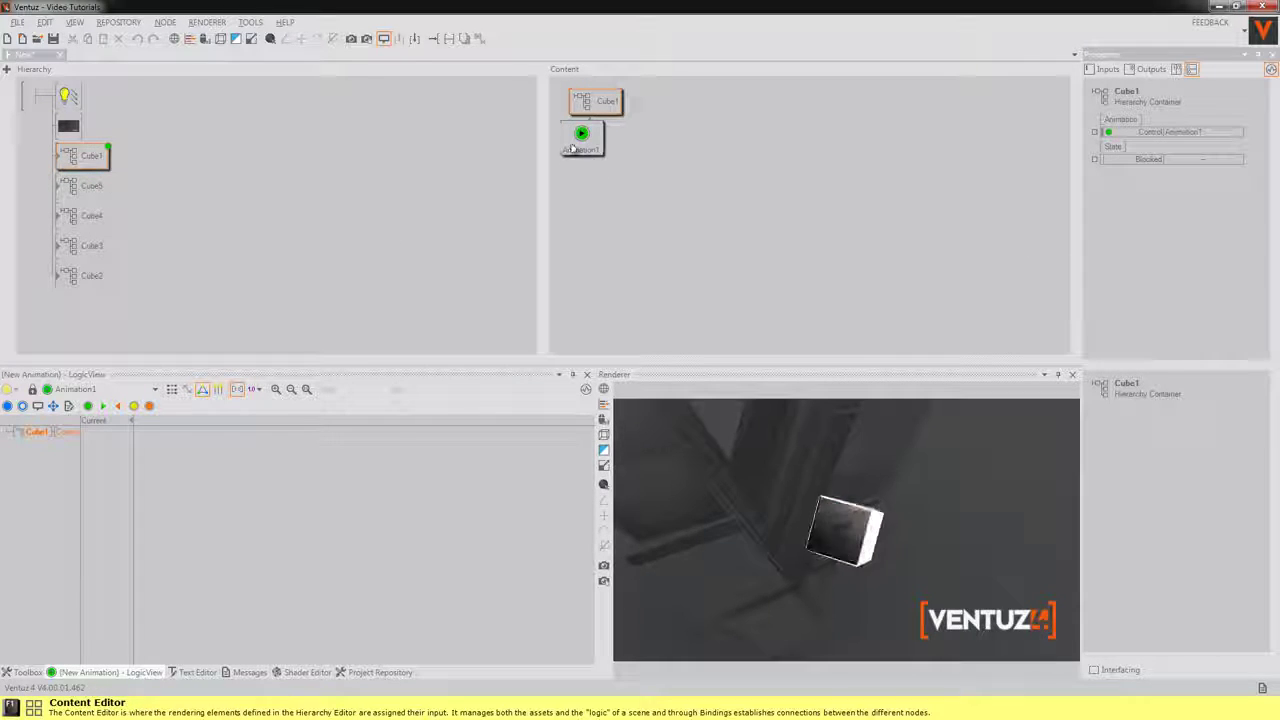
Step: Bind the Control property of the Cube2, Cube3, Cube4 and Cube5 containers together to the new Animation1 node
left_click(85, 186)
left_click(85, 216)
left_click(88, 246)
left_click(95, 280)
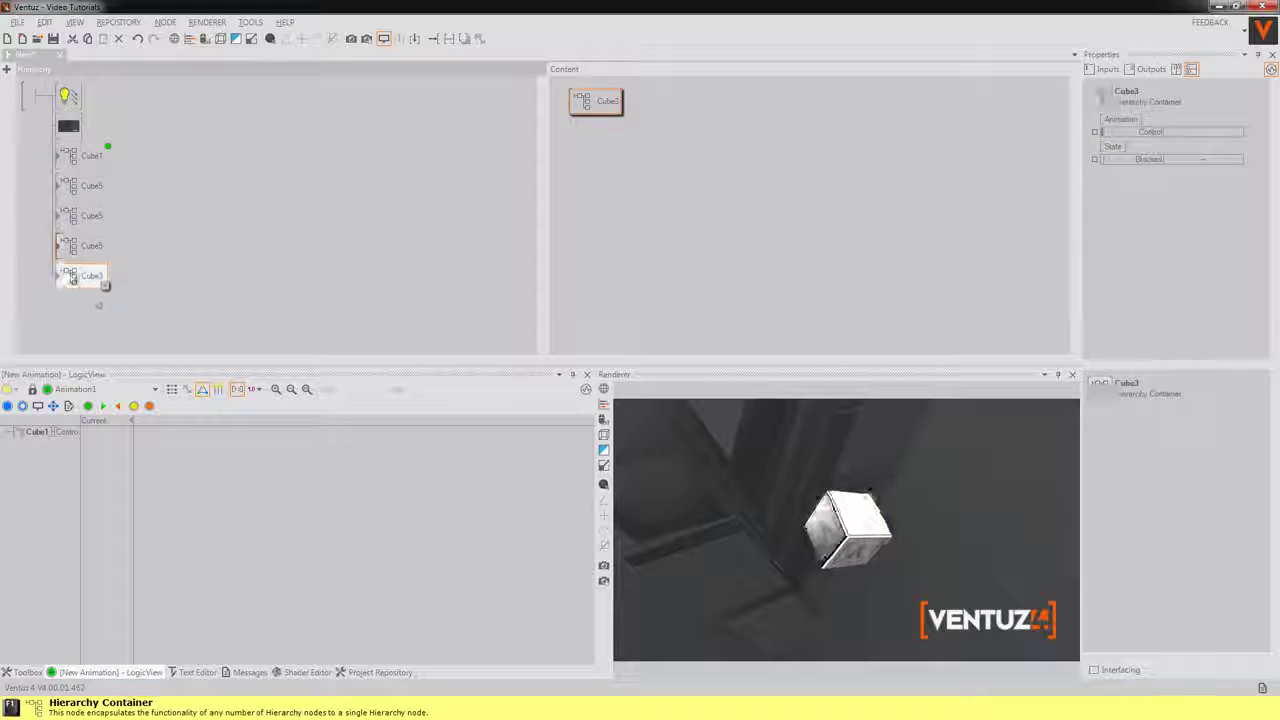
left_click(88, 246, "ctrl")
left_click(88, 216, "ctrl")
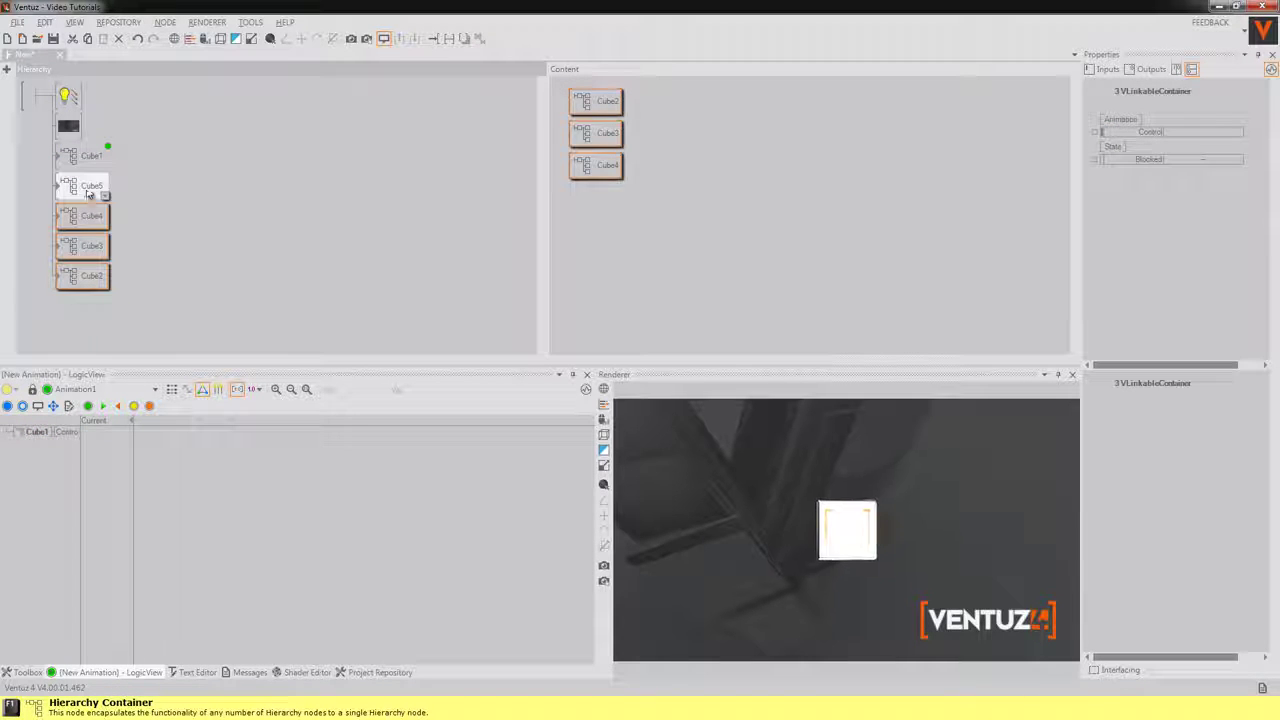
left_click(88, 186, "ctrl")
left_click(100, 158, "ctrl")
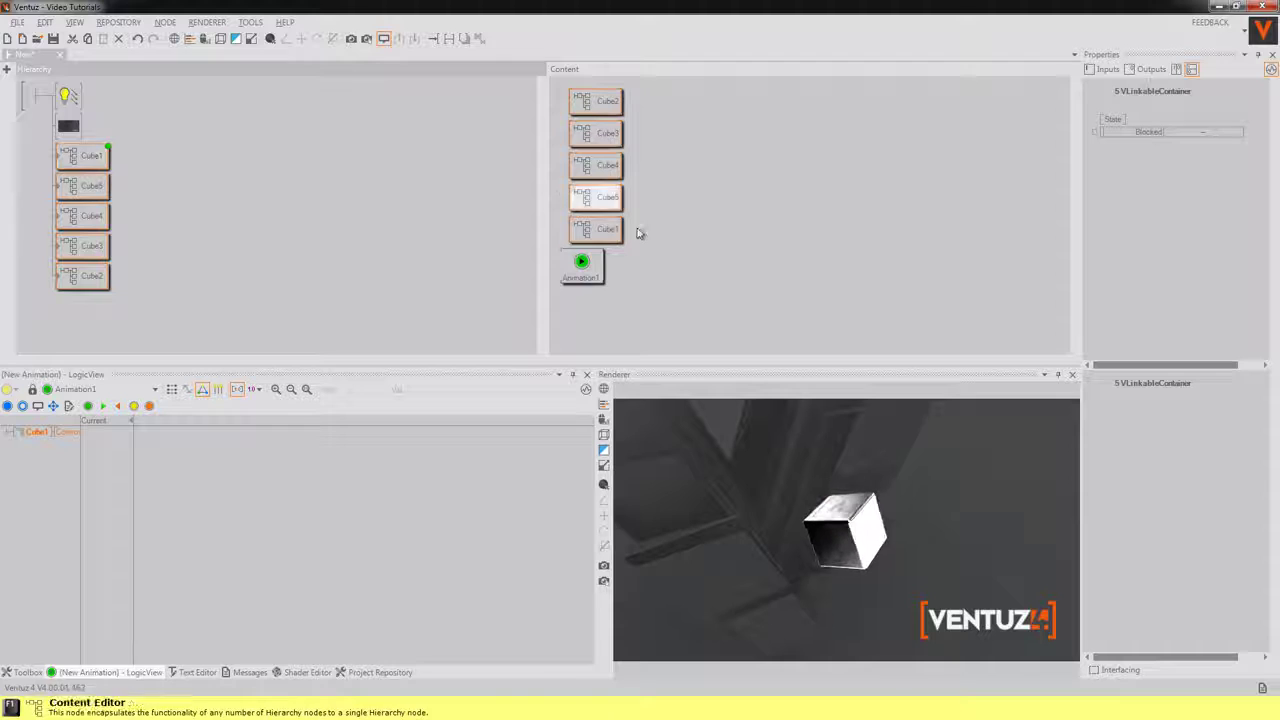
left_click(600, 230)
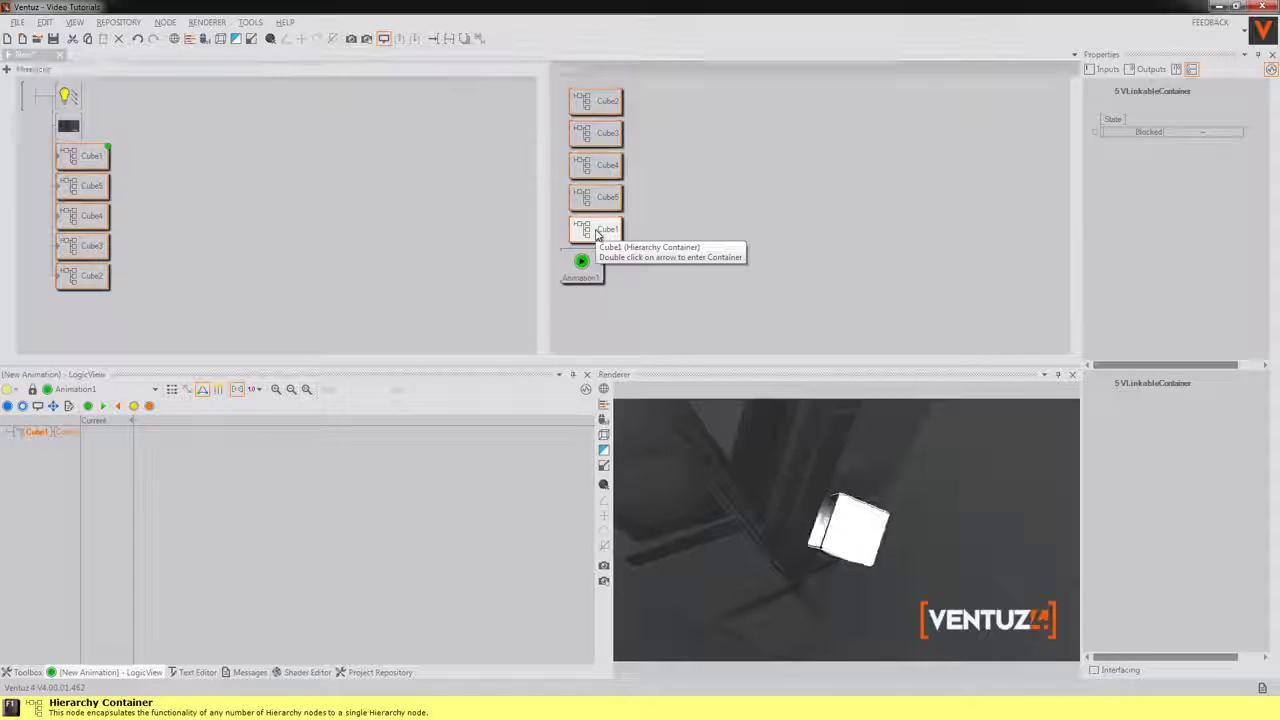
left_click(604, 198)
left_click(603, 166, "ctrl")
left_click(601, 135, "ctrl")
left_click(606, 105, "ctrl")
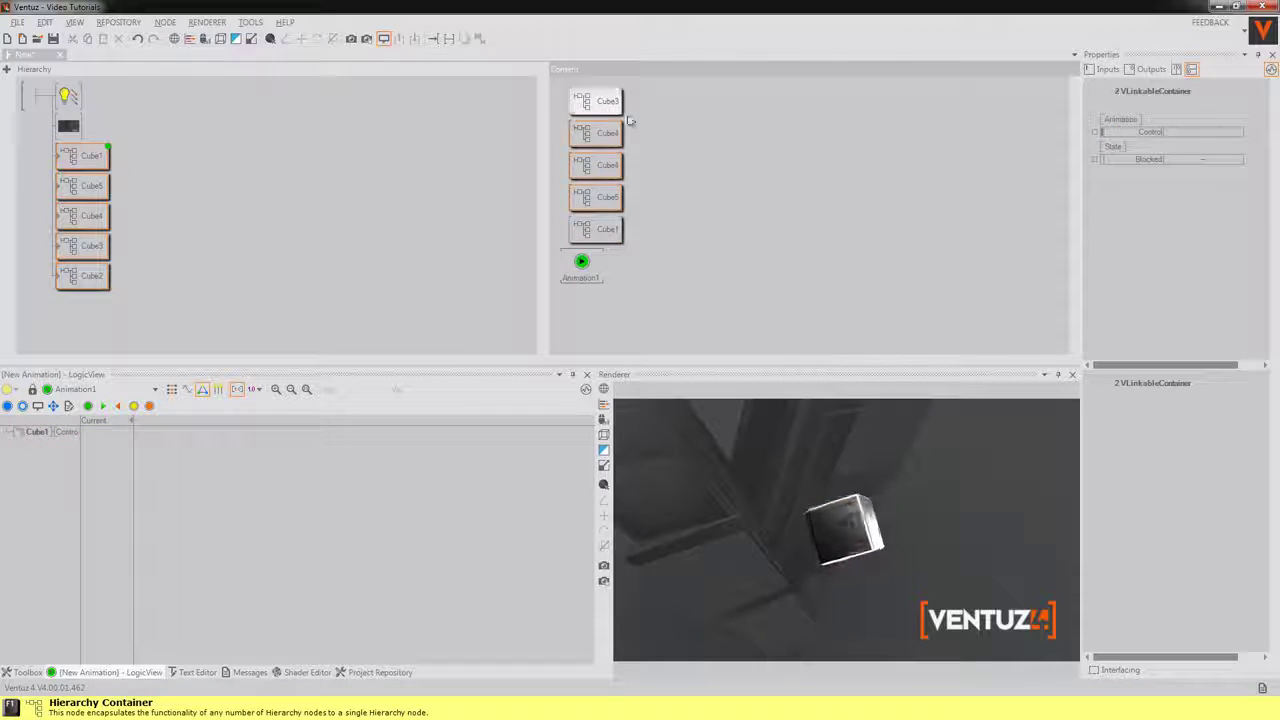
left_click_drag(1108, 131, 583, 265)
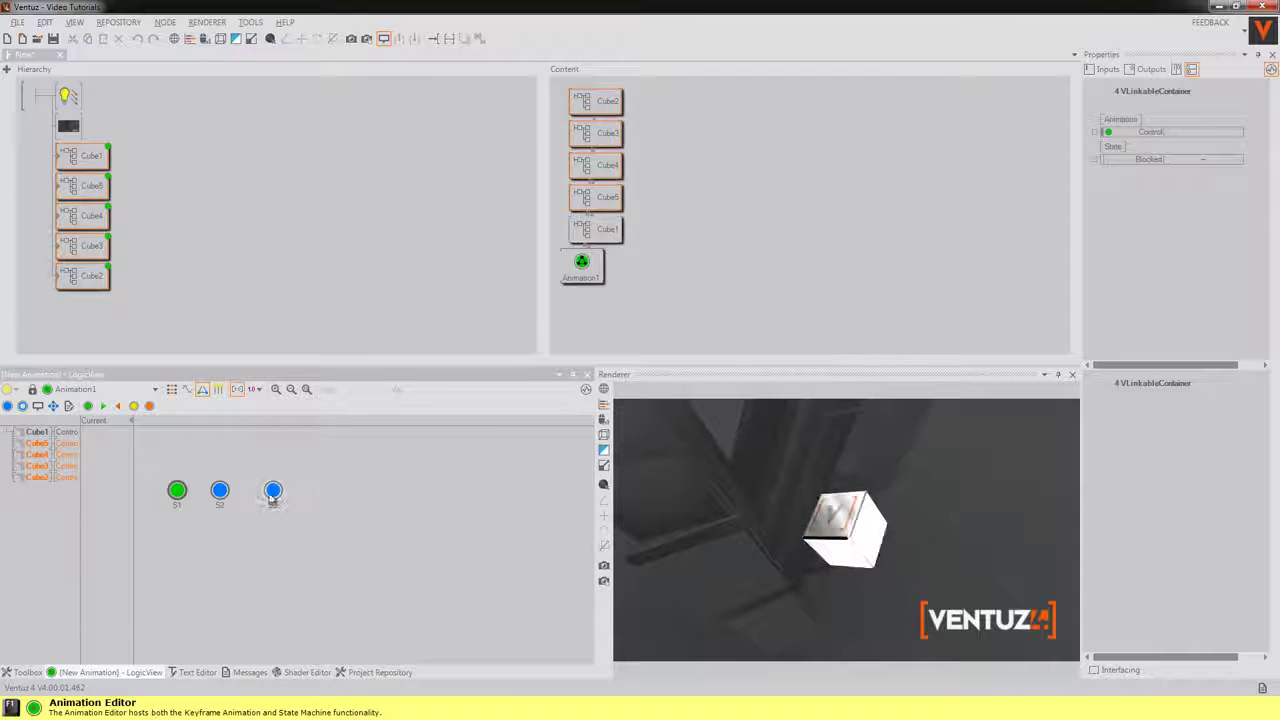
Step: Connect state S3 after S2 and move the Animation1 node beside the cube containers, with the animation shown in time view
left_click_drag(271, 494, 260, 495)
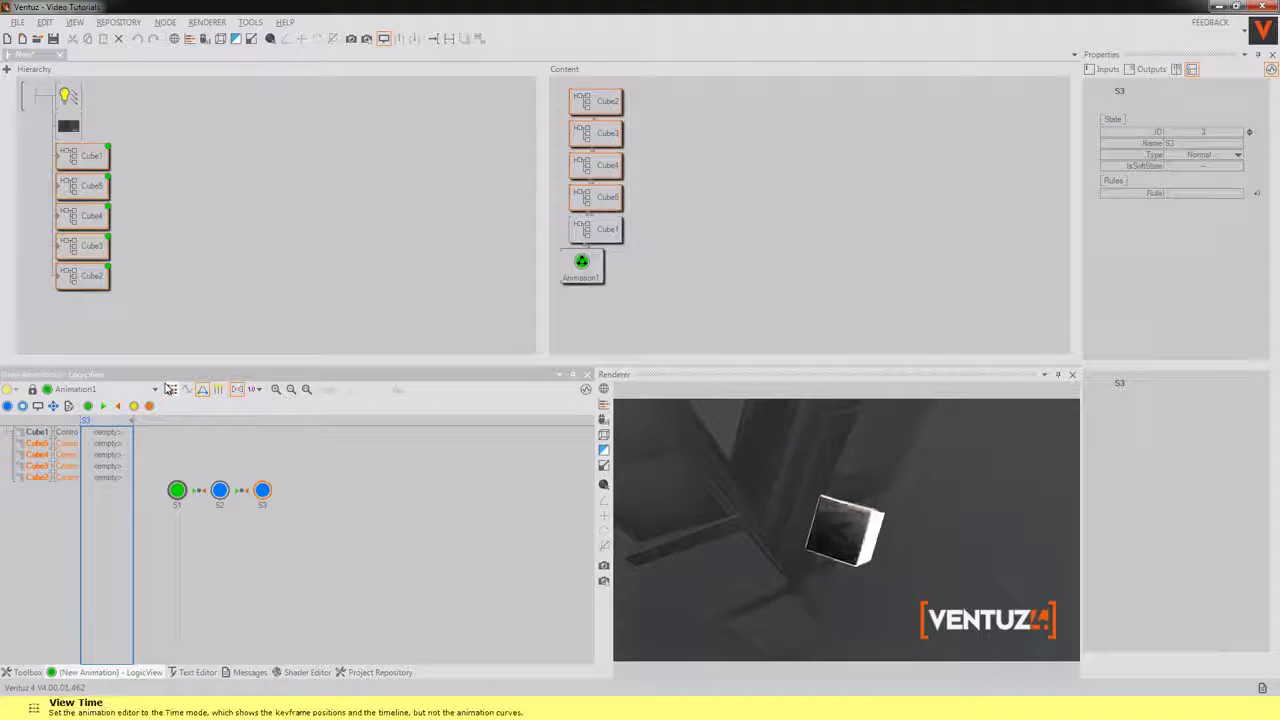
left_click(171, 389)
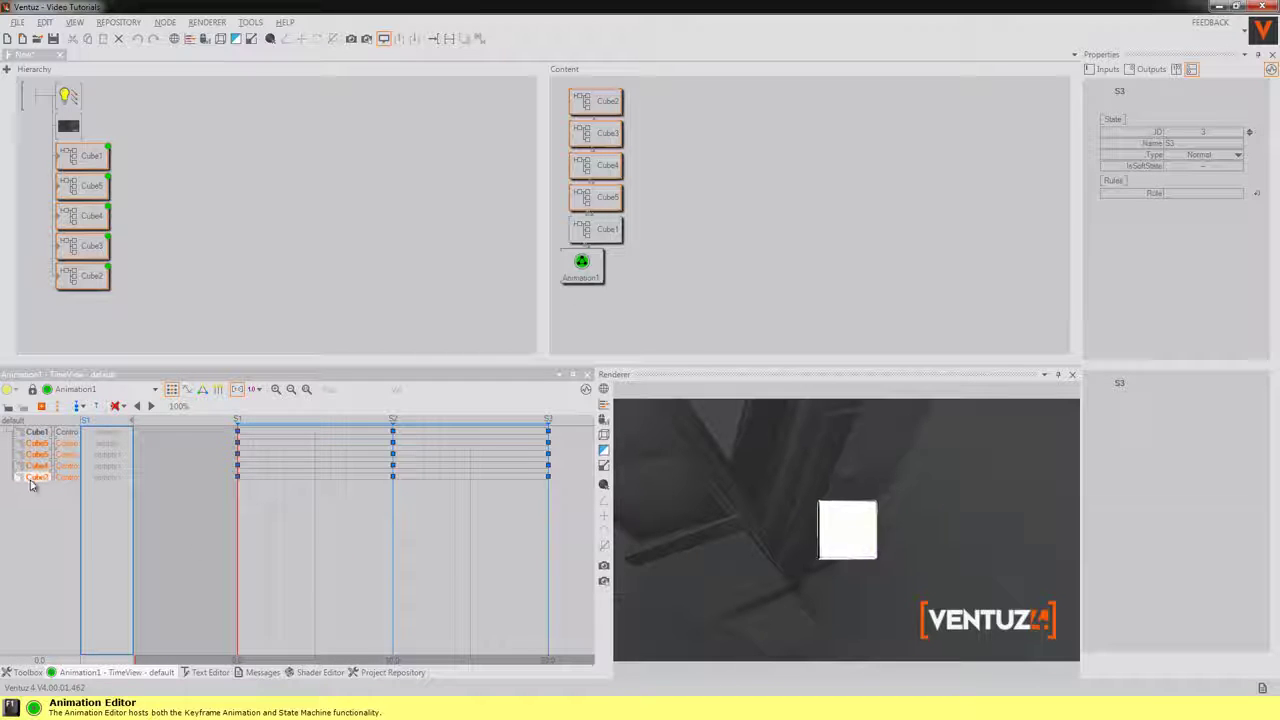
left_click_drag(600, 288, 719, 183)
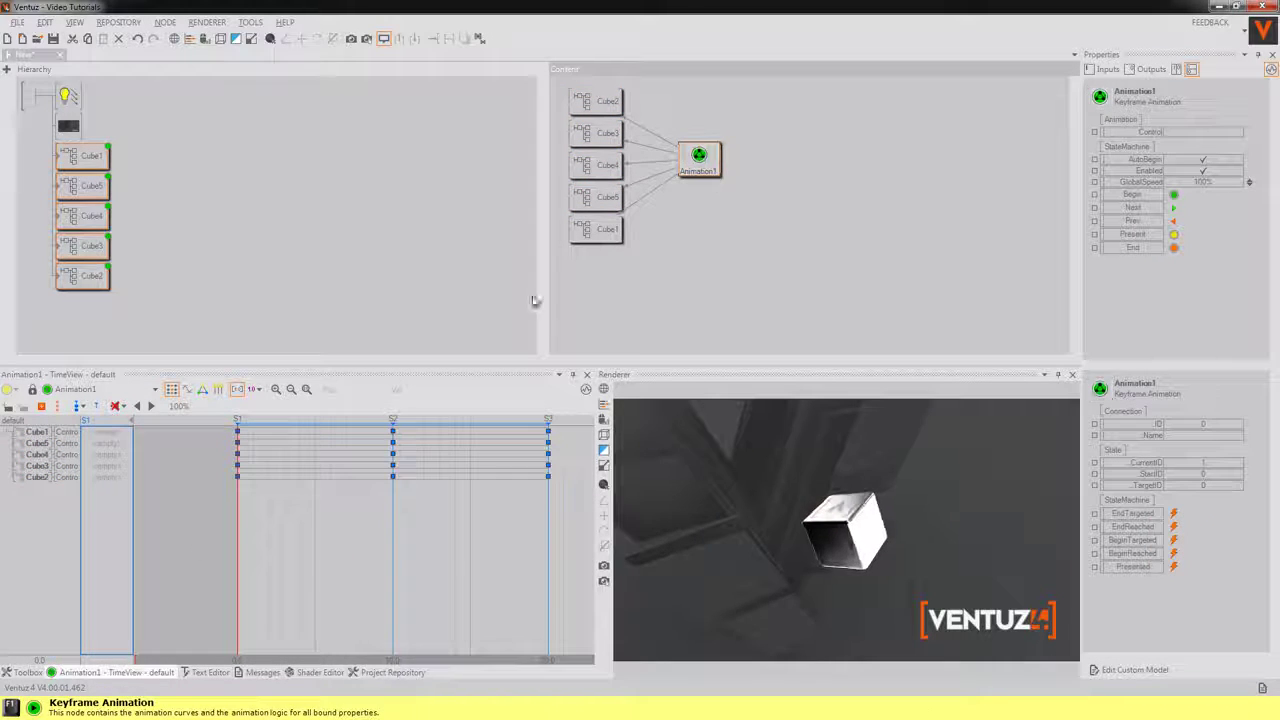
left_click(300, 572)
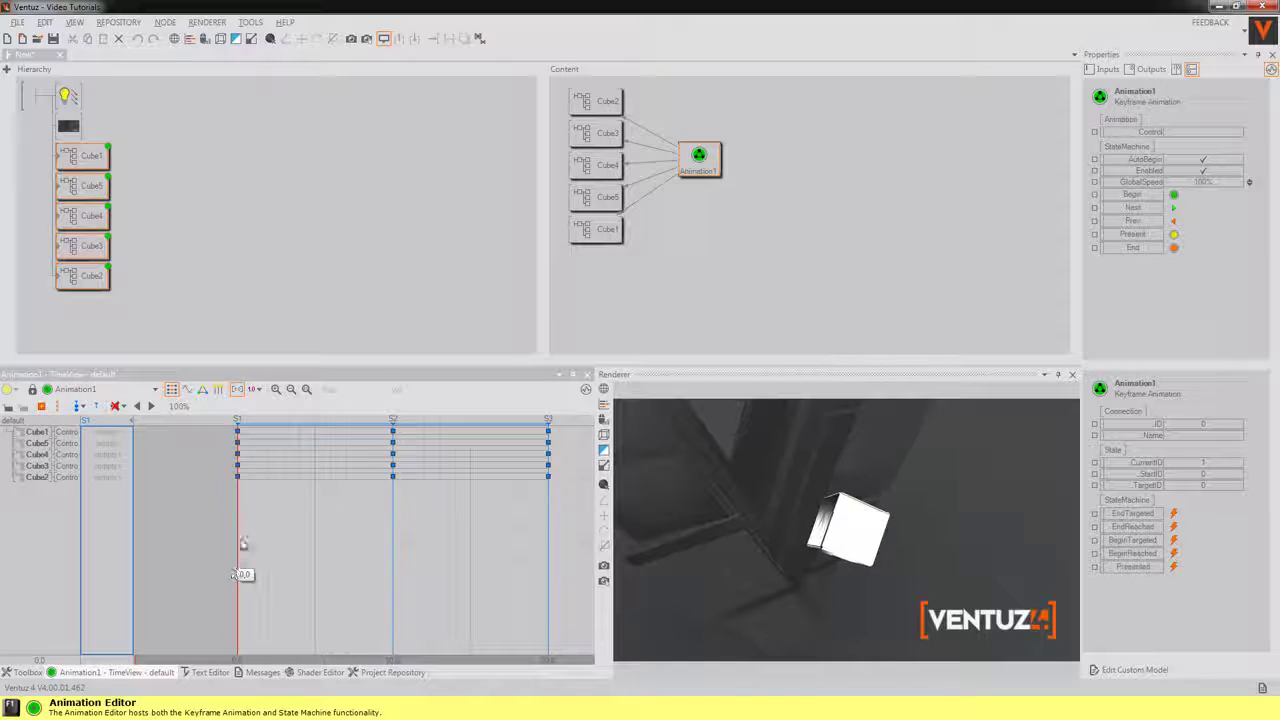
Step: Assign Cube1's channel the connection bottom right to middle at S1 and middle to bottom right at S2
right_click(238, 436)
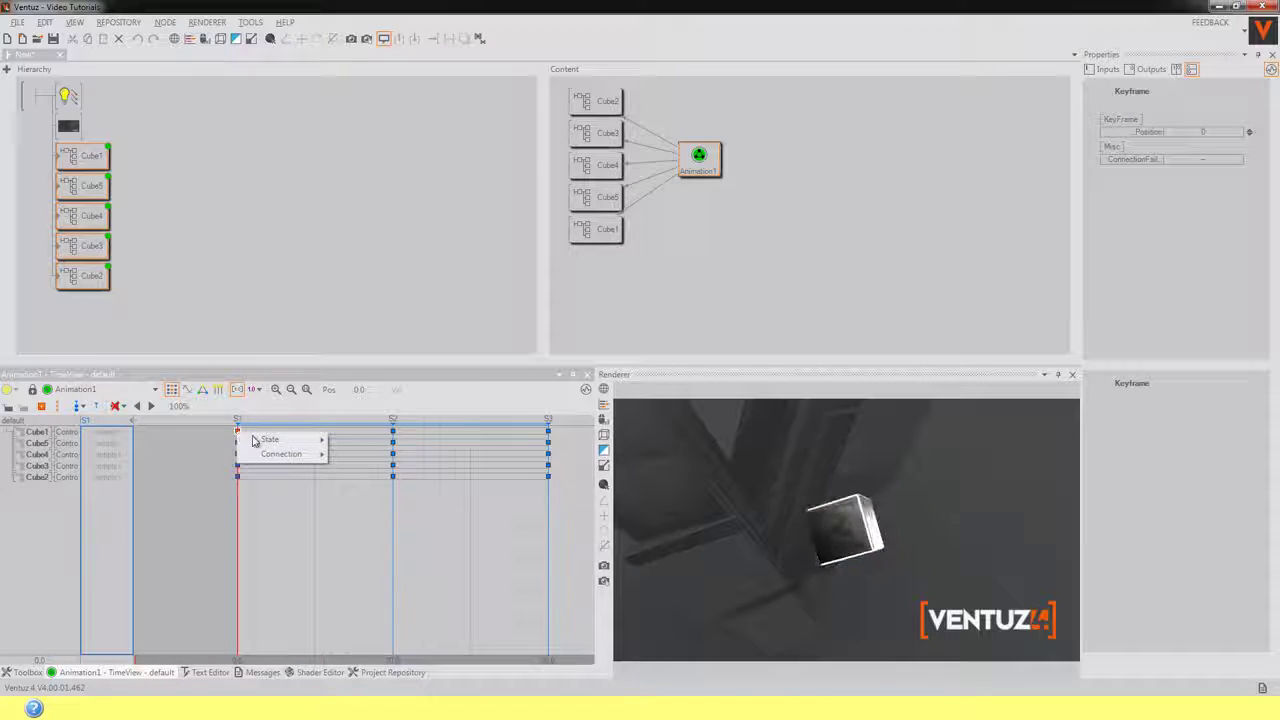
mouse_move(254, 441)
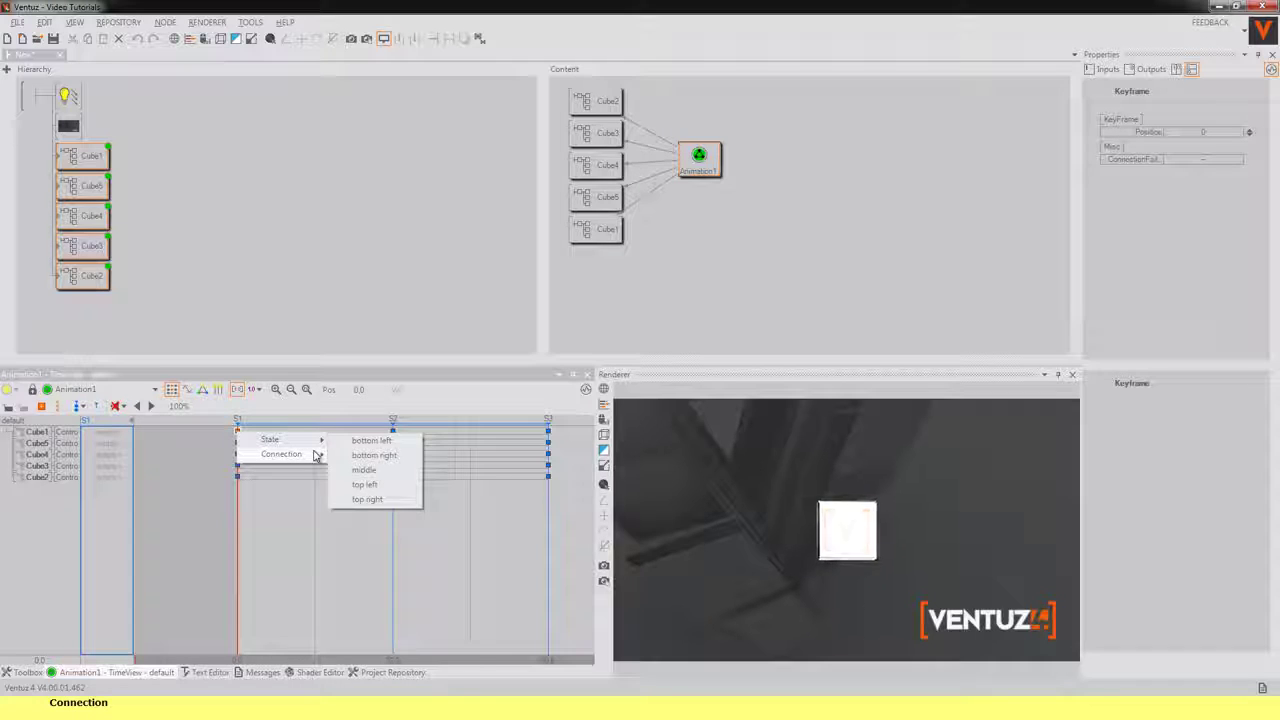
mouse_move(318, 453)
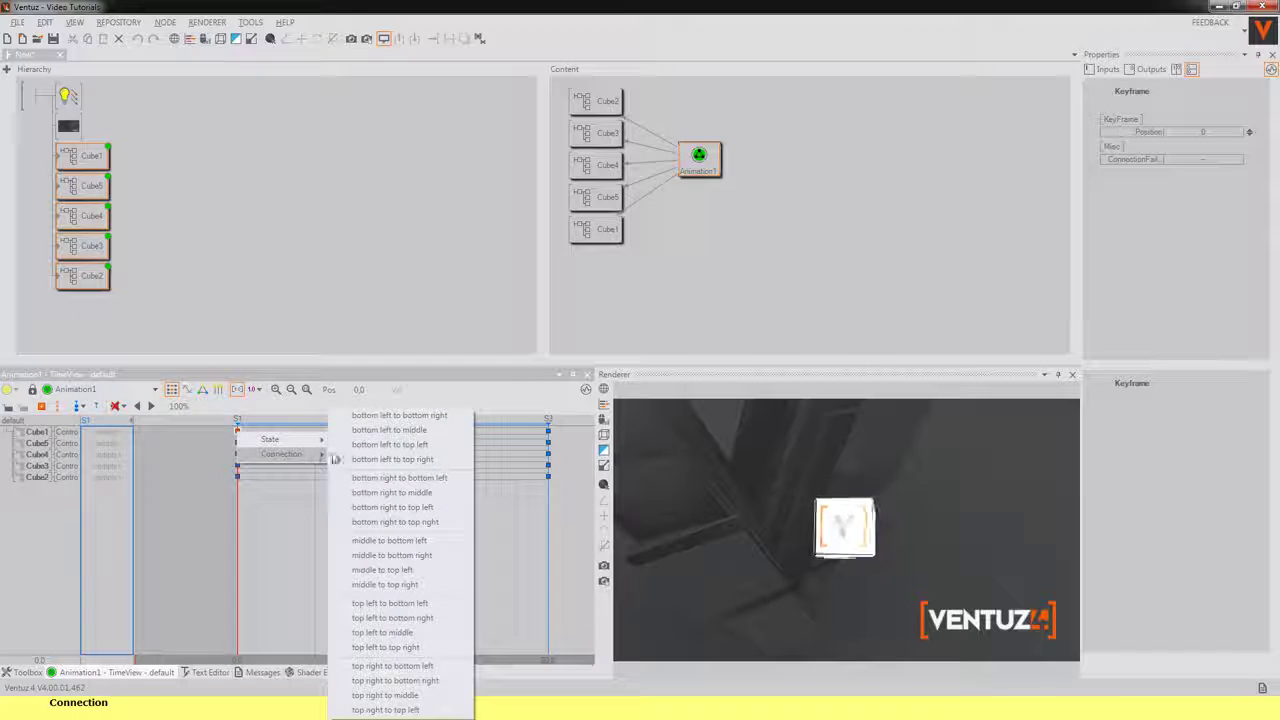
left_click(385, 492)
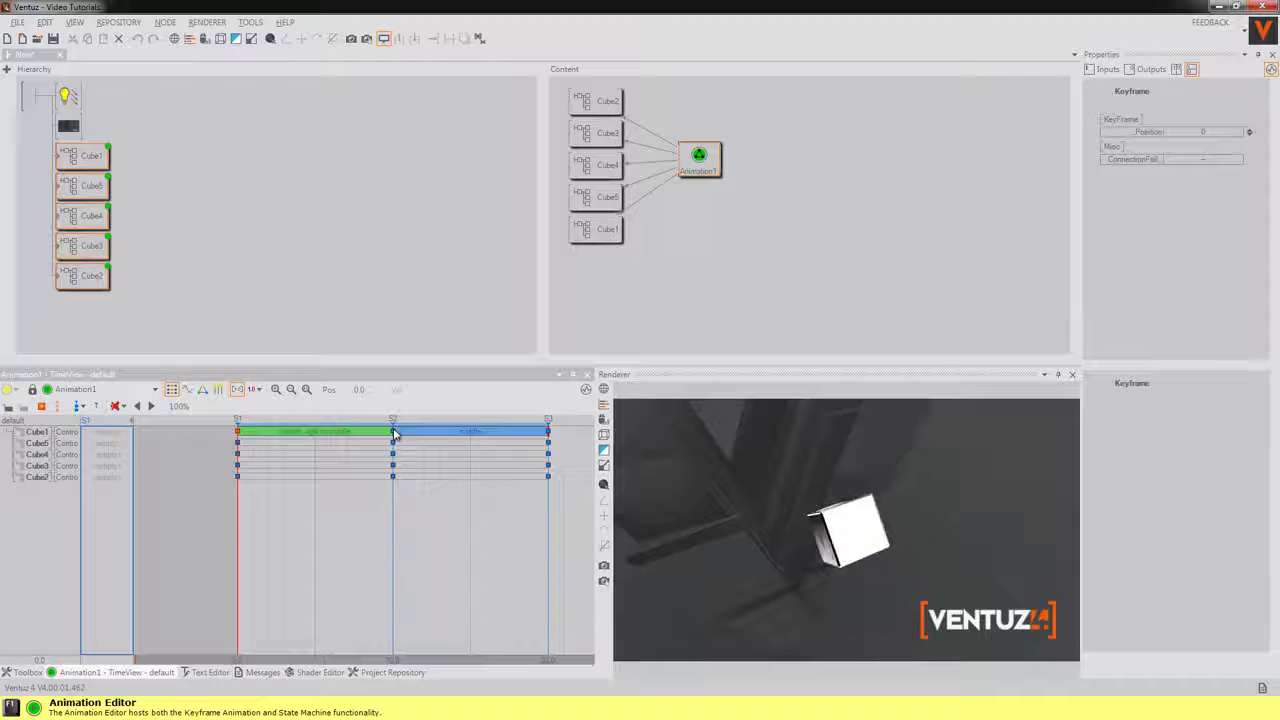
right_click(394, 433)
mouse_move(440, 451)
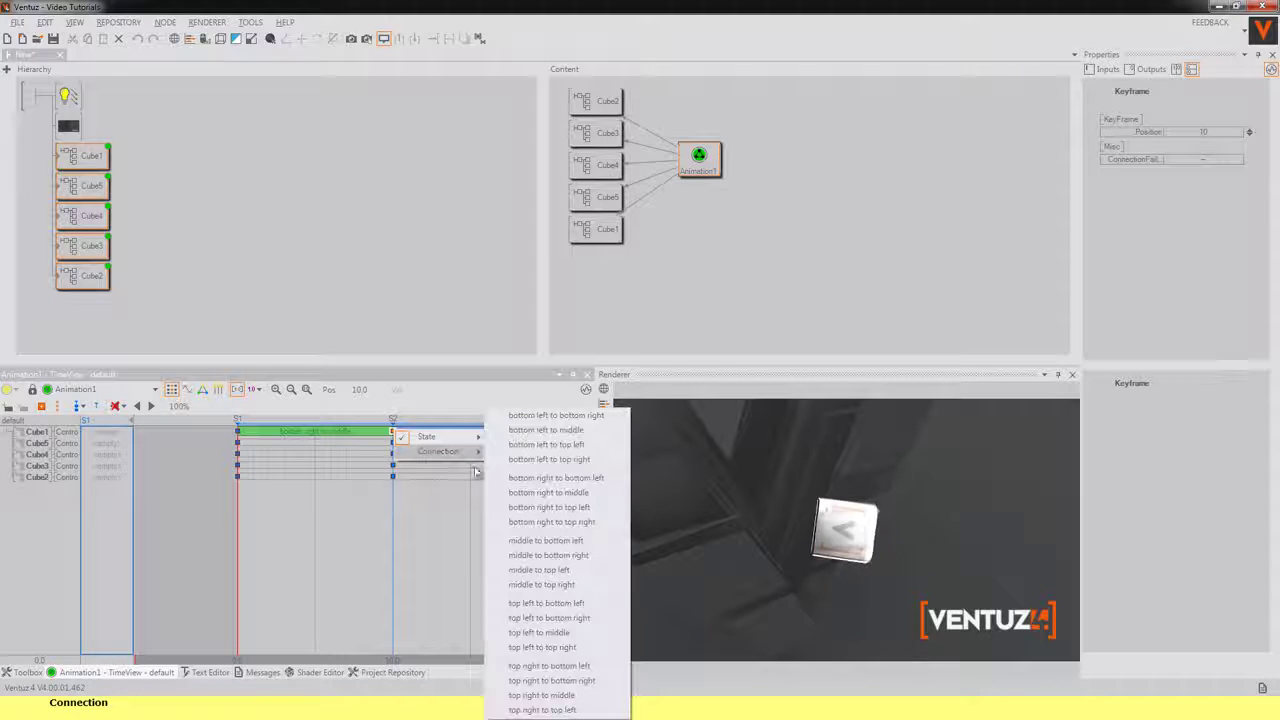
left_click(568, 556)
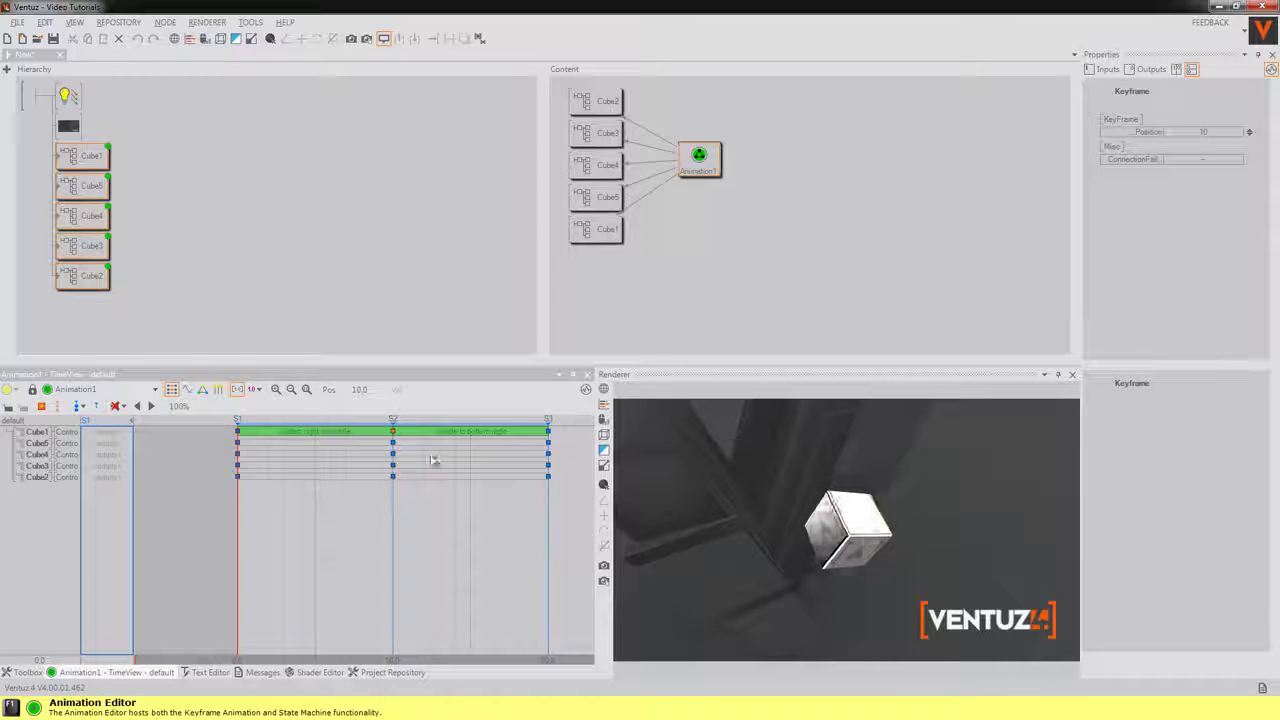
Step: Assign Cube5's channel the connection bottom left to middle at S1 and middle to top right at S2
right_click(240, 447)
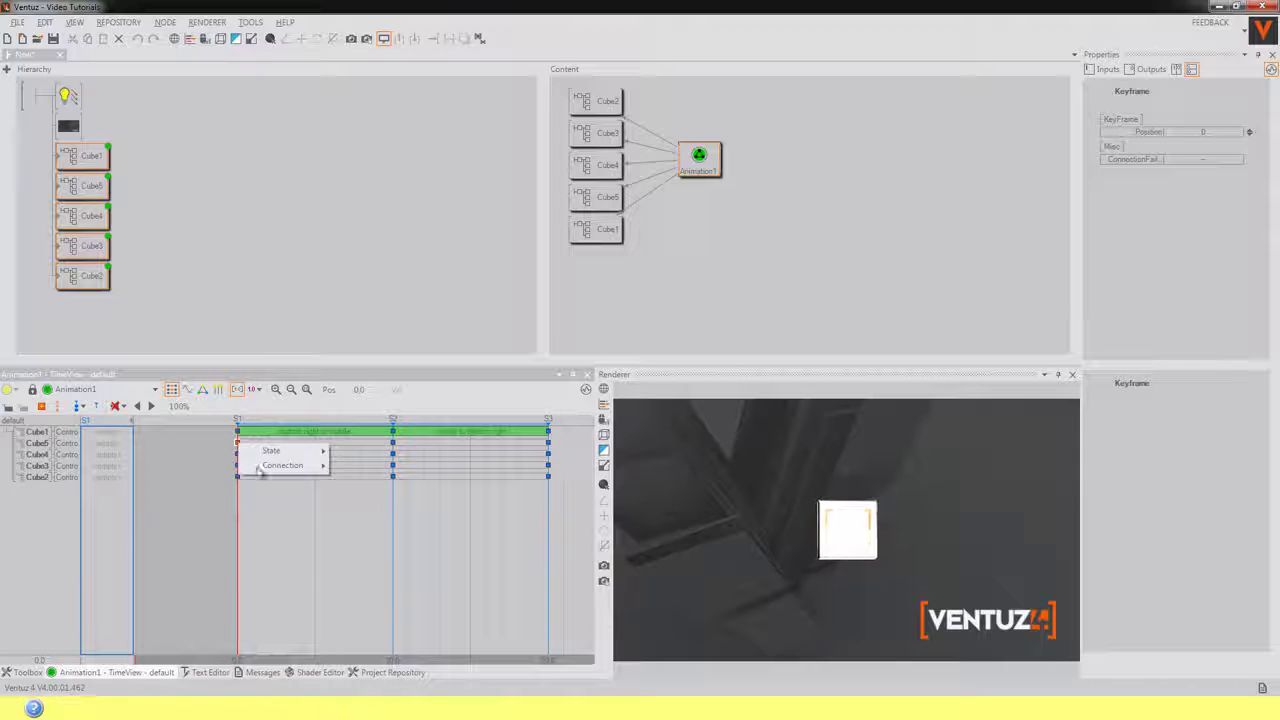
mouse_move(275, 465)
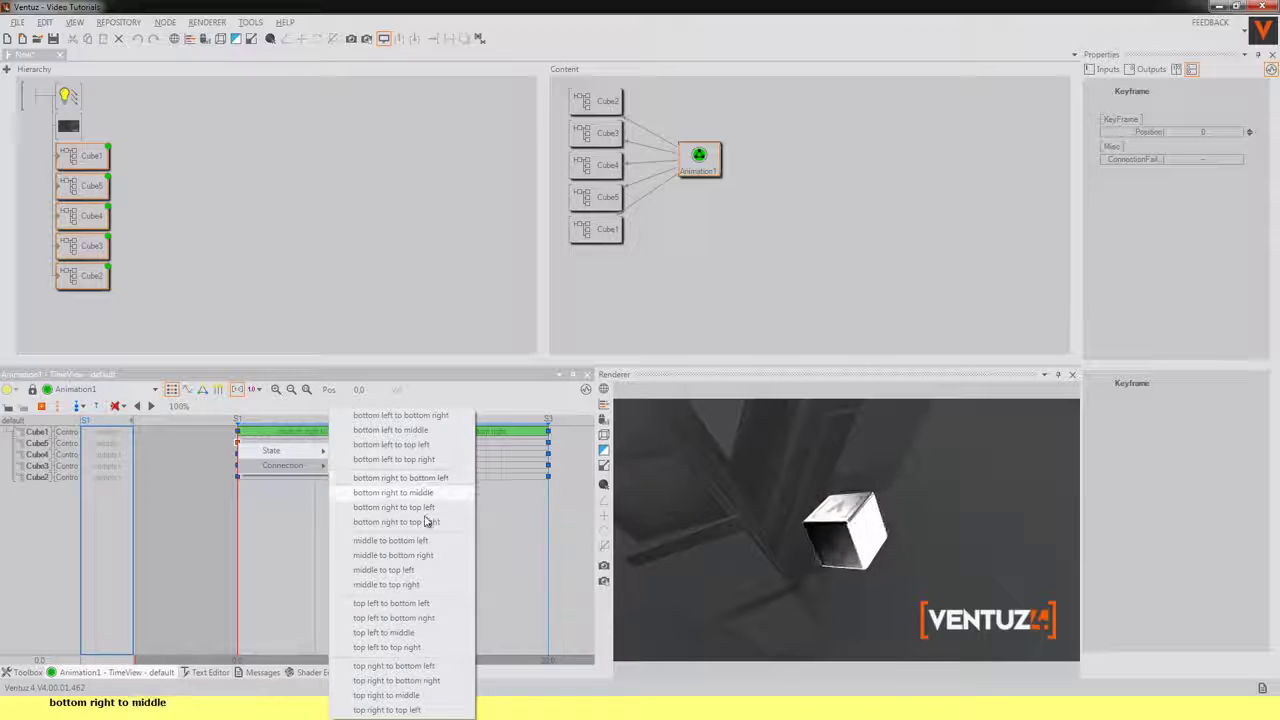
left_click(405, 444)
right_click(394, 447)
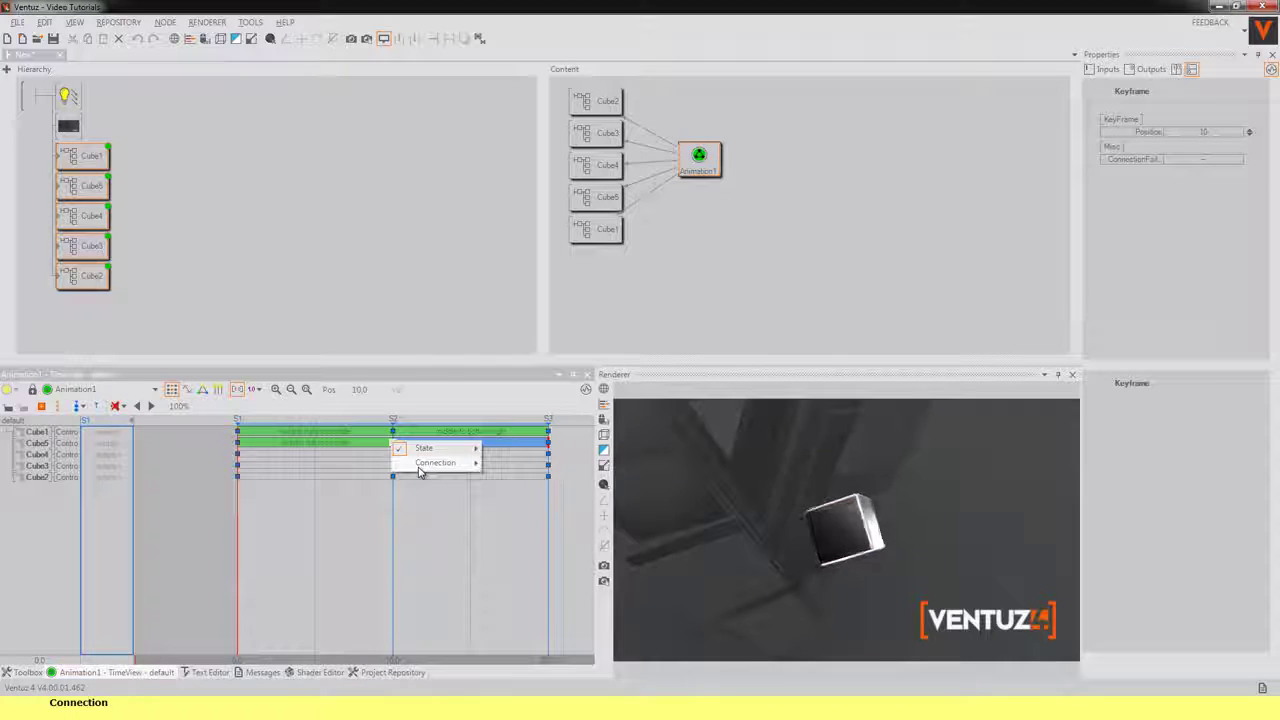
mouse_move(420, 465)
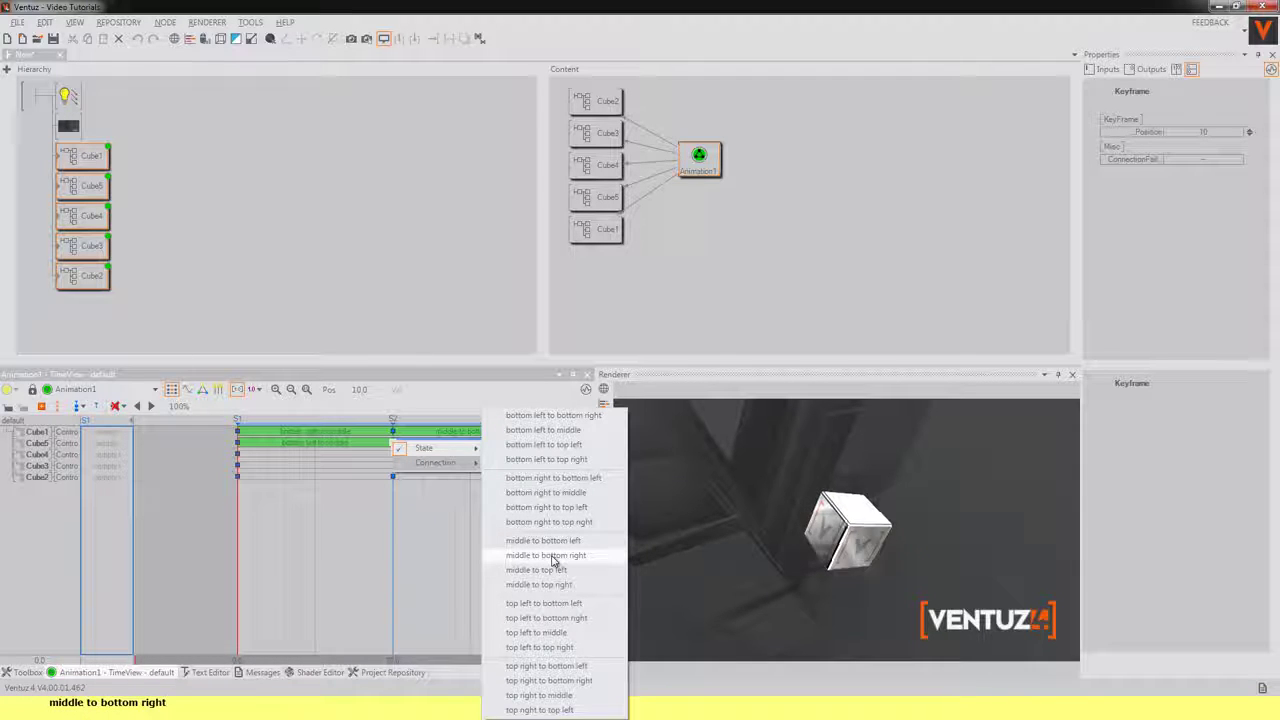
left_click(545, 585)
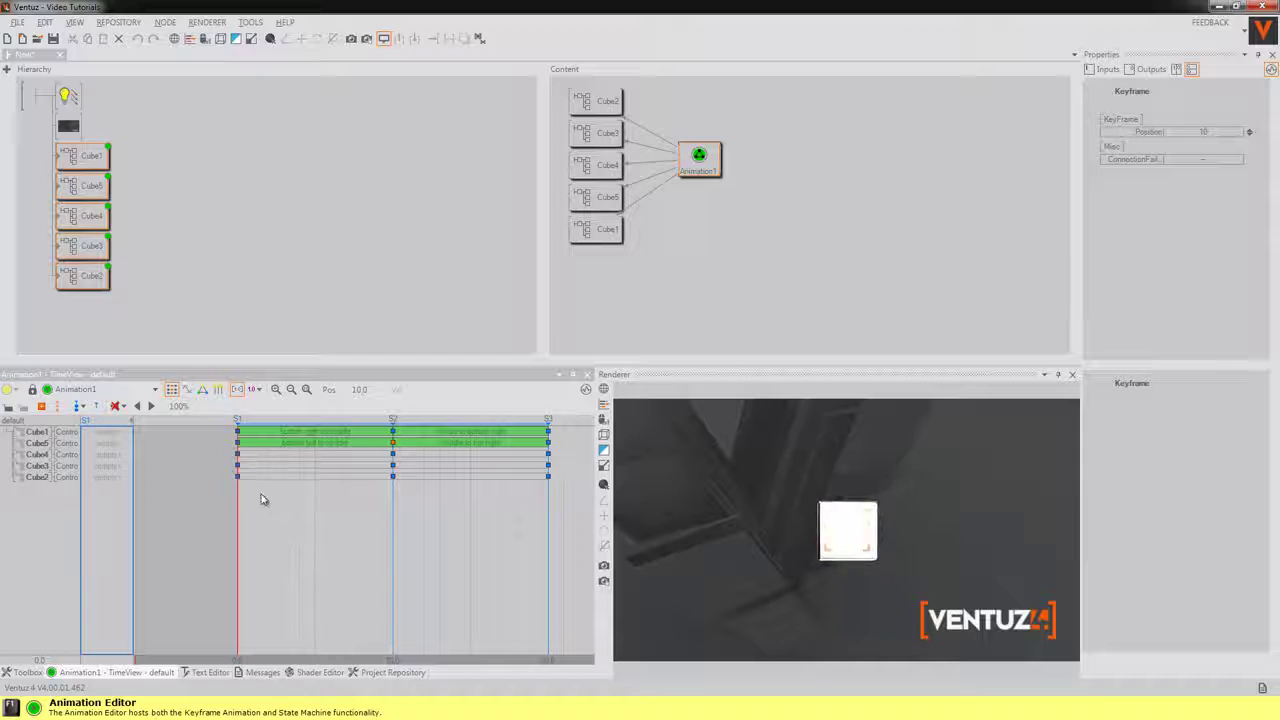
Step: Assign Cube4's channel the bottom right to top right connection at its S1 keyframe and at its S2 keyframe
right_click(238, 457)
mouse_move(265, 474)
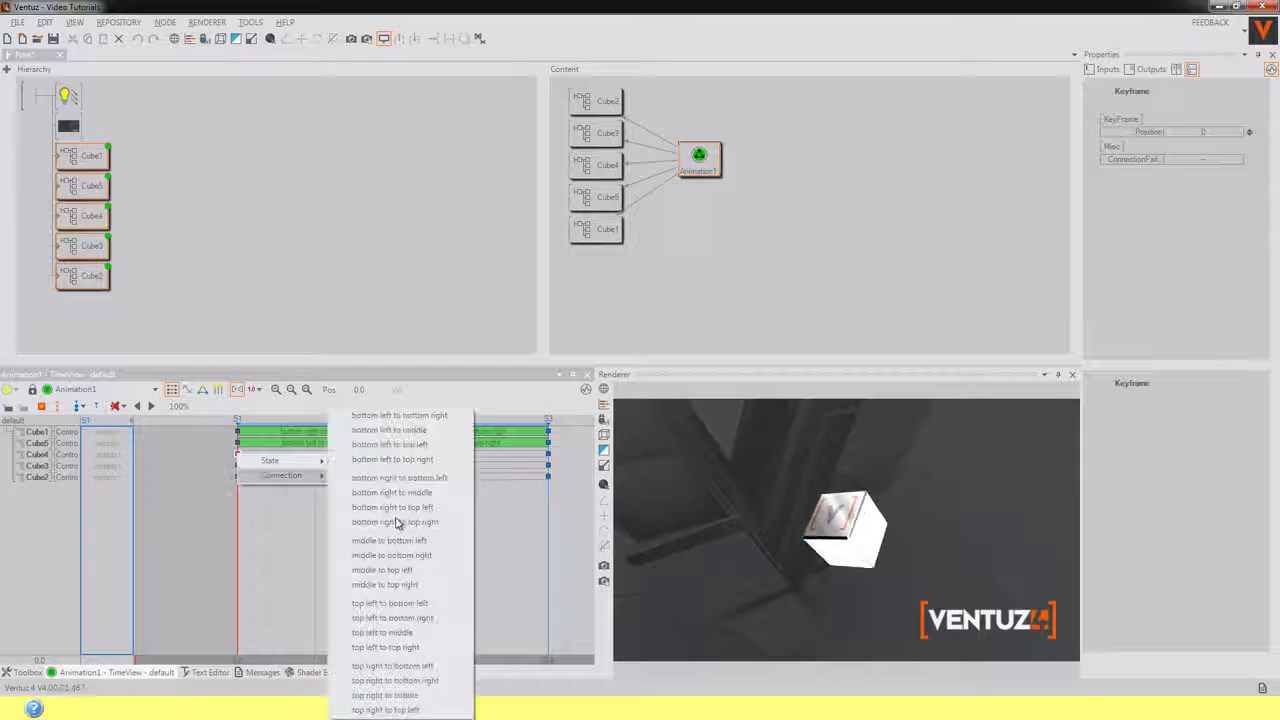
left_click(404, 506)
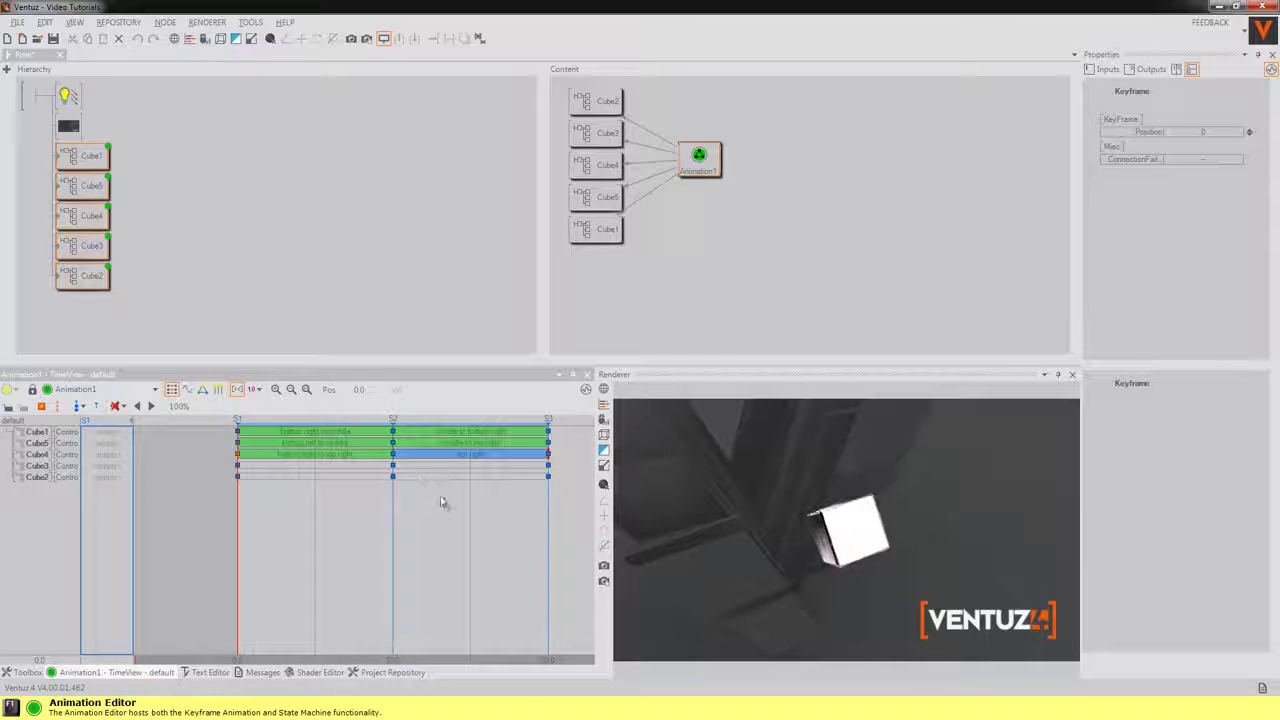
right_click(393, 457)
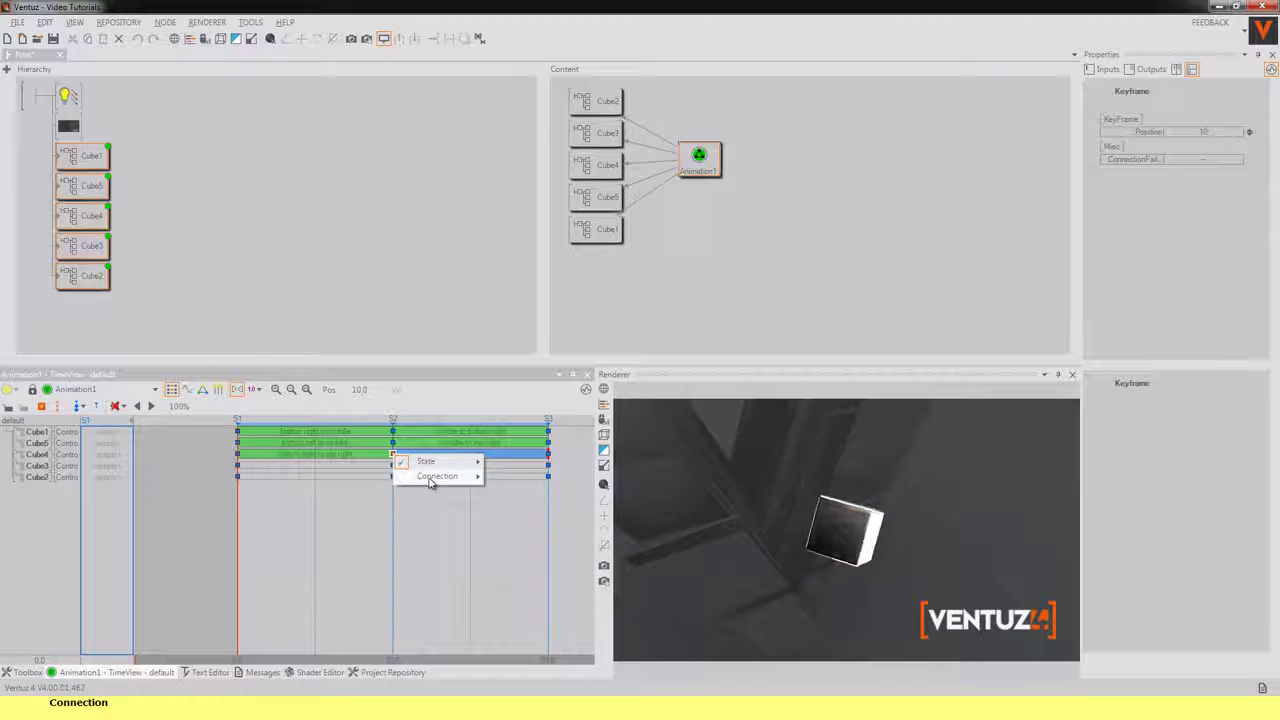
mouse_move(429, 478)
left_click(540, 522)
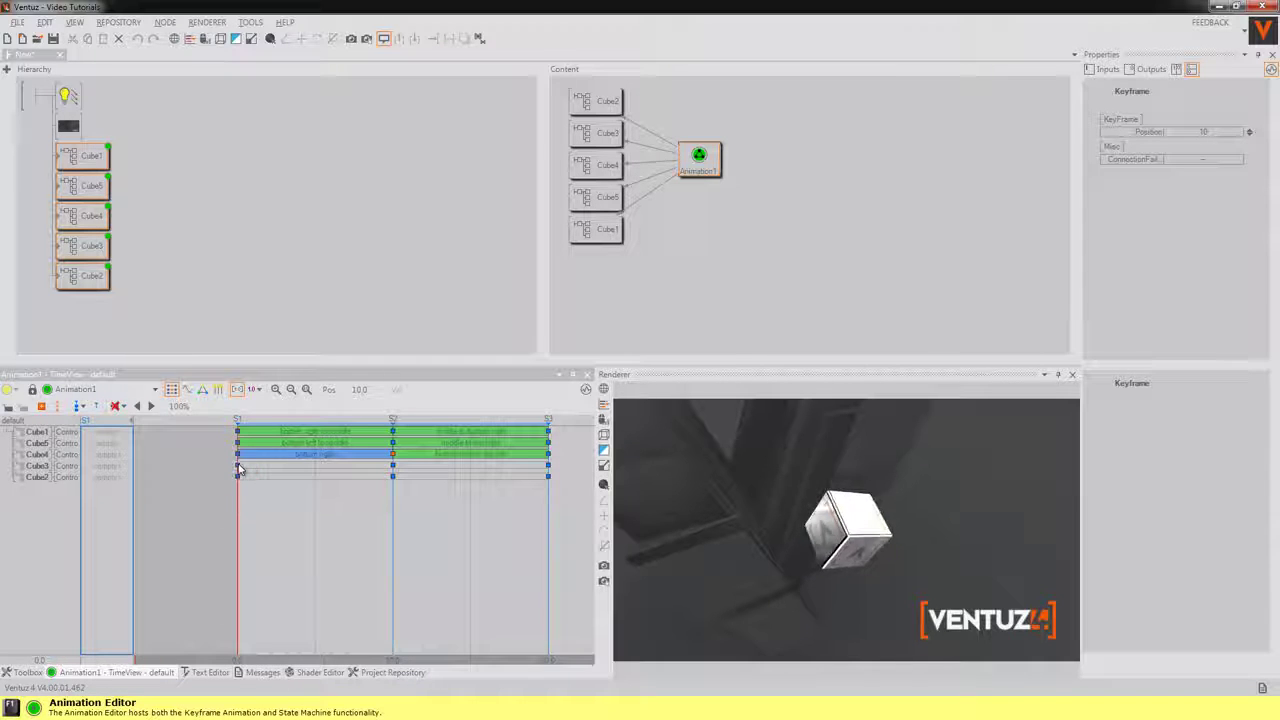
Step: Assign Cube3's channel the top left to bottom right connection at S1 and bottom right to bottom left at S2
right_click(238, 468)
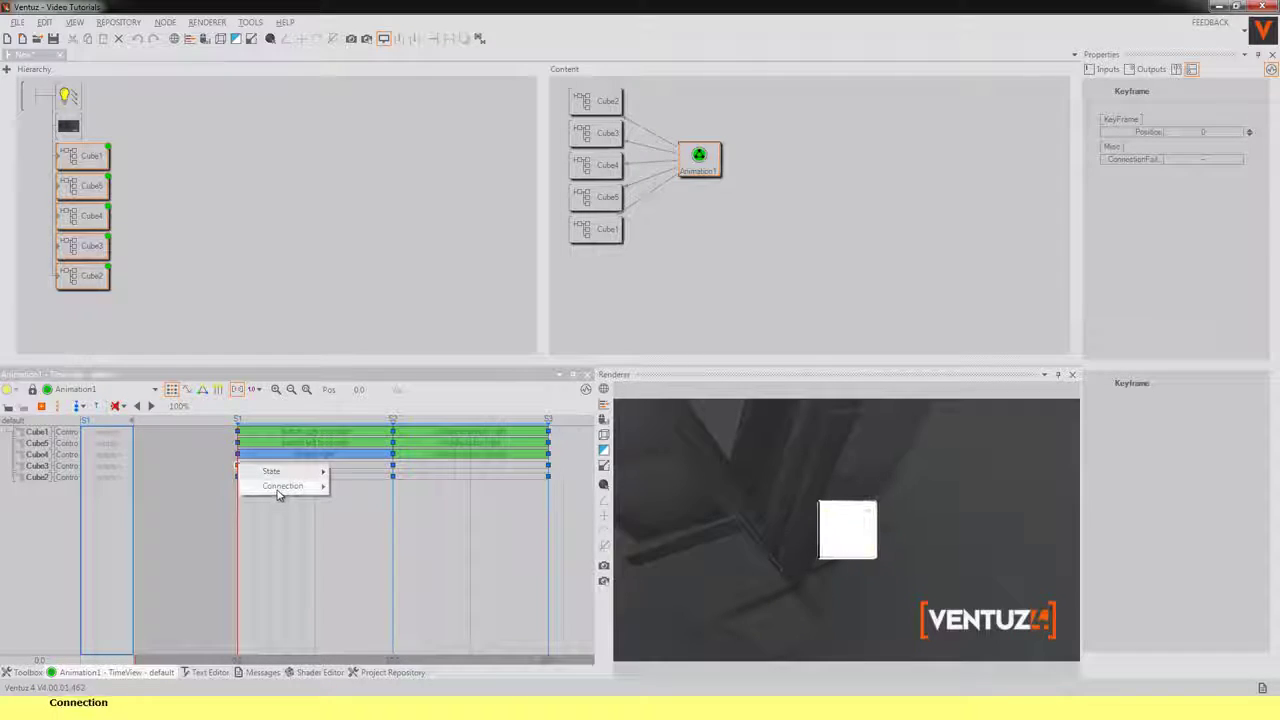
mouse_move(281, 486)
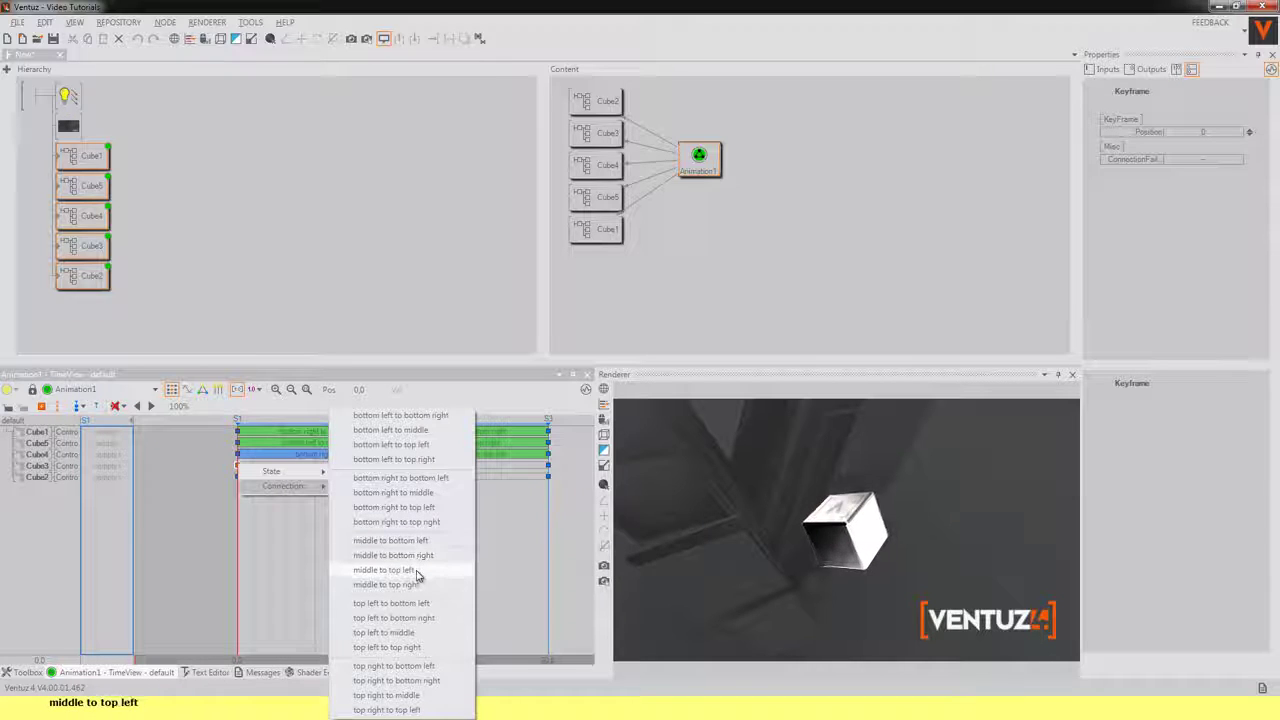
left_click(400, 585)
right_click(392, 466)
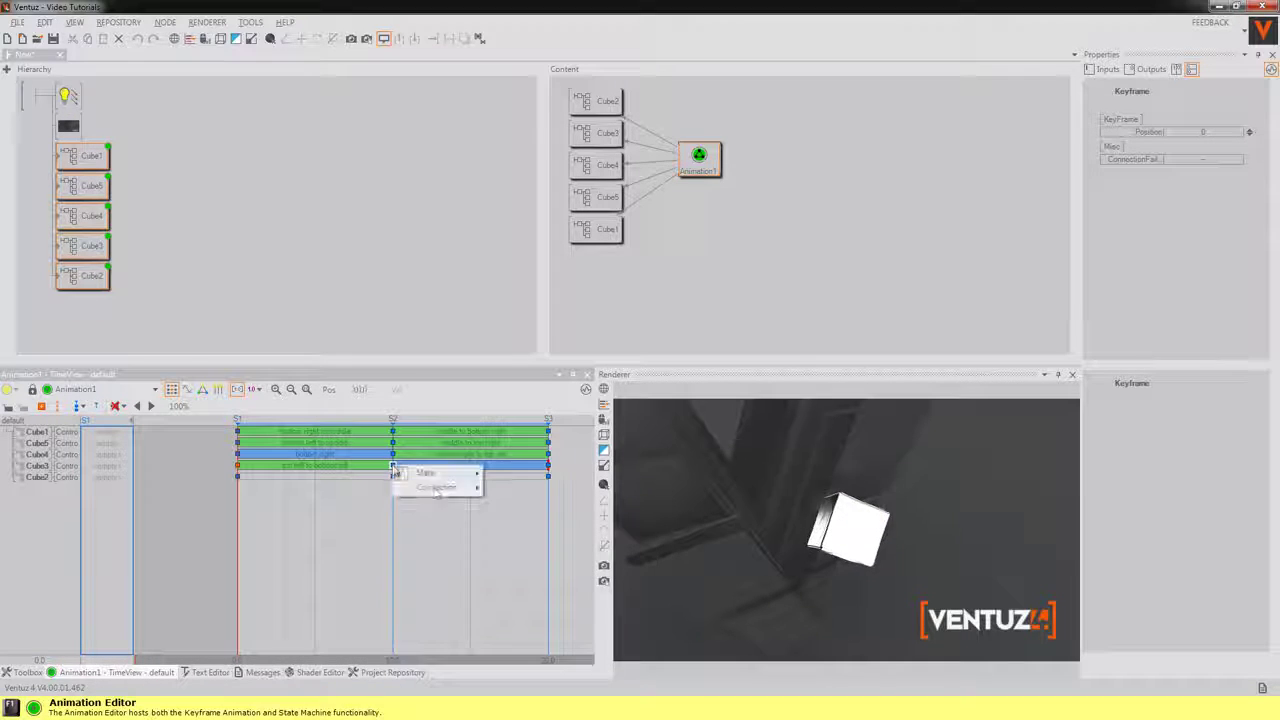
mouse_move(436, 487)
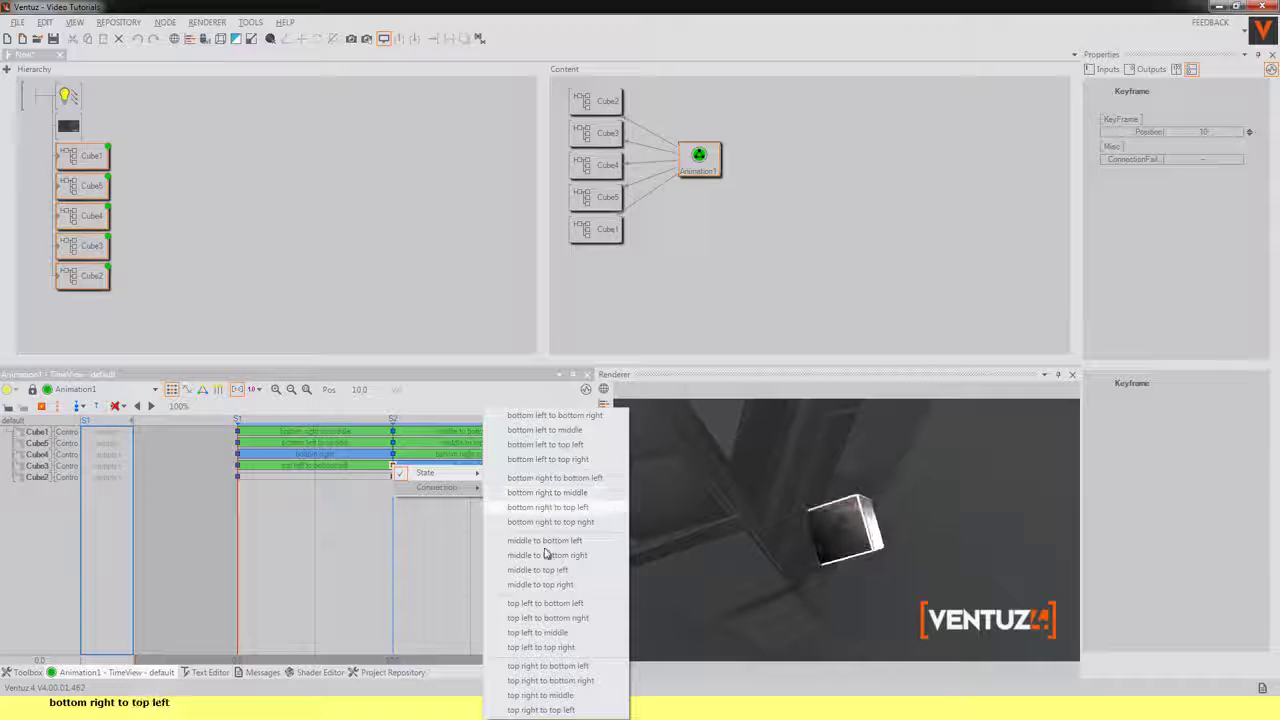
left_click(558, 478)
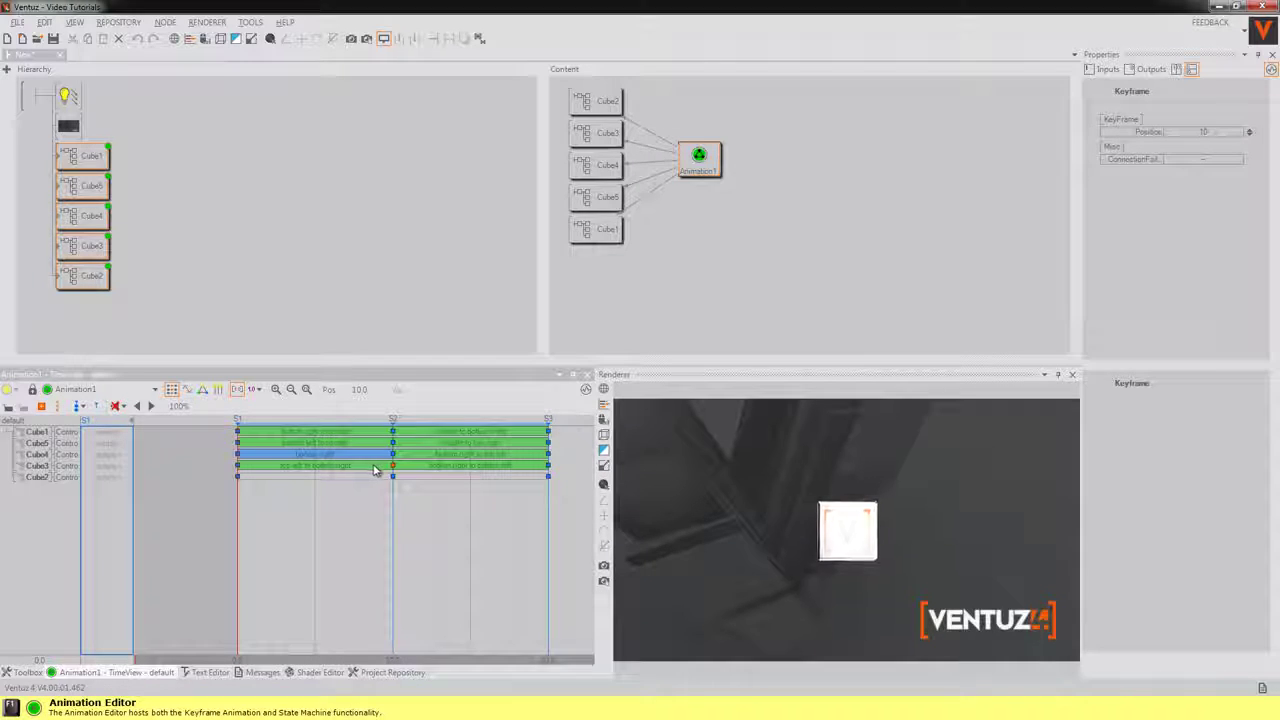
right_click(239, 483)
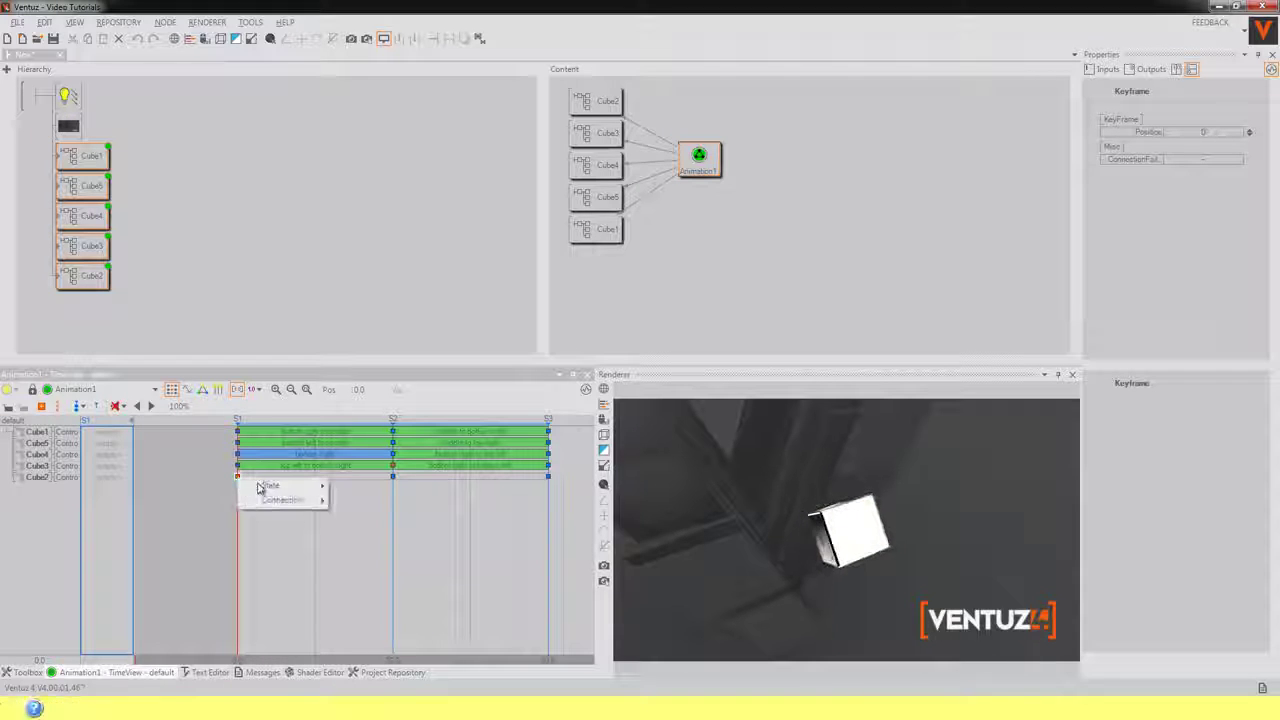
mouse_move(285, 499)
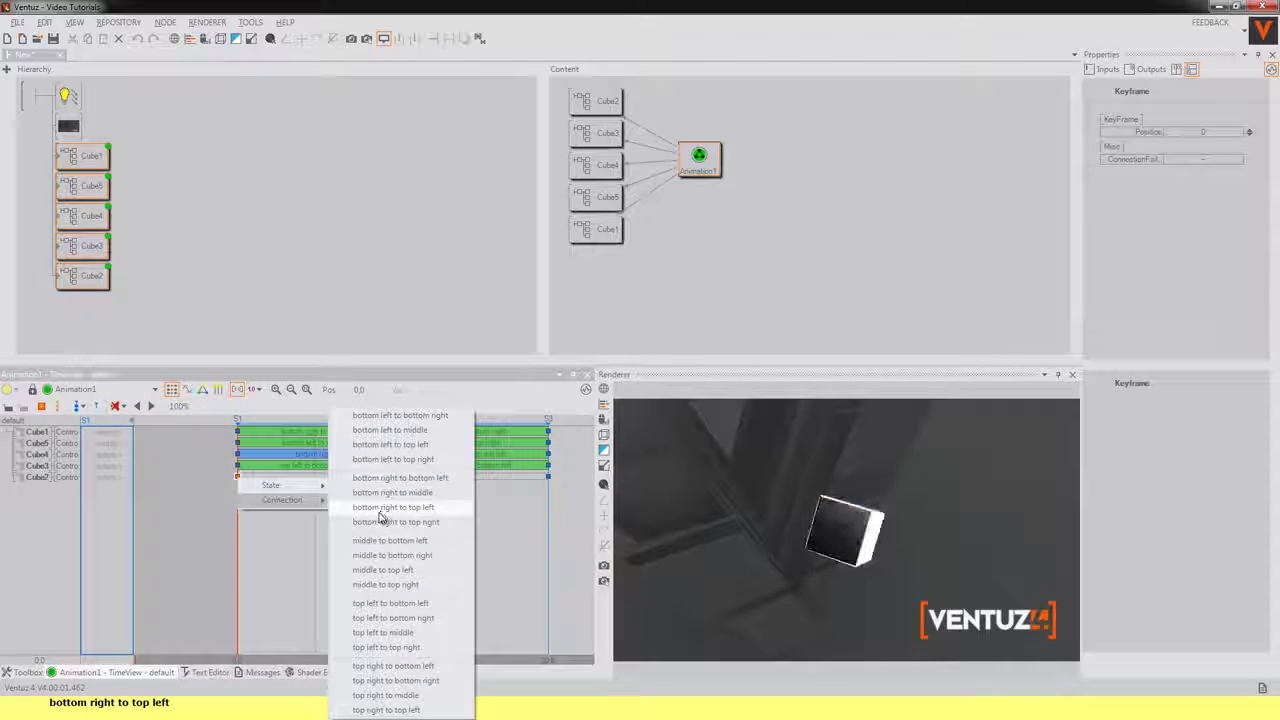
left_click(379, 510)
Step: Assign Cube2's channel the bottom left to bottom right connection at its S1 keyframe
right_click(240, 482)
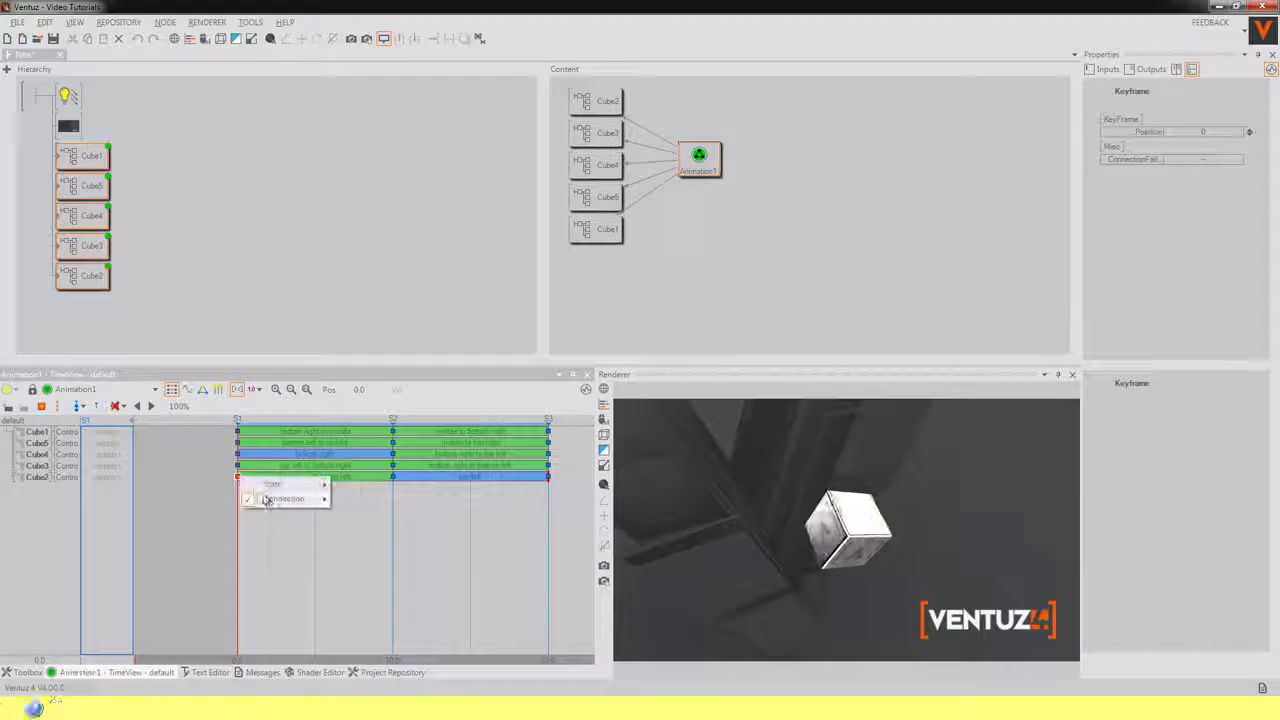
mouse_move(267, 502)
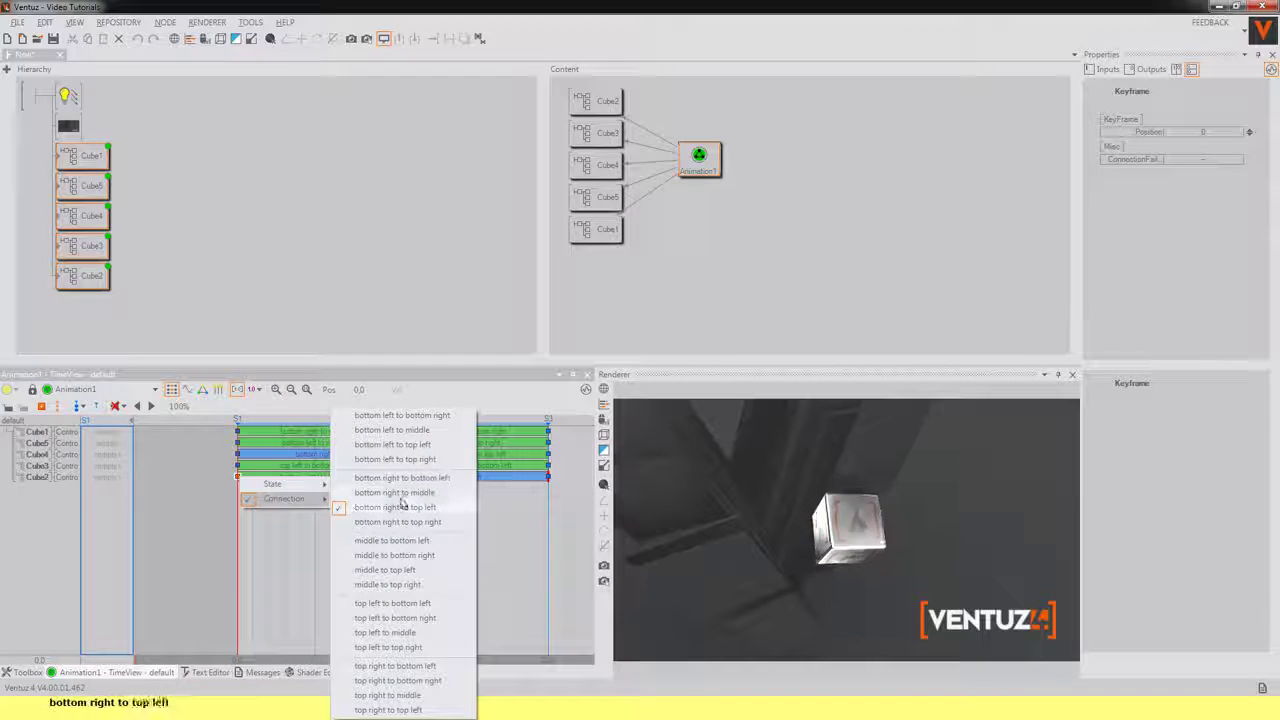
left_click(420, 416)
right_click(394, 482)
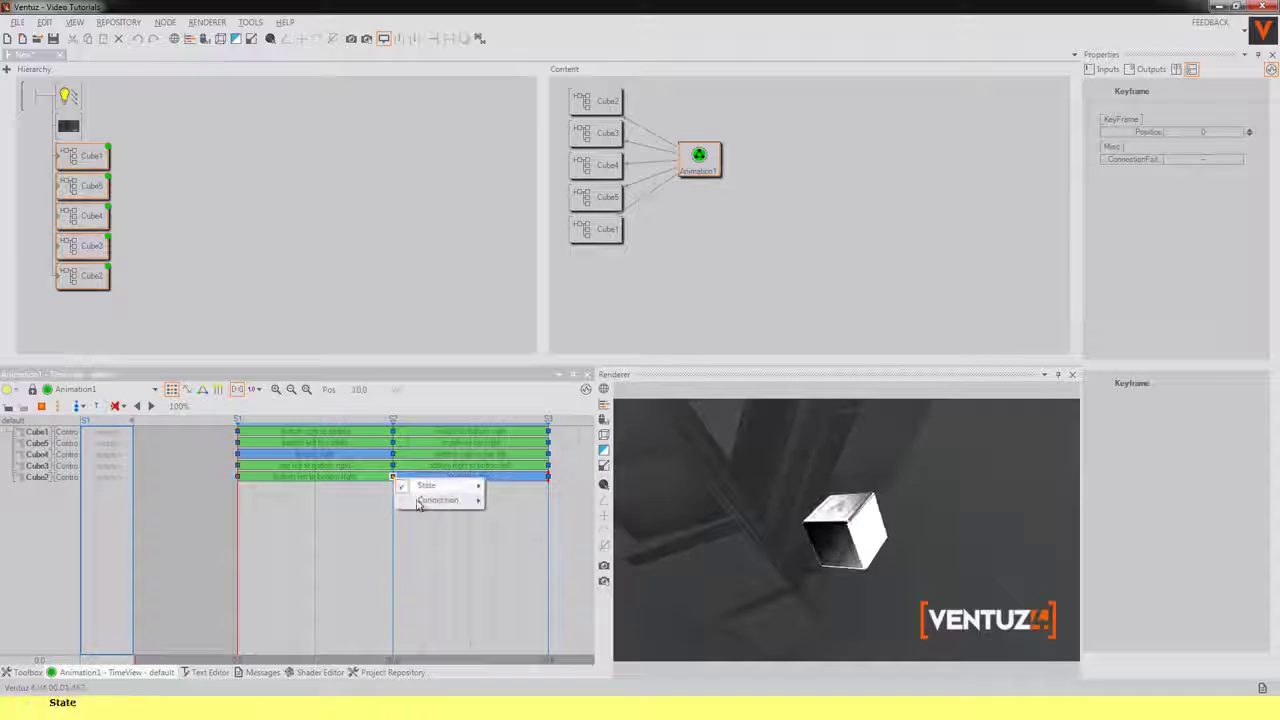
left_click(420, 550)
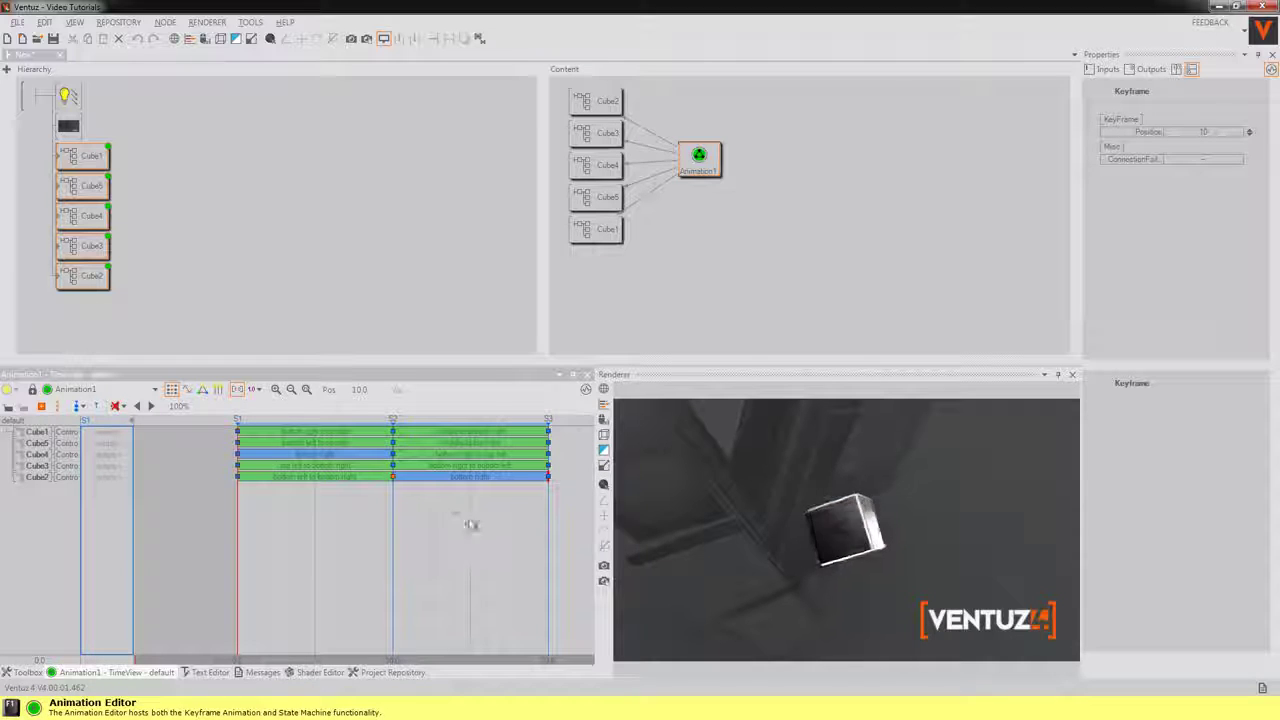
Step: Preview Animation1 in the renderer by stepping forward through its states to S3 and back to S1
left_click(699, 158)
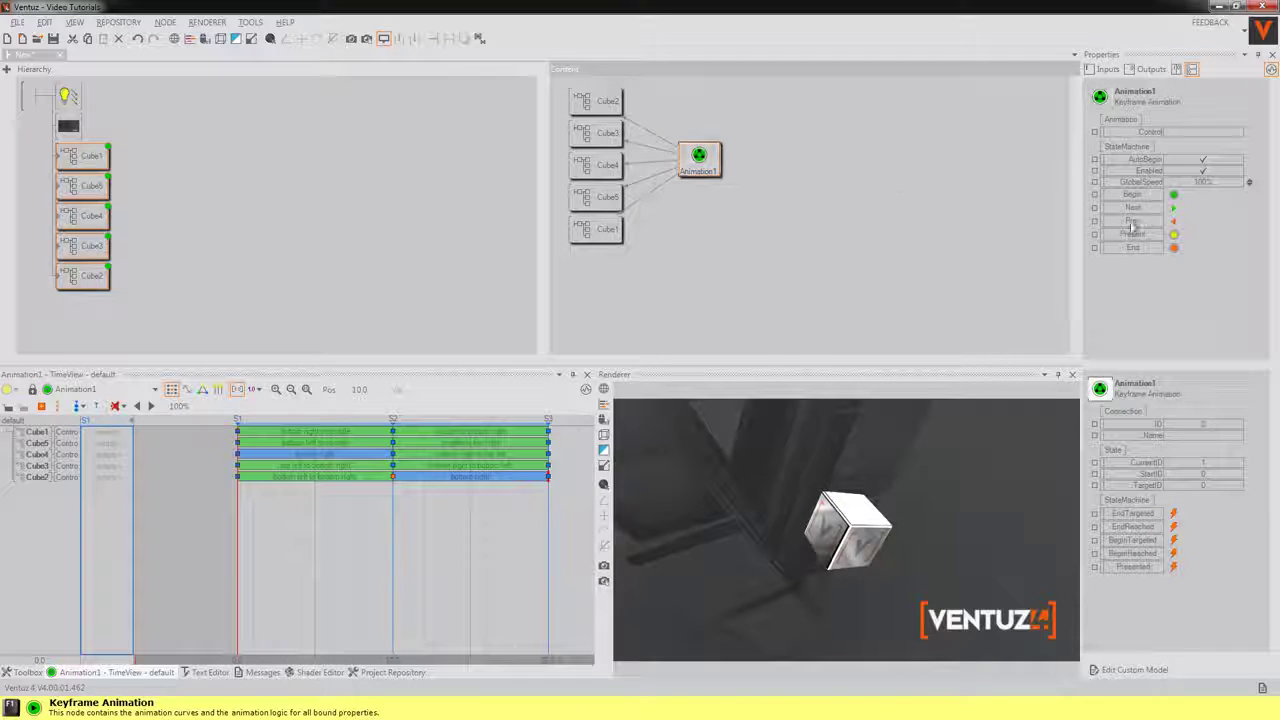
left_click(1175, 210)
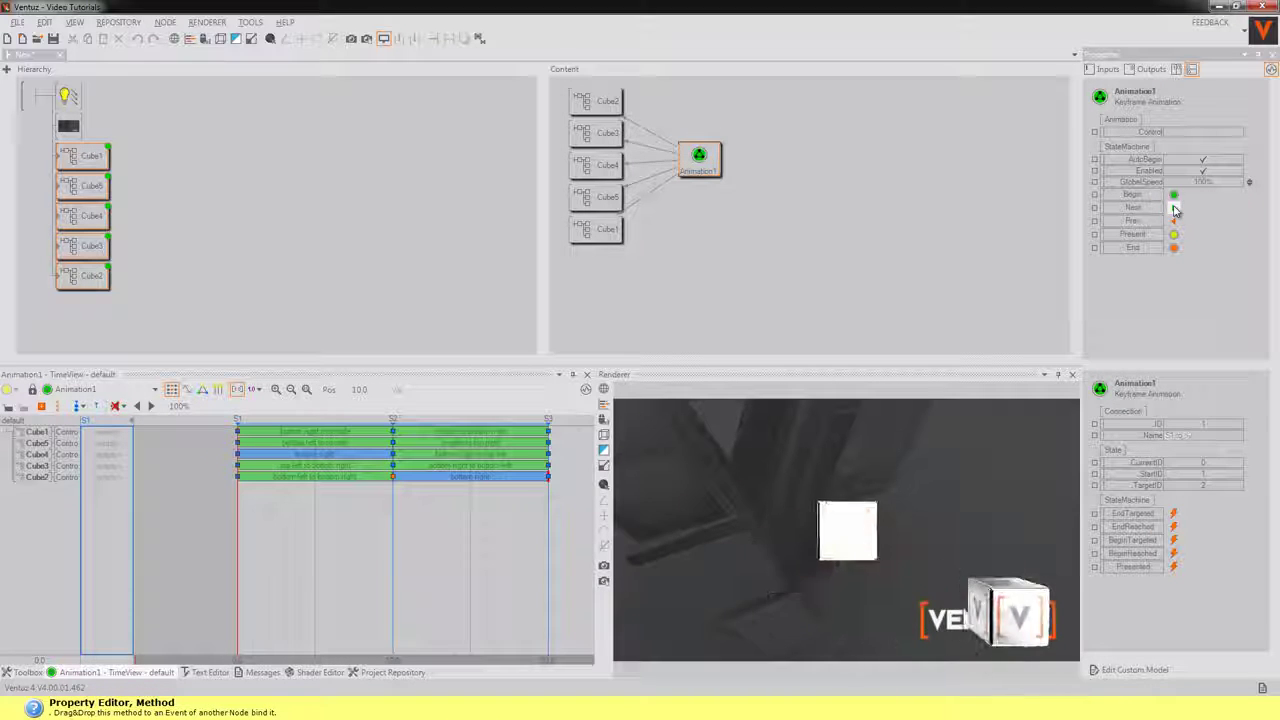
left_click(1175, 210)
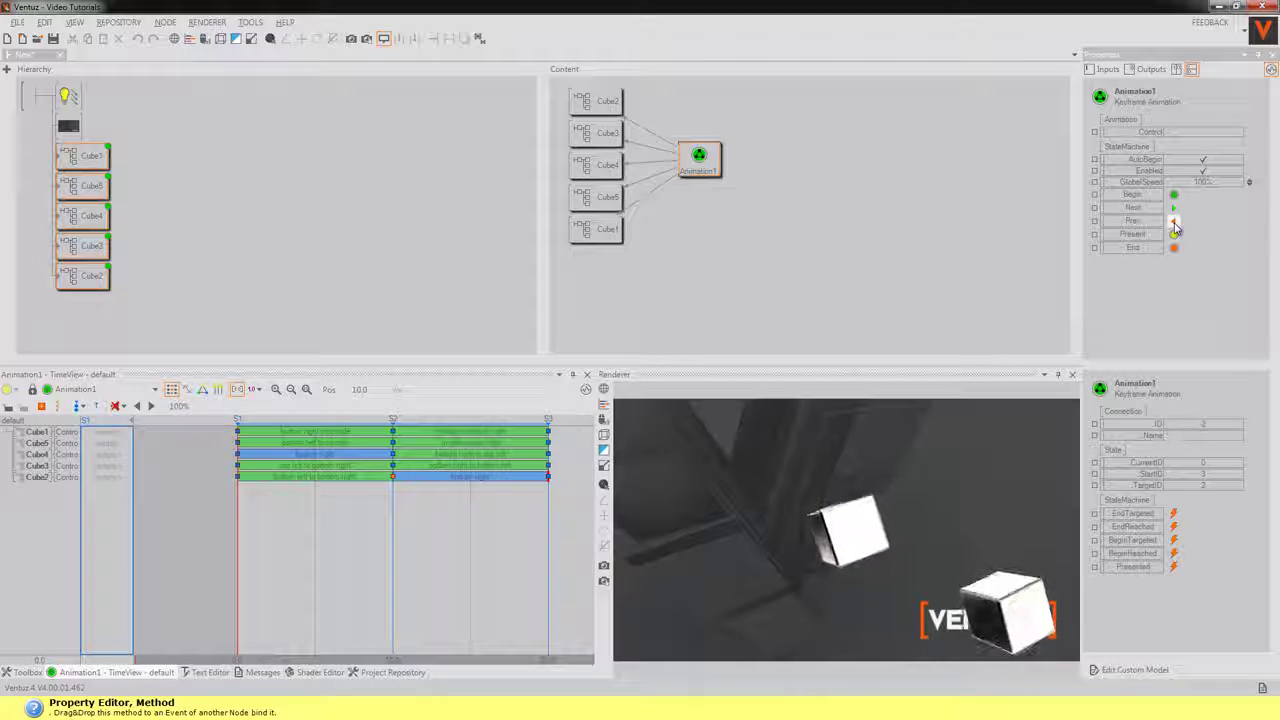
left_click(1174, 221)
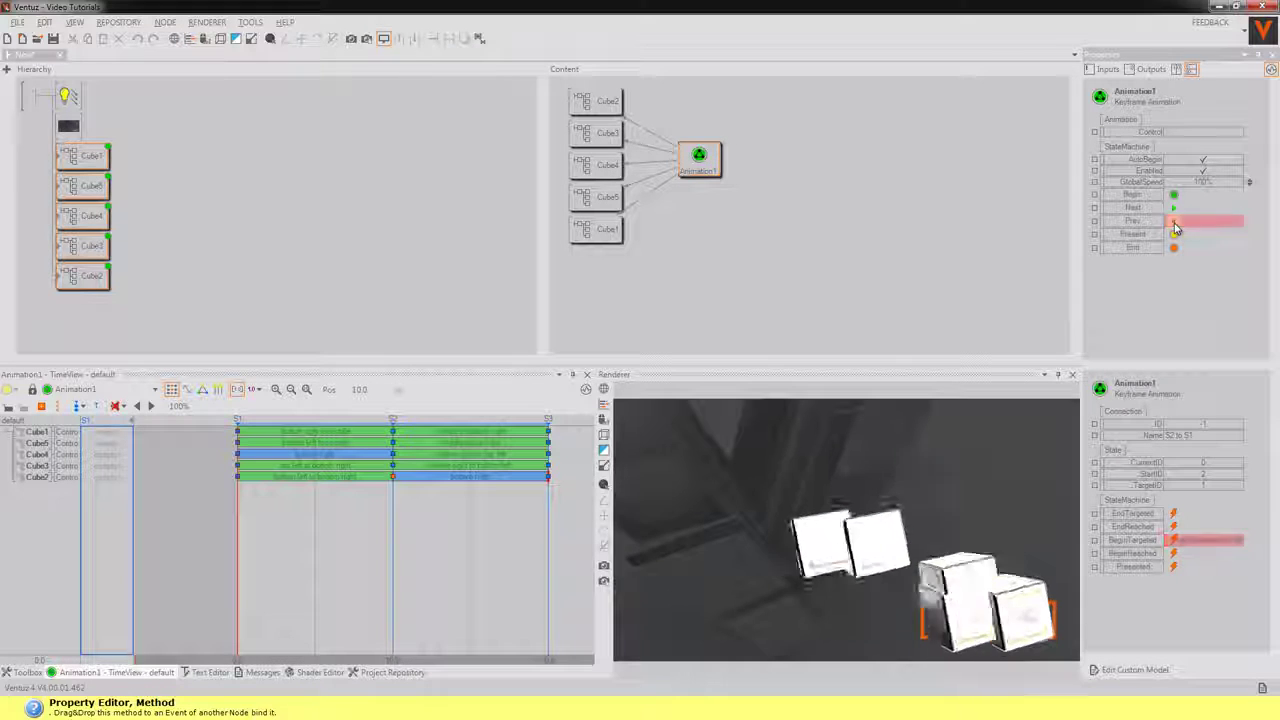
Step: Change Cube4's channel to the middle to bottom left connection at its S1 keyframe
right_click(238, 455)
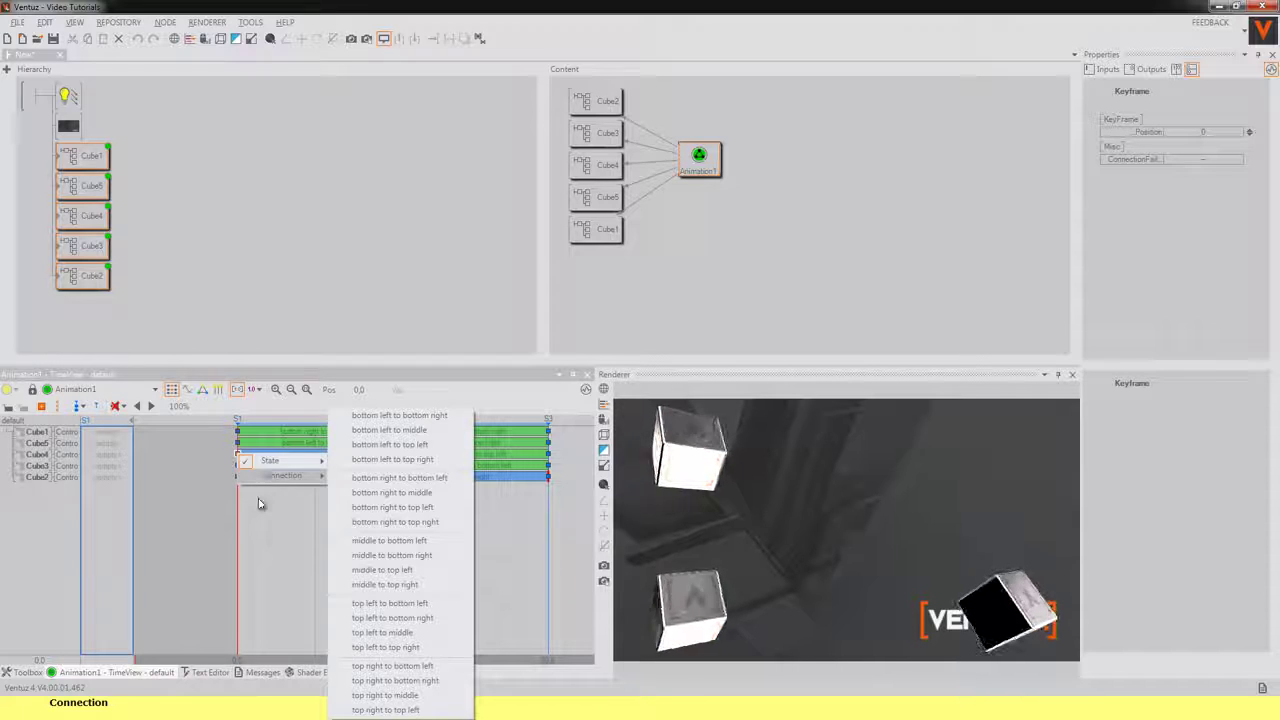
left_click(258, 503)
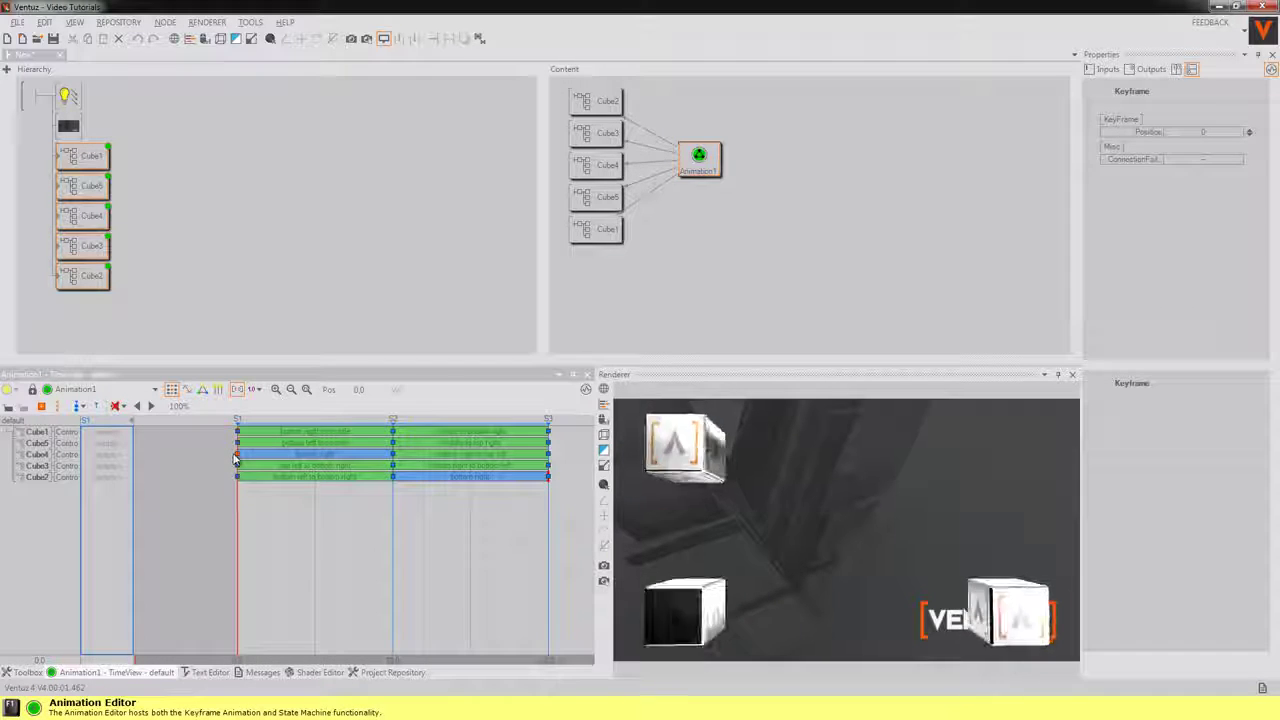
right_click(237, 458)
mouse_move(280, 475)
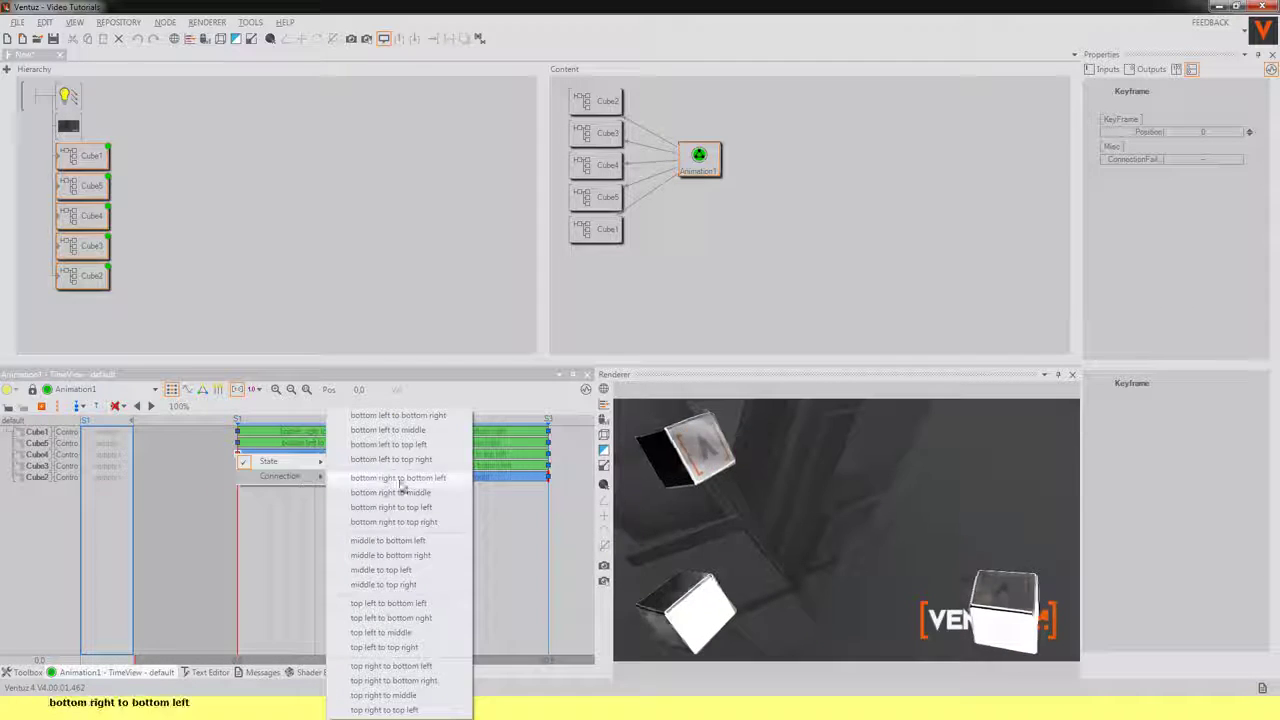
left_click(388, 540)
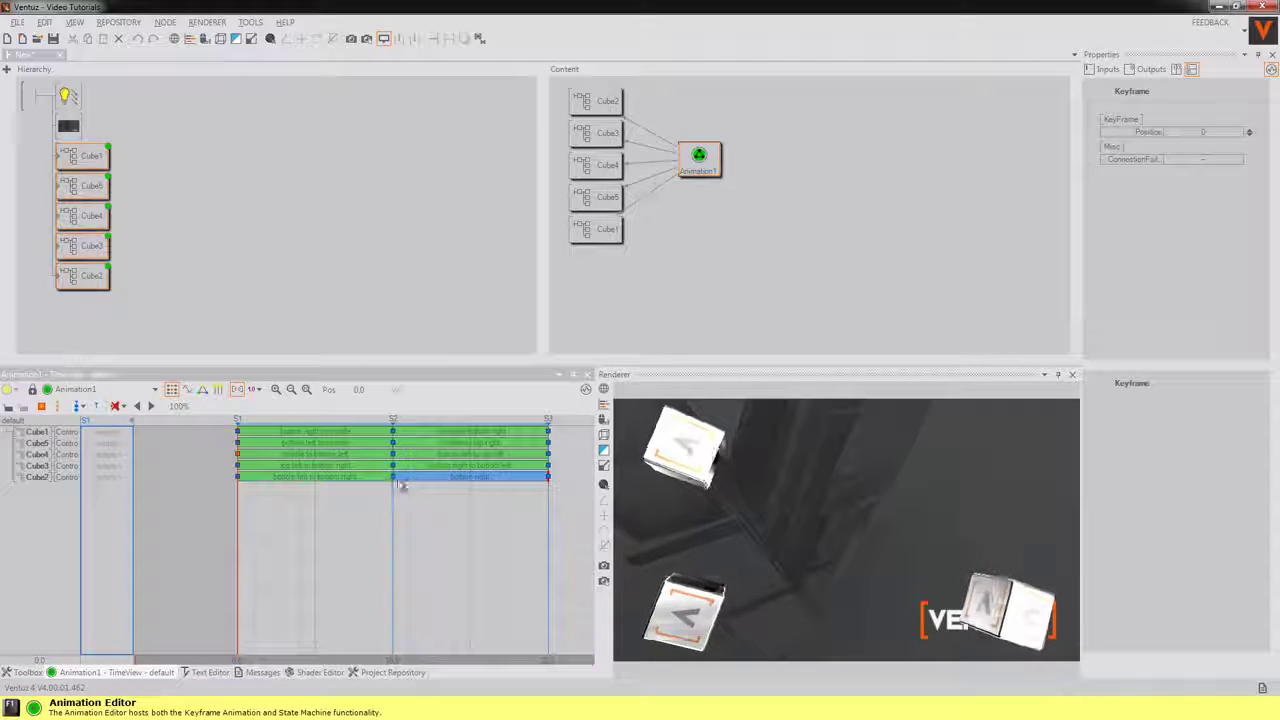
Step: Play Animation1 back and forth between its states to check Cube4's revised movement
left_click(710, 170)
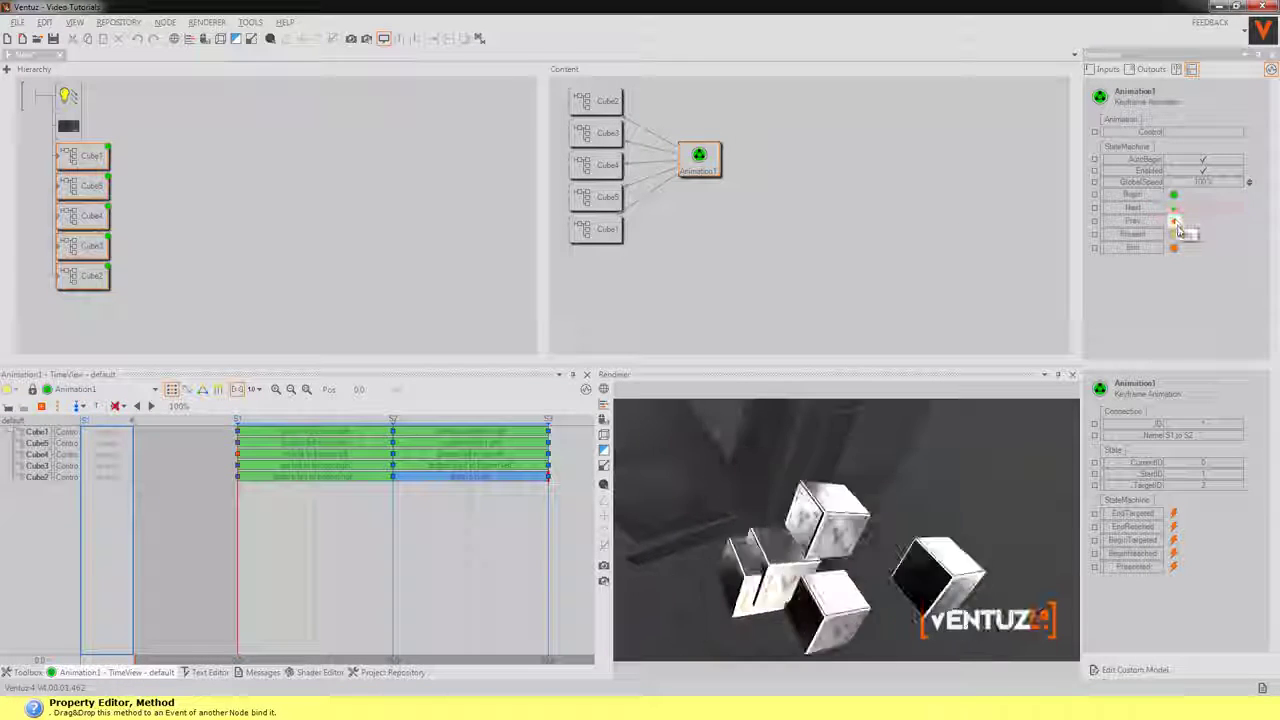
left_click(1175, 221)
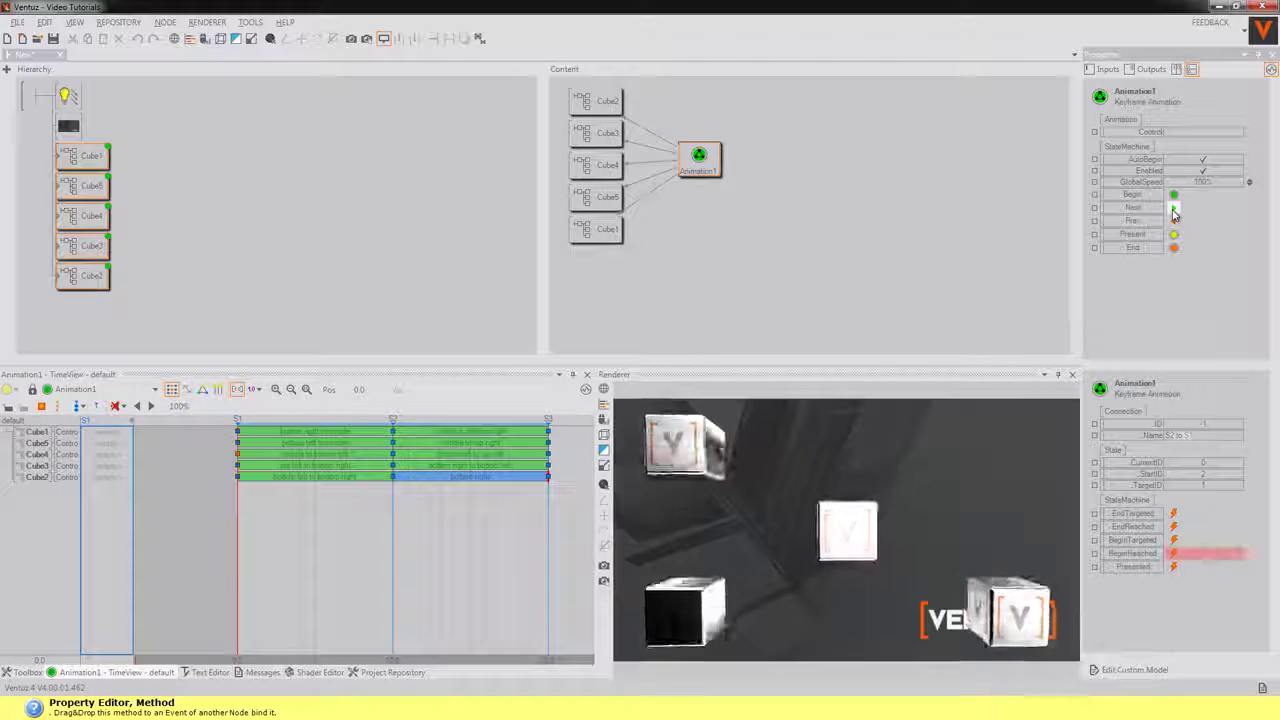
left_click(1175, 210)
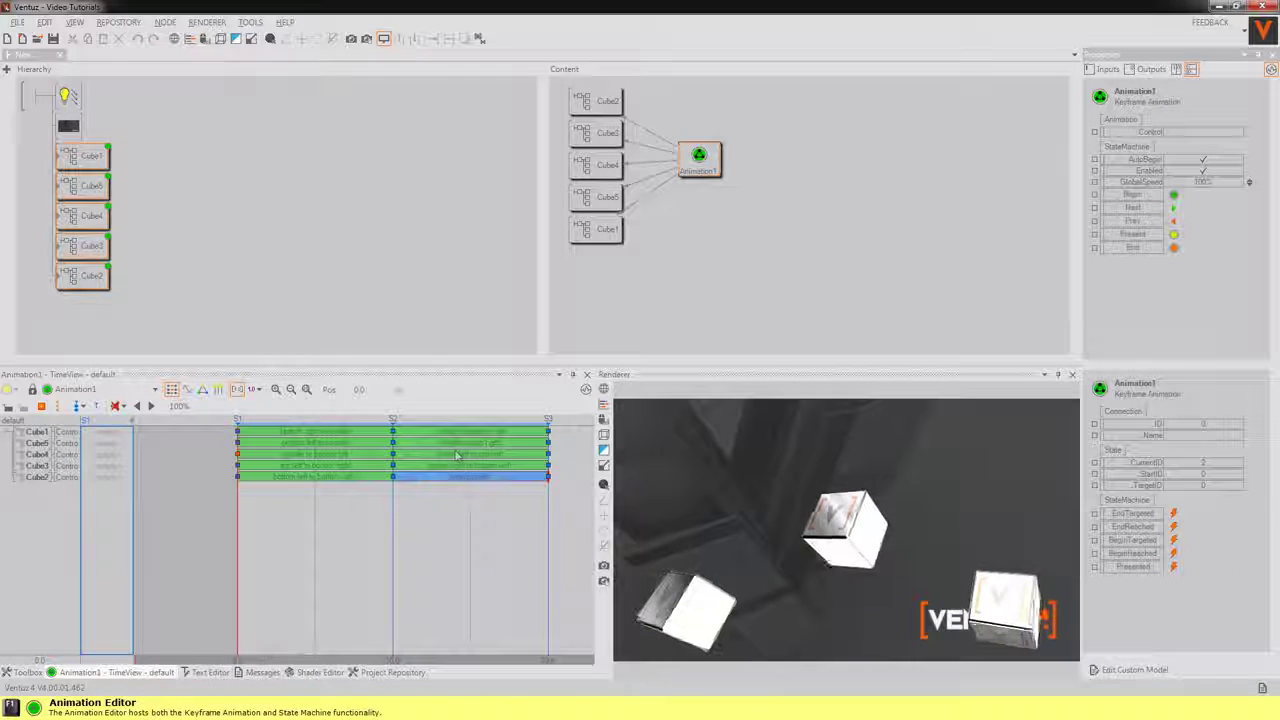
Step: Stagger the keyframes of Cube1, Cube3 and Cube4, with Cube1's first connection ending at 5.7 and Cube4's starting at 8.3
left_click(384, 432)
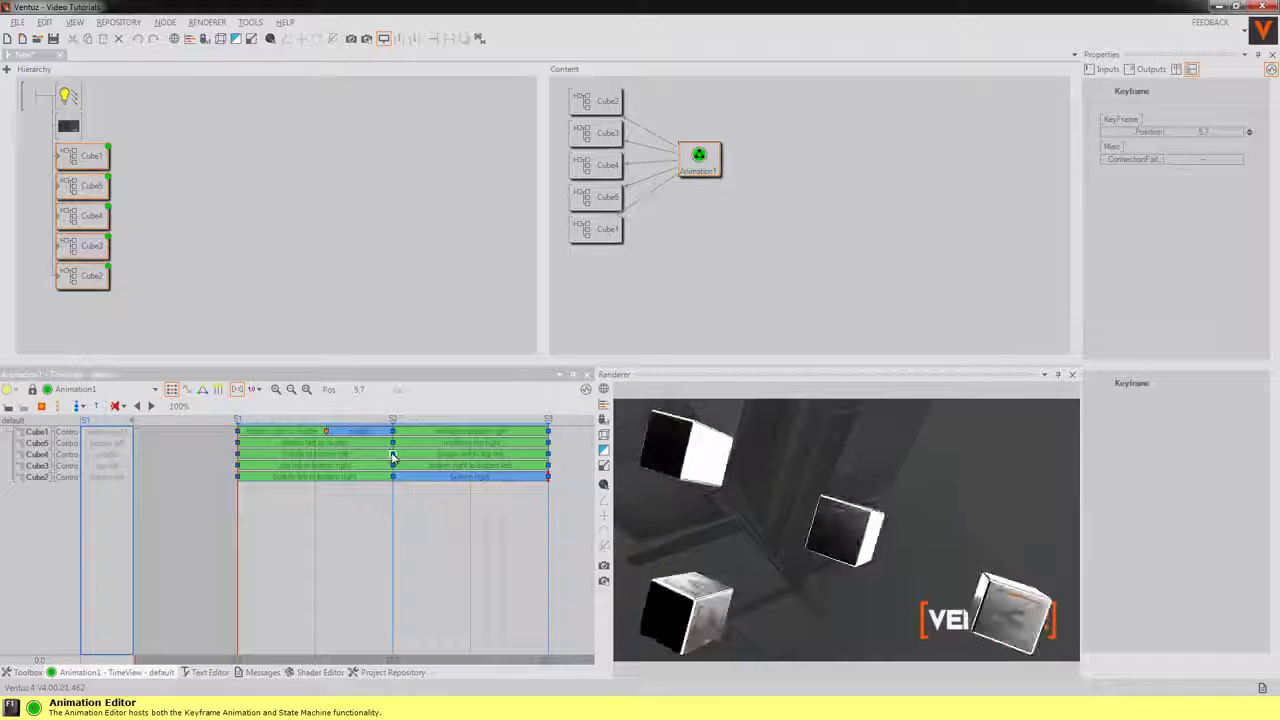
left_click_drag(420, 455, 357, 467)
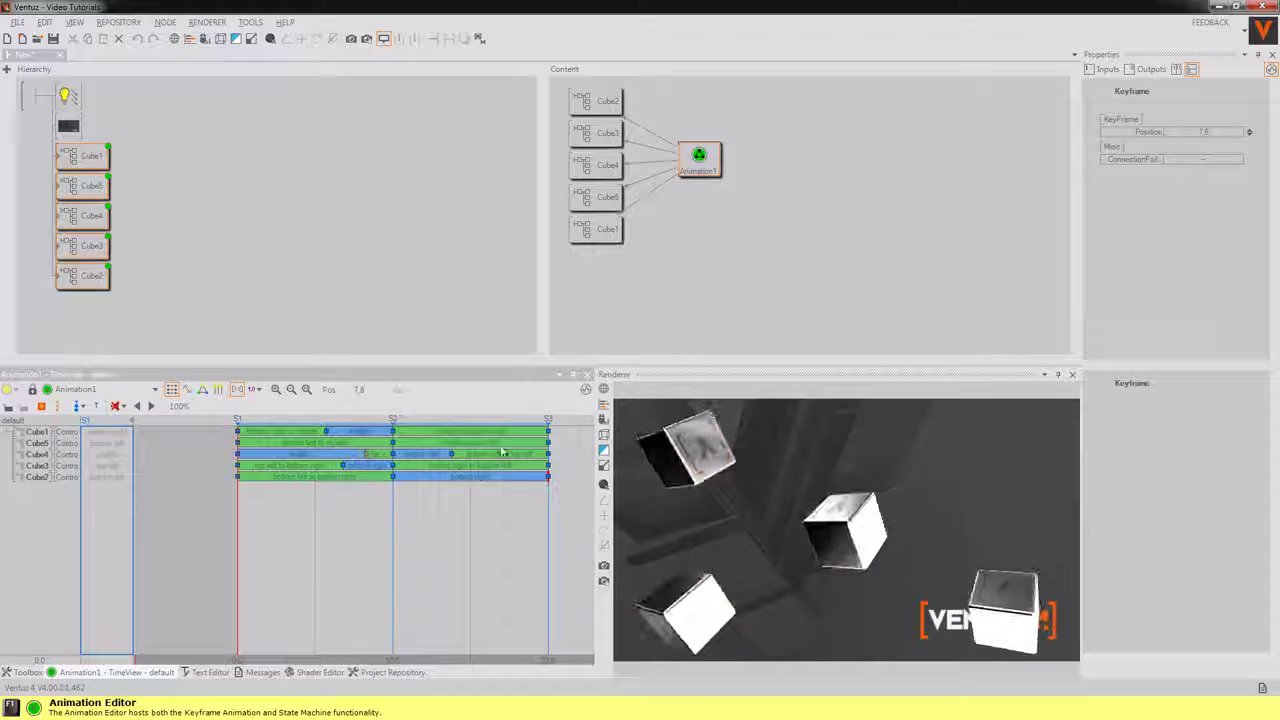
Step: Preview the staggered cube movements by stepping Animation1 forward through its states and back again
left_click(699, 157)
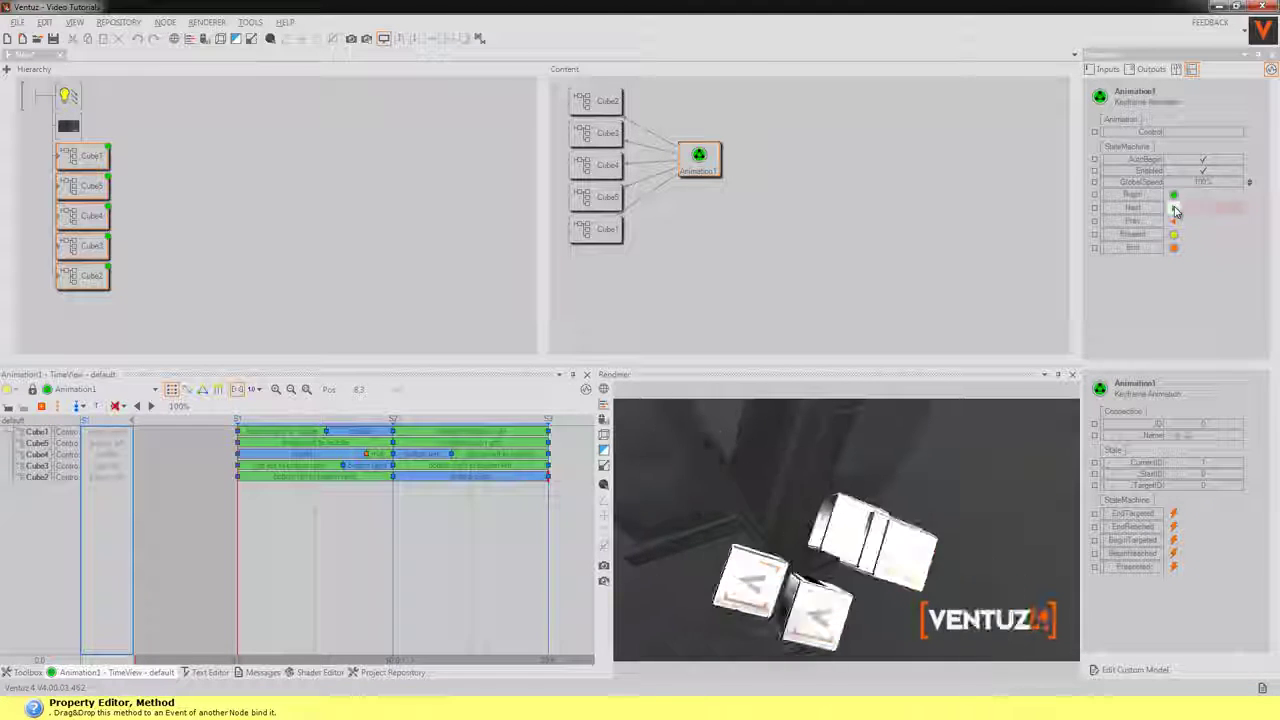
left_click(1175, 208)
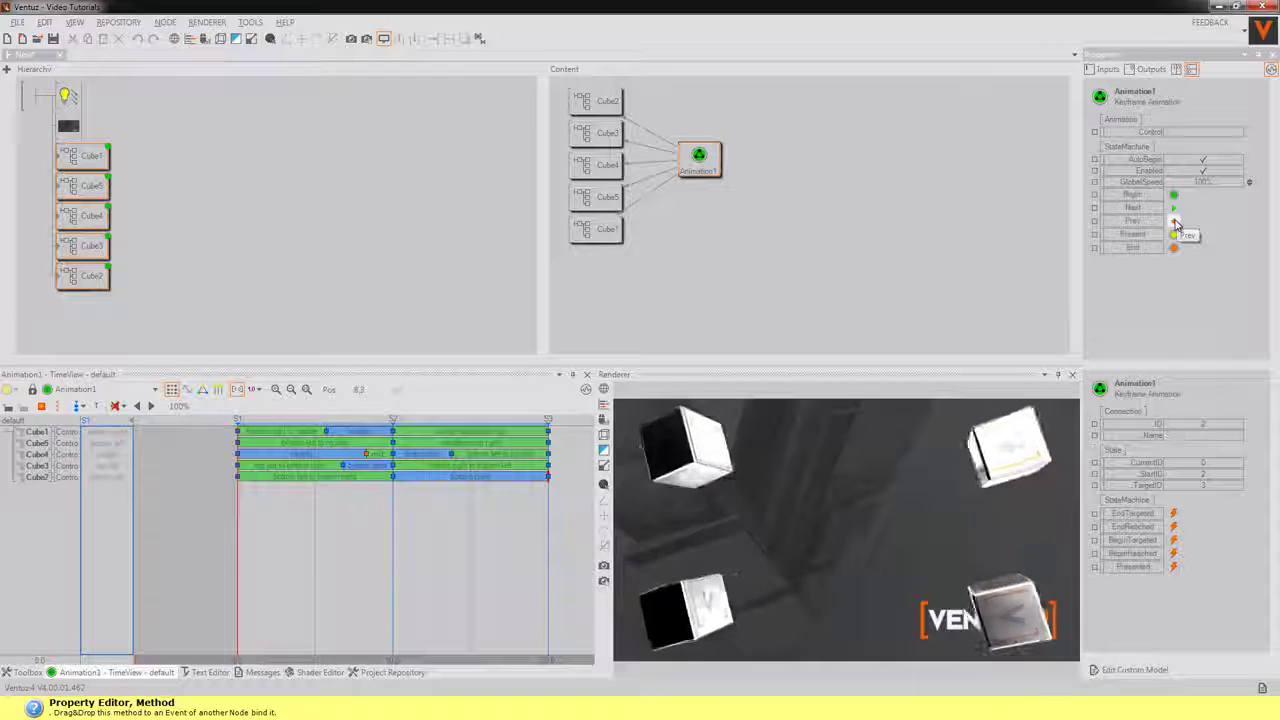
left_click(1175, 221)
left_click(1175, 221)
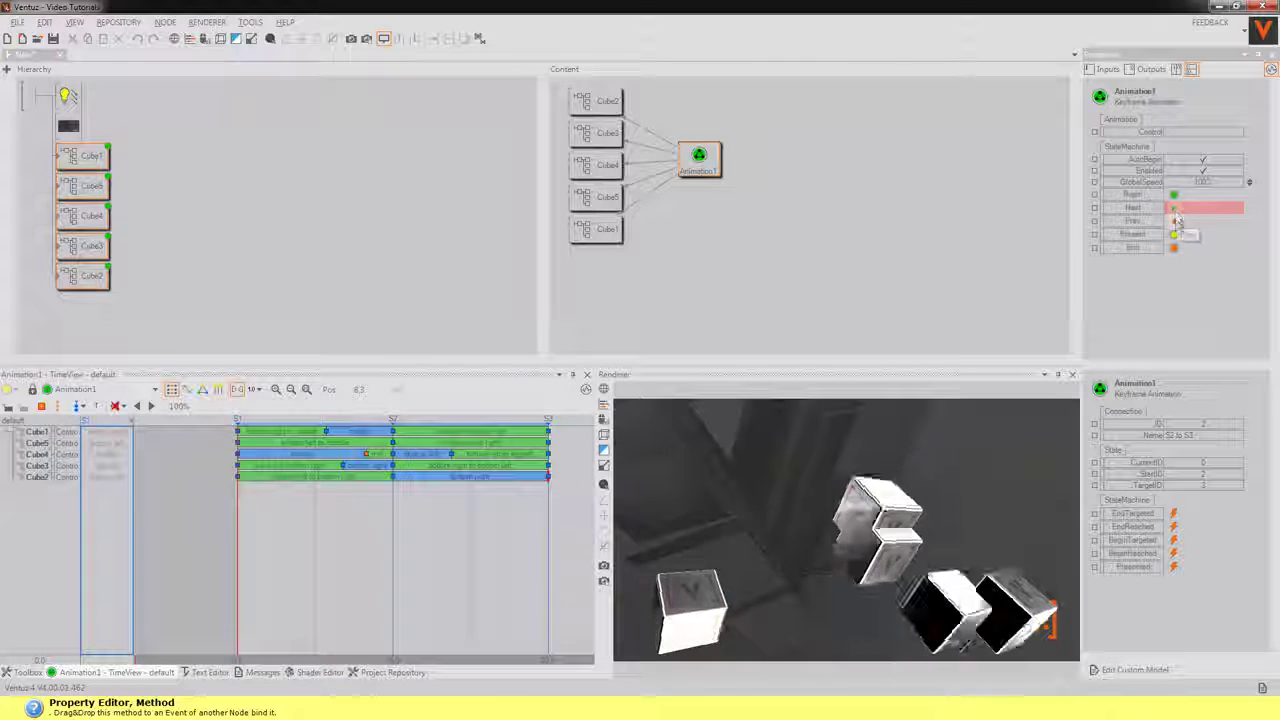